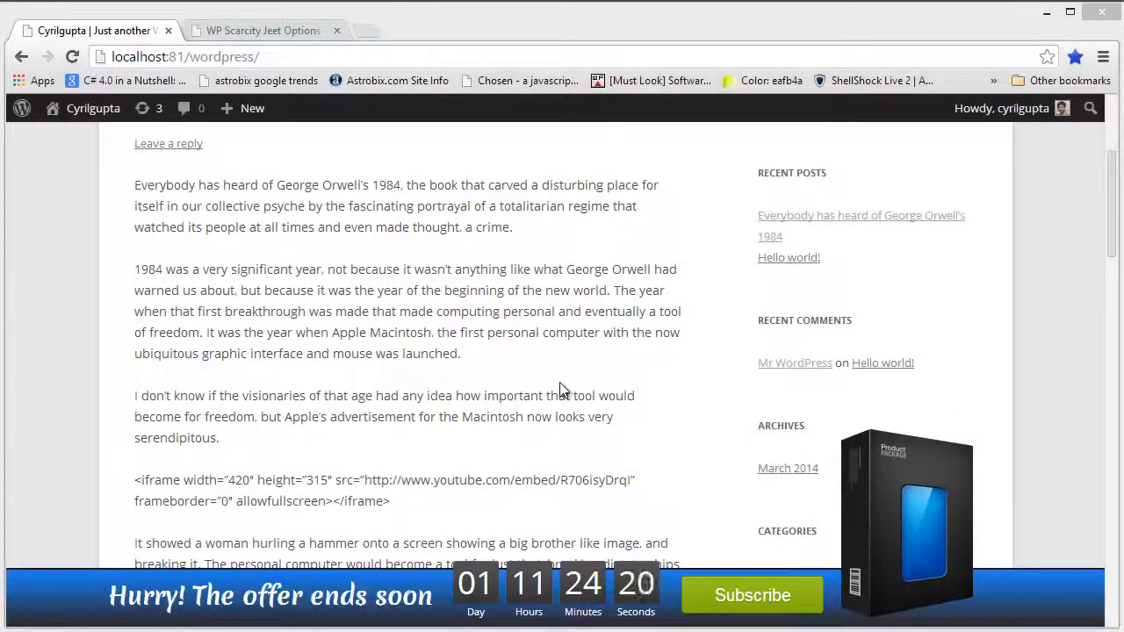
Examine the countdown bar on the blog page while going through the 1984 post
scroll(554, 387, "down", 1)
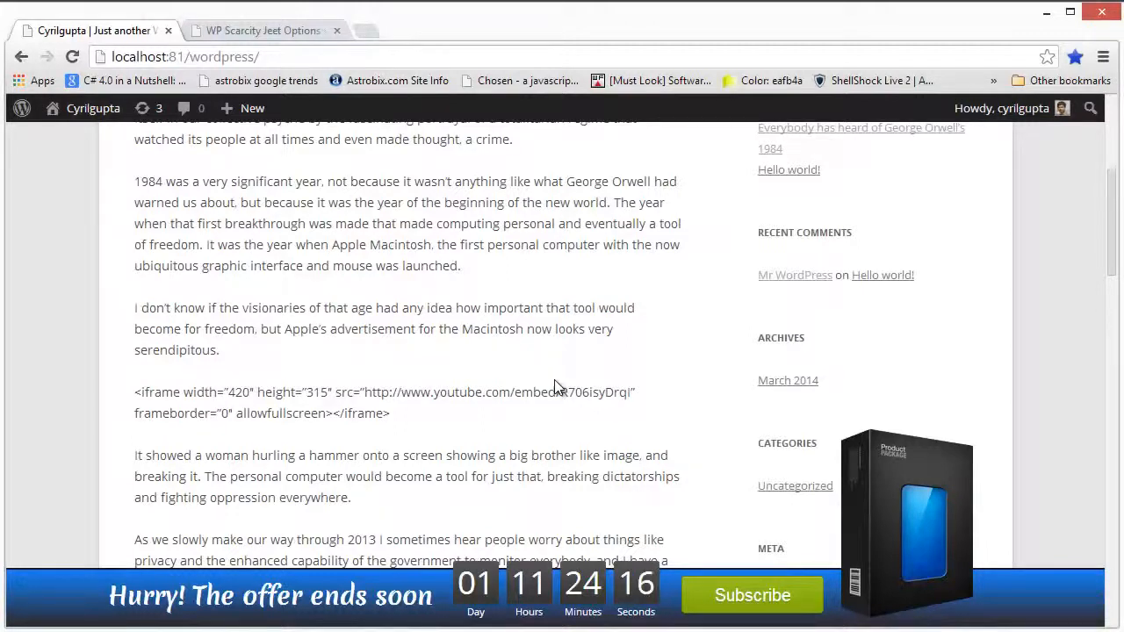
scroll(554, 382, "down", 1)
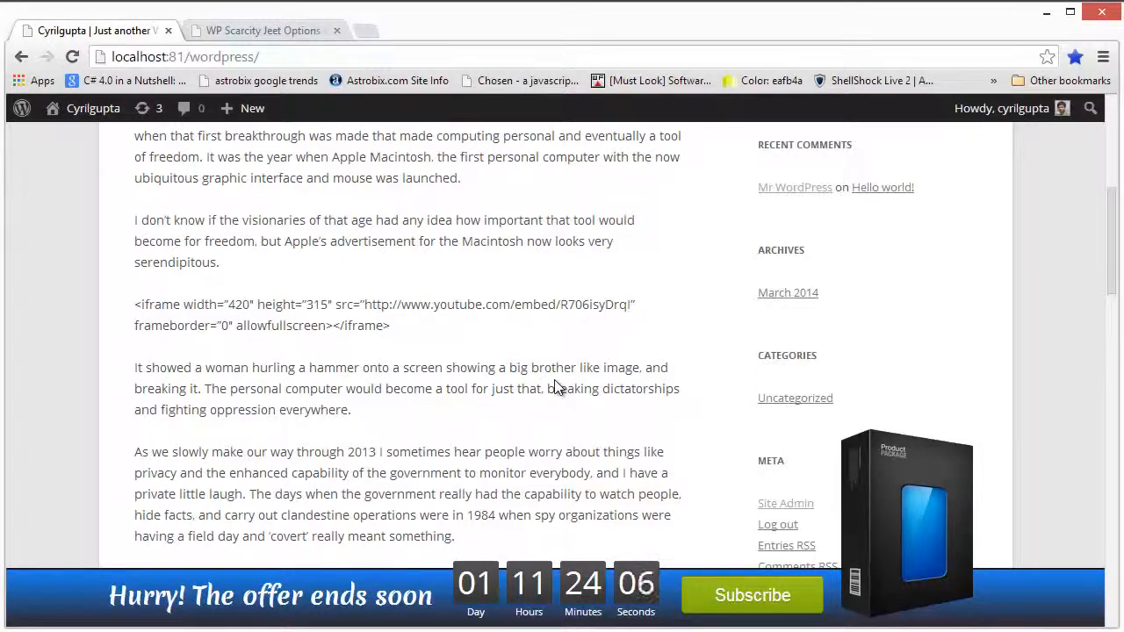
scroll(569, 297, "down", 2)
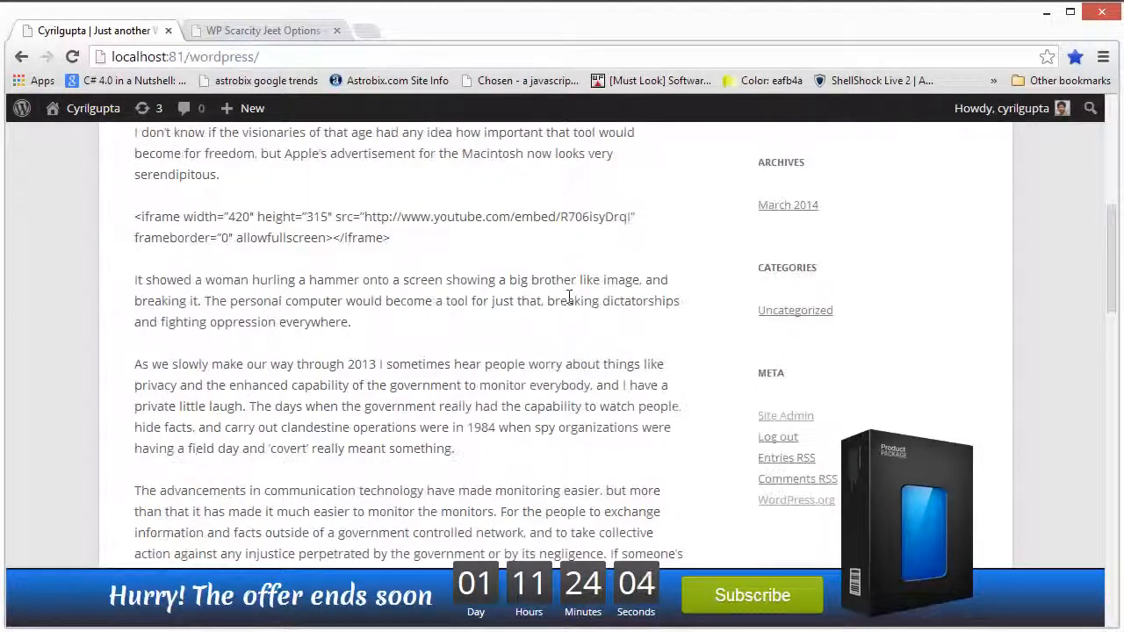
scroll(568, 296, "down", 2)
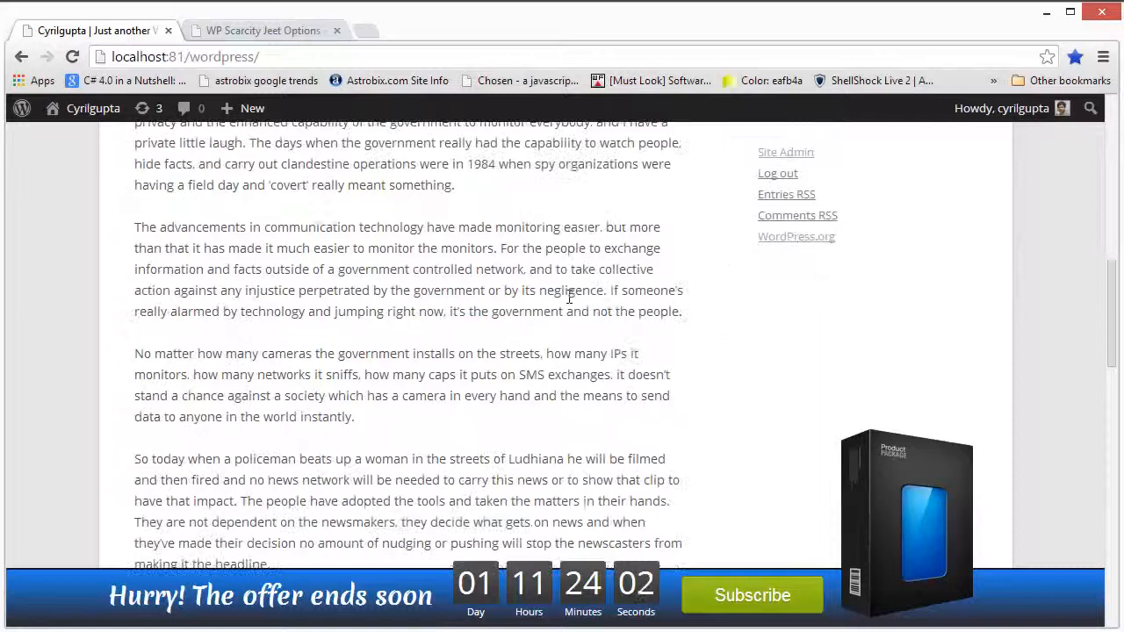
scroll(567, 296, "down", 1)
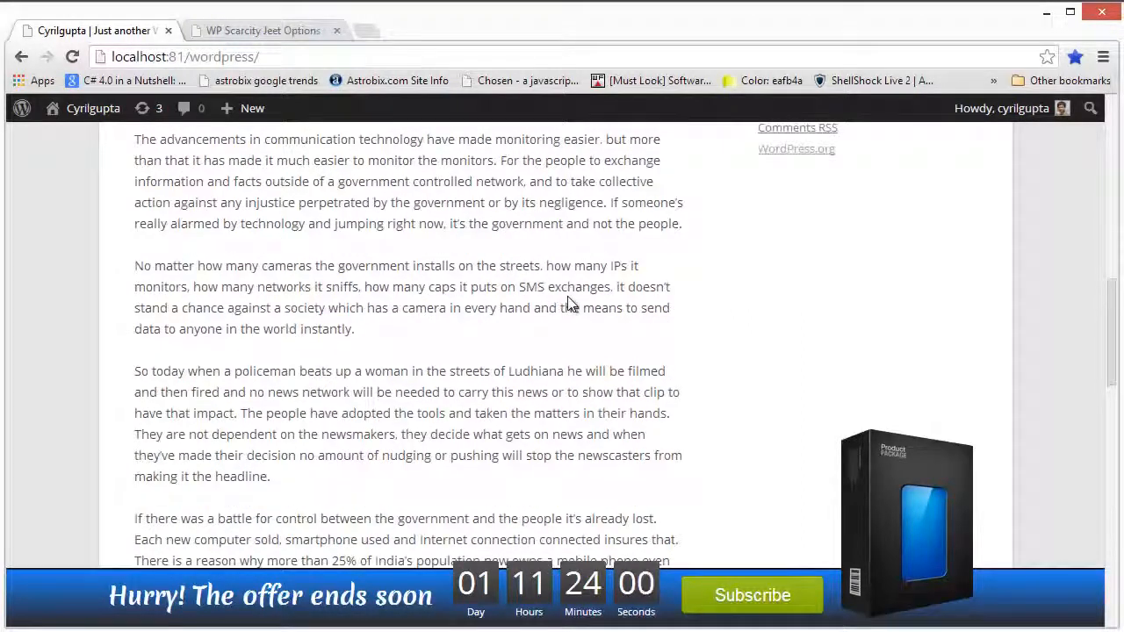
scroll(568, 296, "down", 1)
scroll(569, 297, "down", 2)
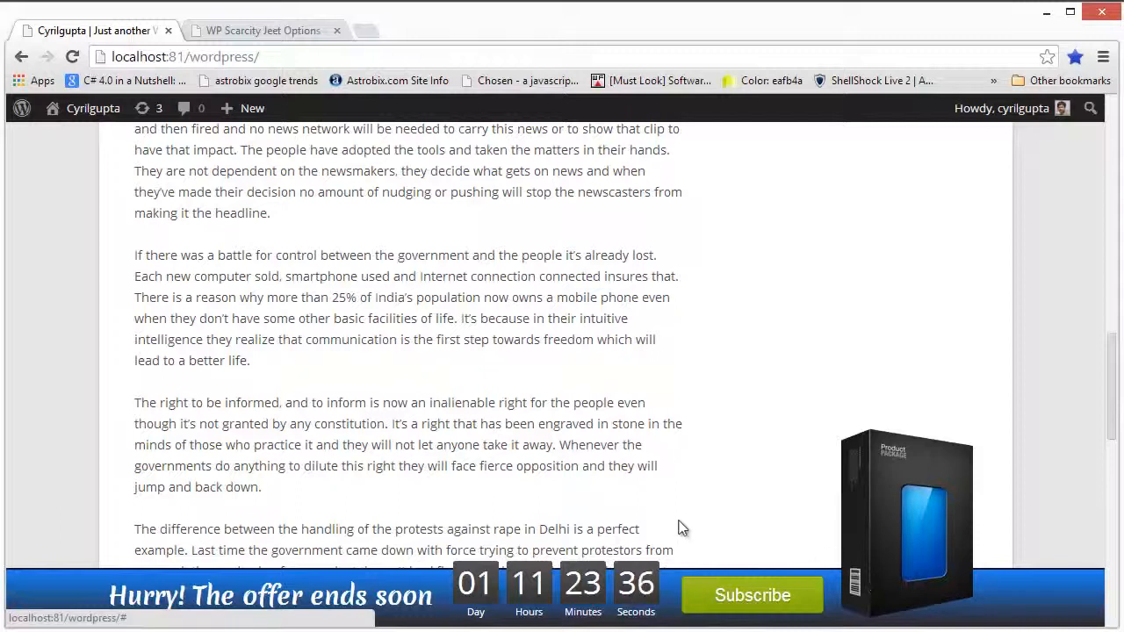
scroll(679, 528, "up", 3)
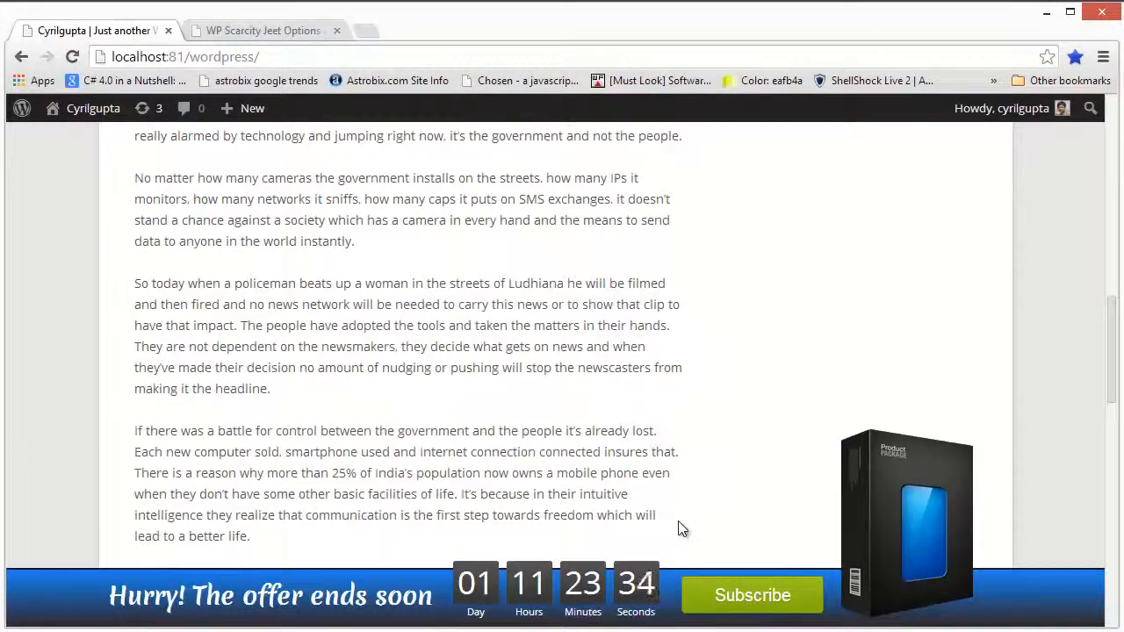
scroll(679, 528, "up", 3)
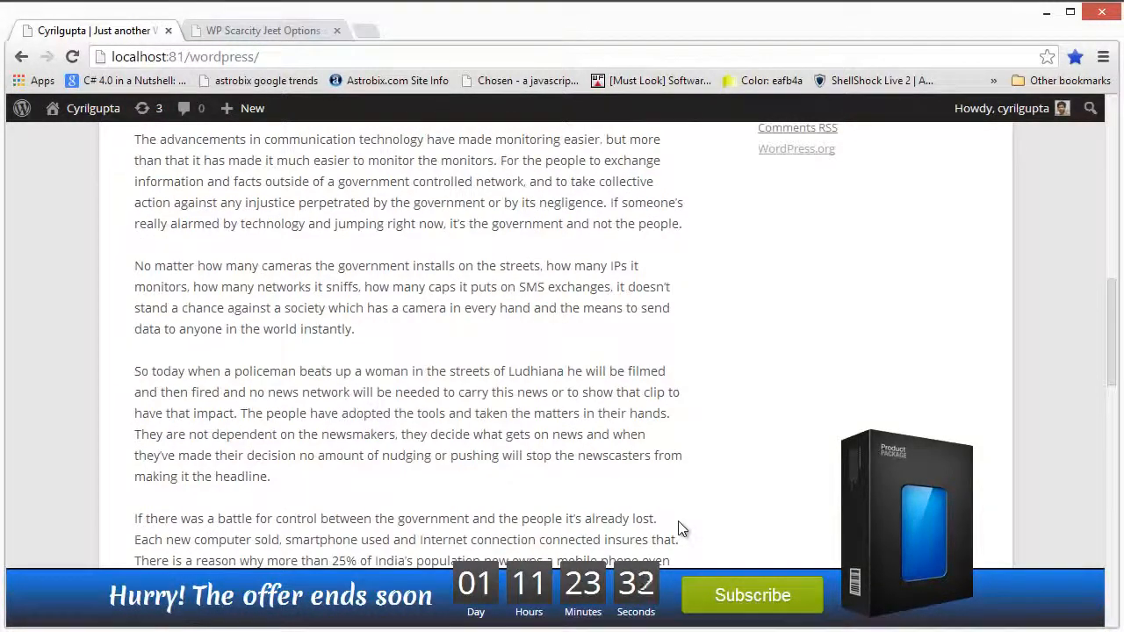
scroll(677, 519, "up", 2)
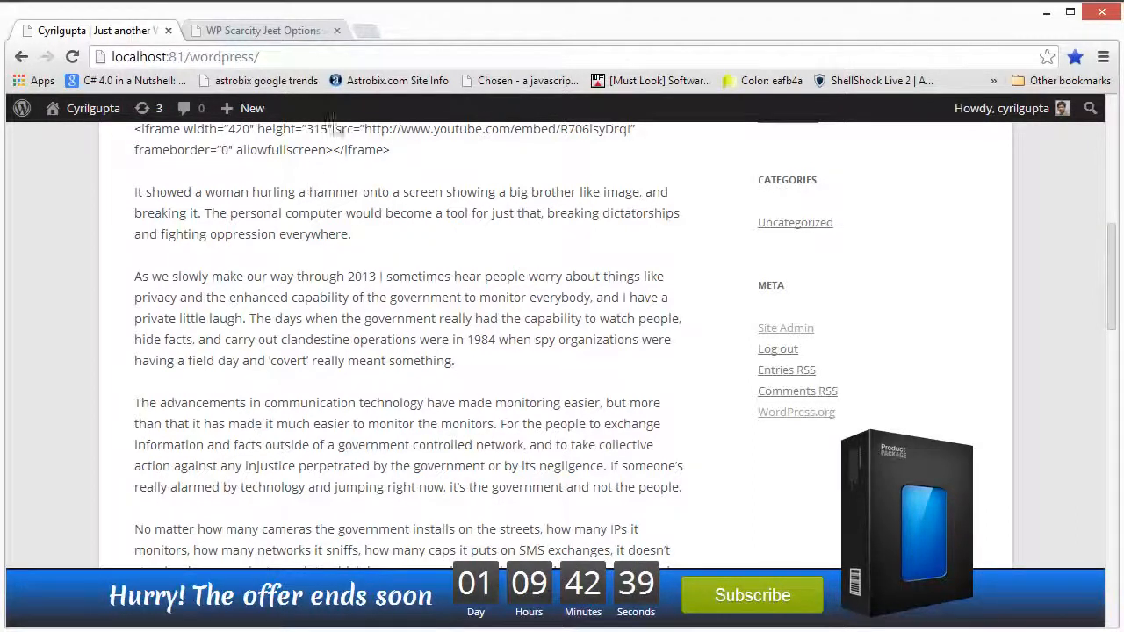
Open the WP Scarcity Jeet options, set Apply To to shortcode only and highlight the [wp_scarcity_jeet] shortcode
left_click(313, 29)
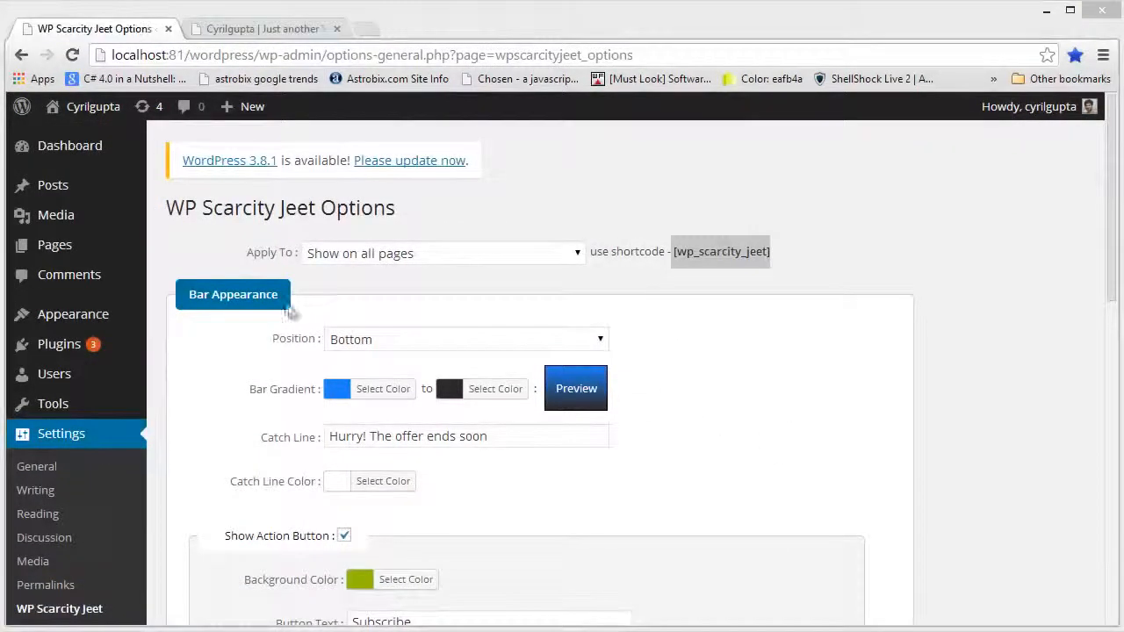
left_click(345, 254)
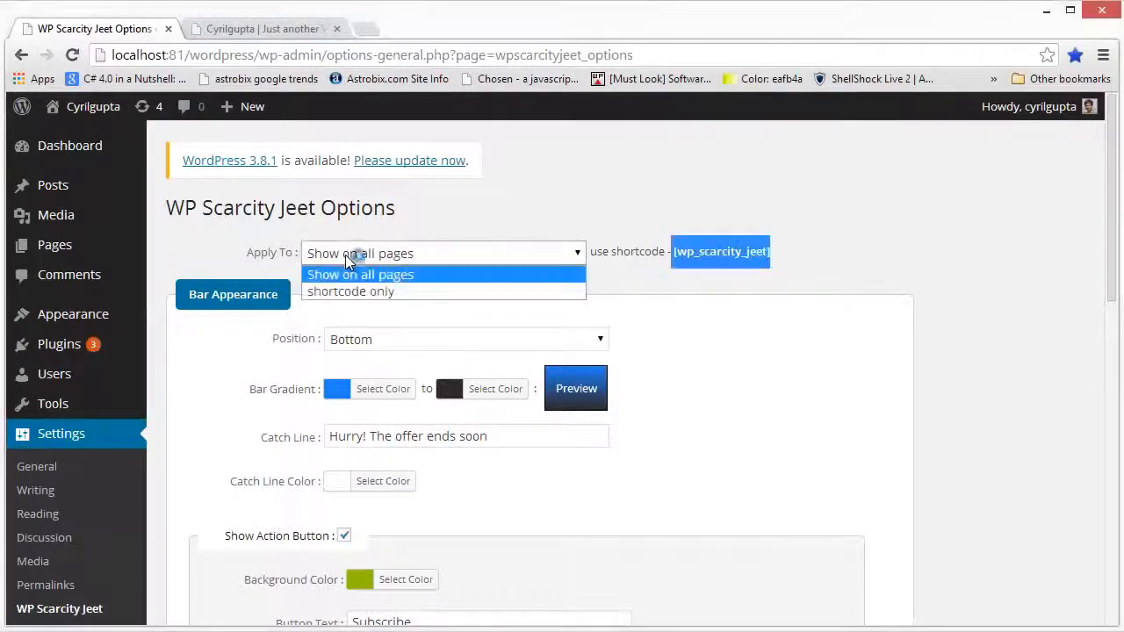
left_click(381, 289)
left_click(620, 304)
left_click_drag(674, 250, 782, 289)
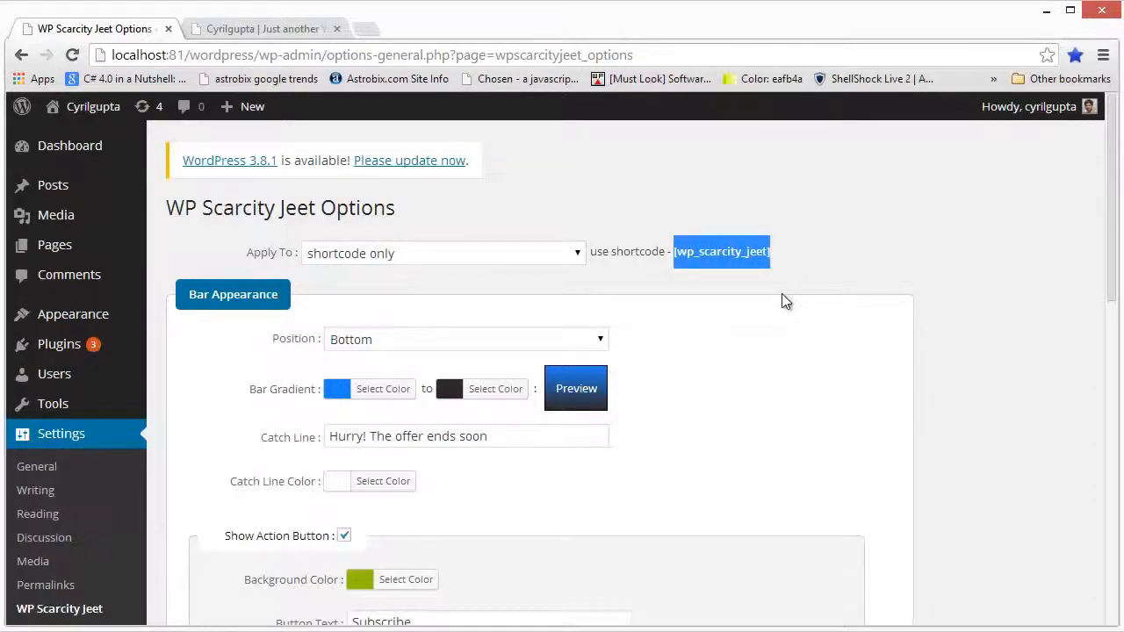
left_click(782, 294)
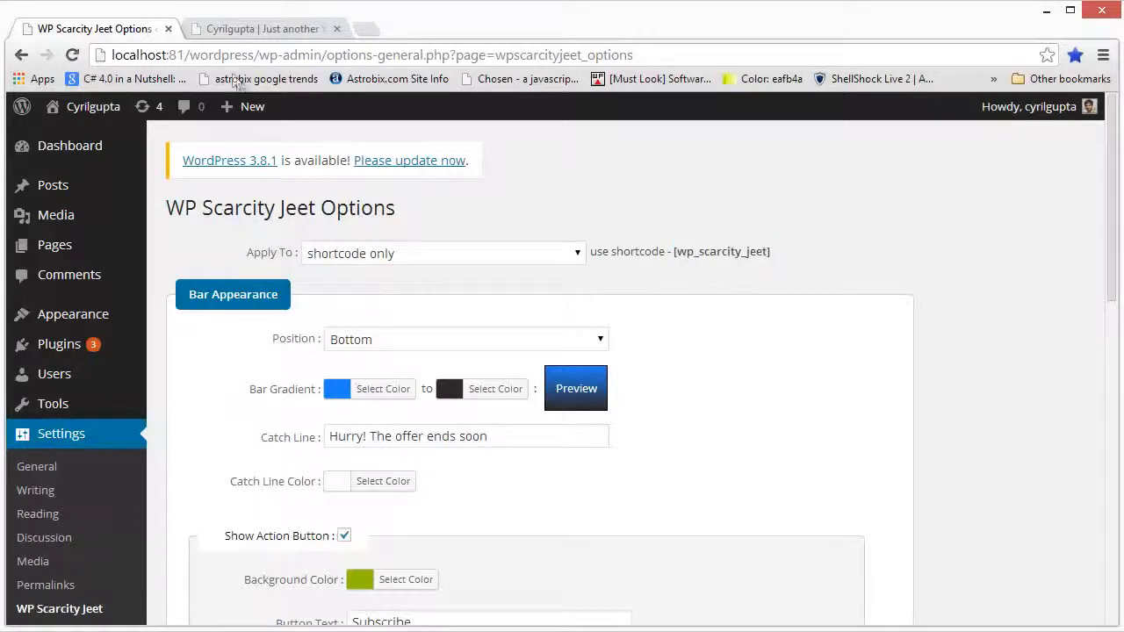
View the bar on the blog page and look through the plugin's appearance and timer options
left_click(239, 29)
scroll(386, 465, "up", 5)
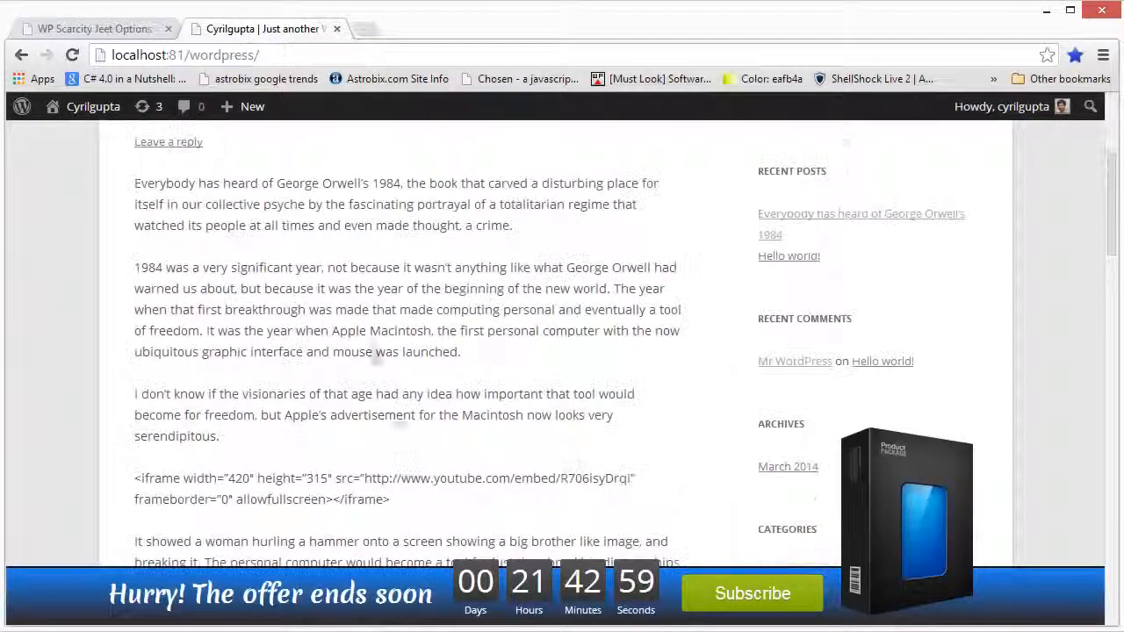
left_click(105, 31)
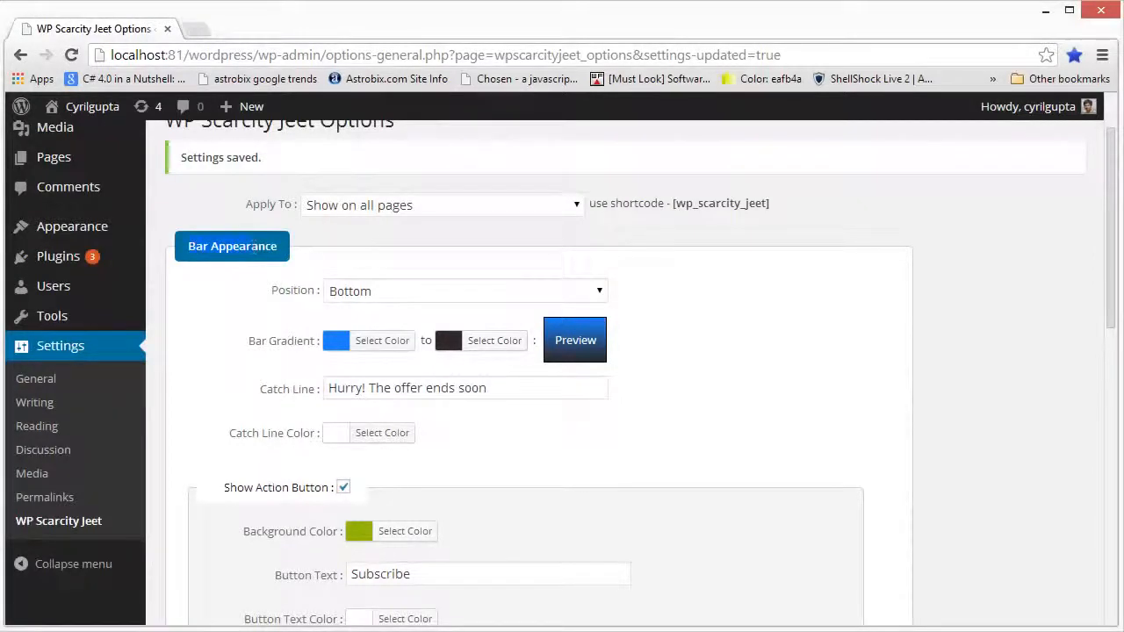
scroll(821, 384, "down", 4)
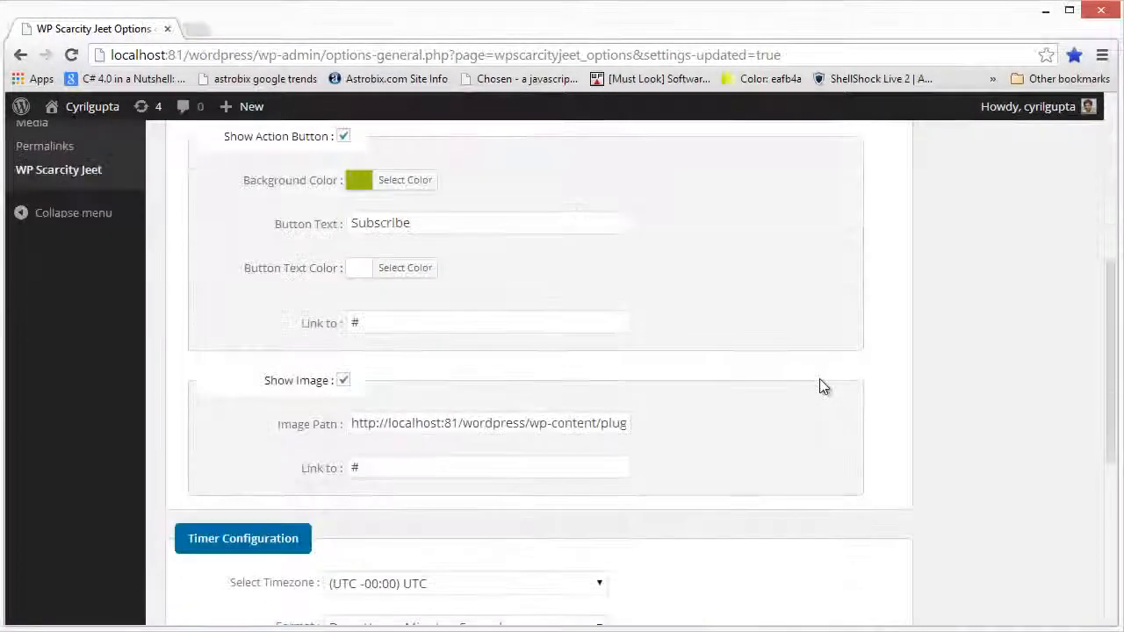
scroll(821, 383, "down", 3)
scroll(821, 384, "up", 6)
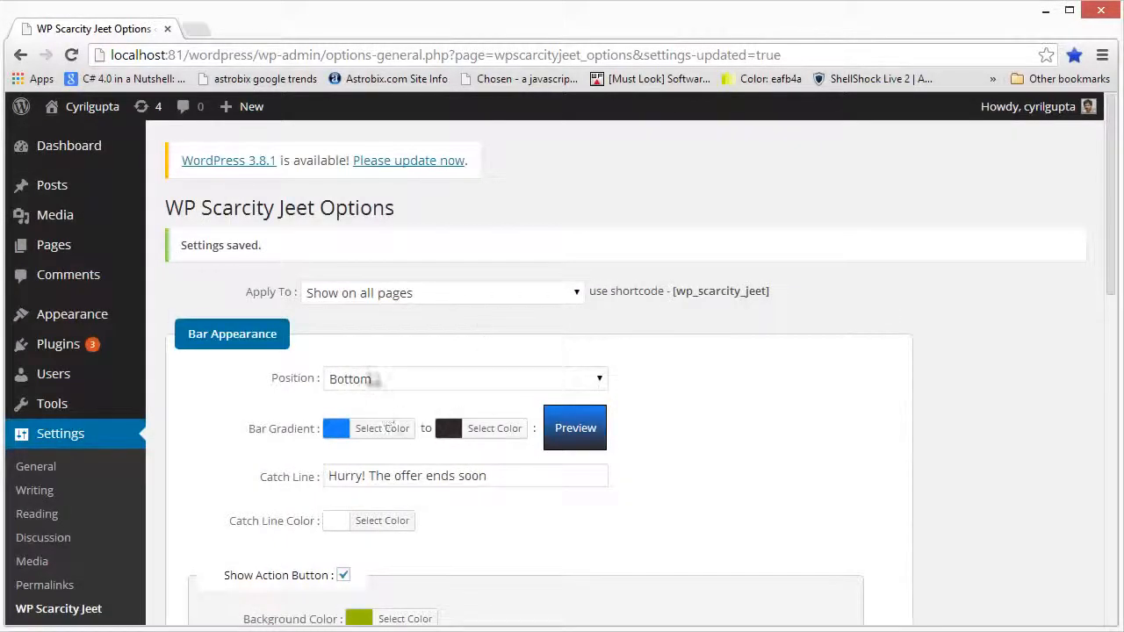
Choose Bottom as the bar position and check the bar on the blog page
left_click(389, 382)
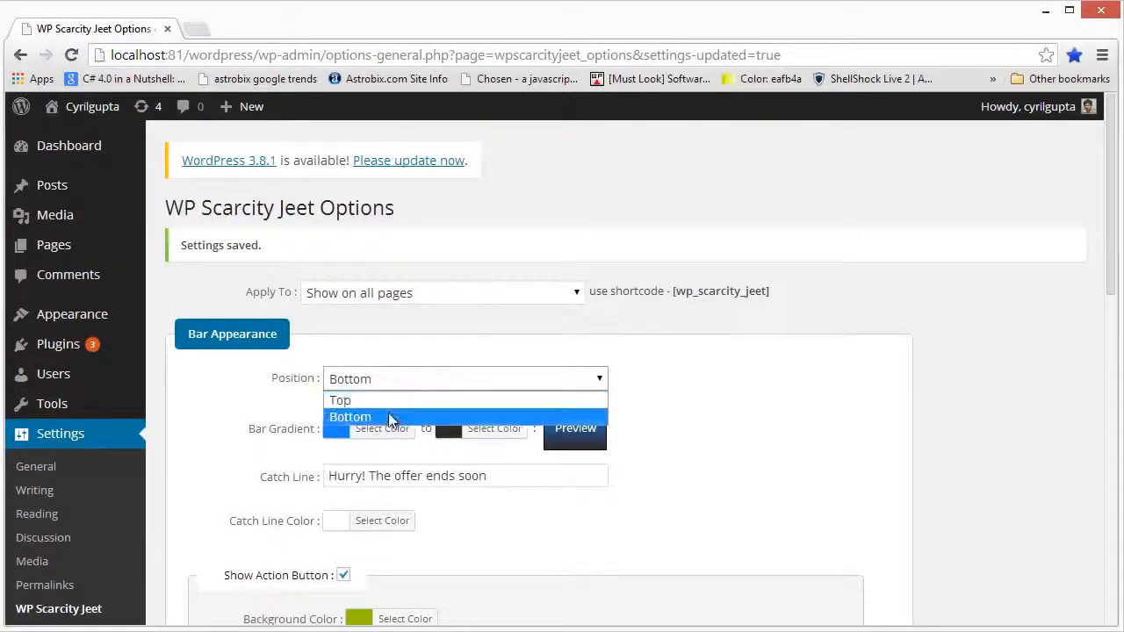
left_click(389, 417)
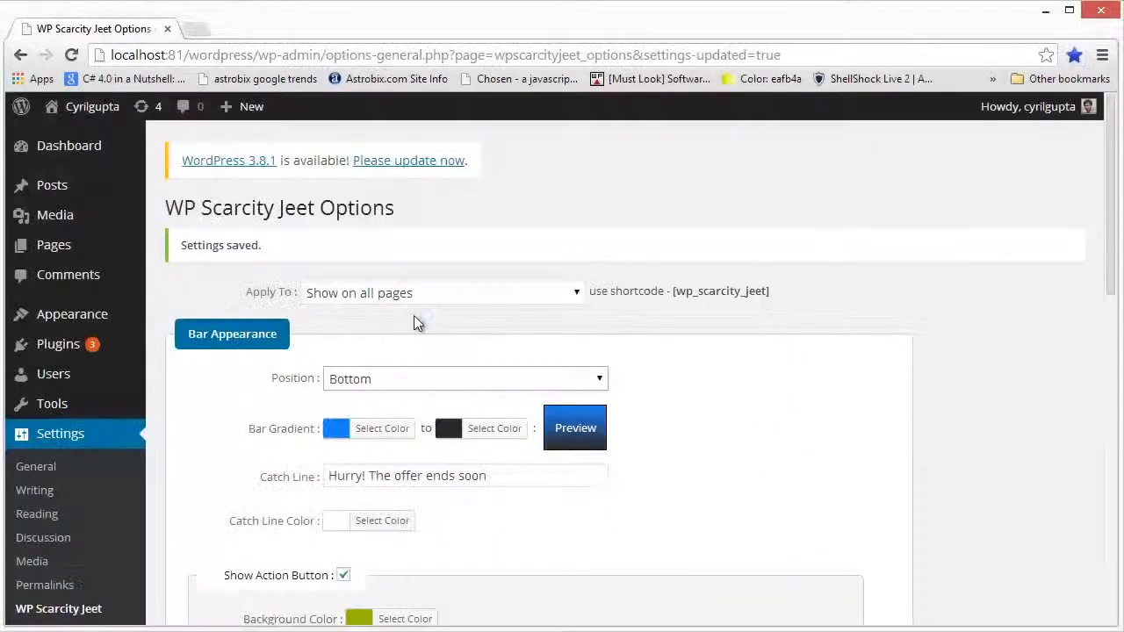
scroll(413, 316, "down", 1)
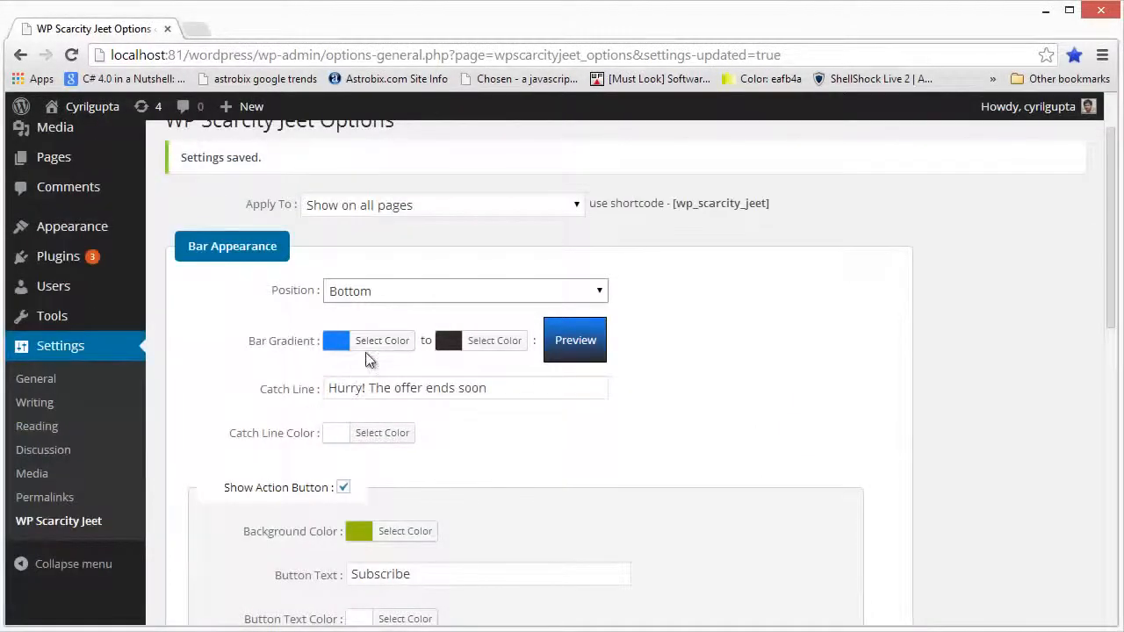
key("alt+Tab")
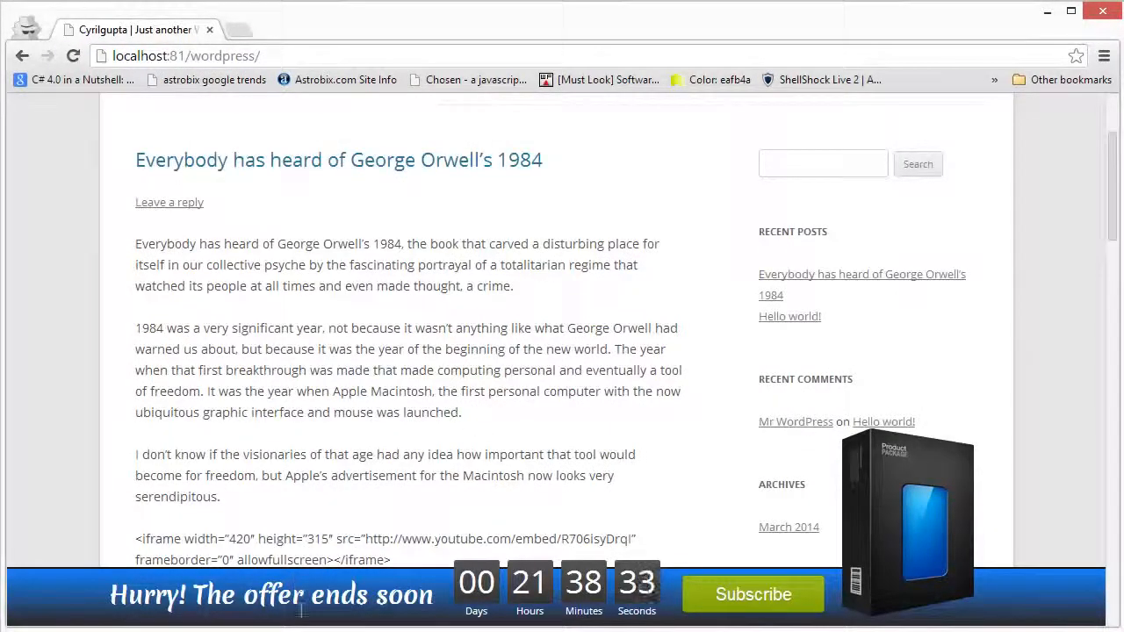
key("alt+Tab")
Set the first bar gradient color to red (#f71b1b) and save the settings
left_click(377, 343)
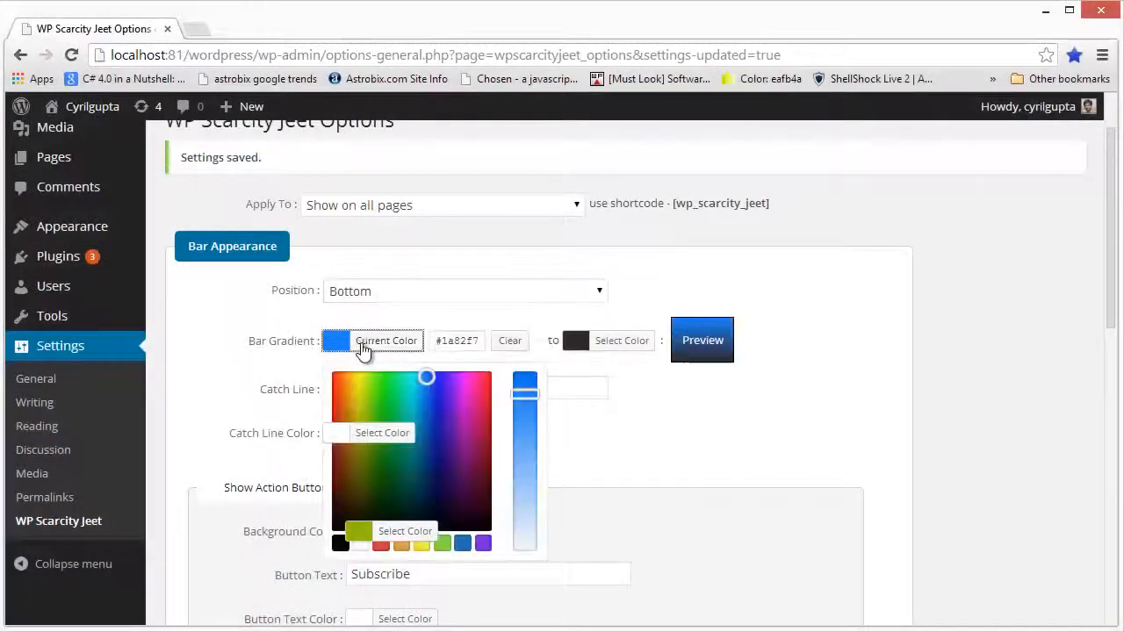
left_click(343, 373)
left_click_drag(343, 373, 334, 377)
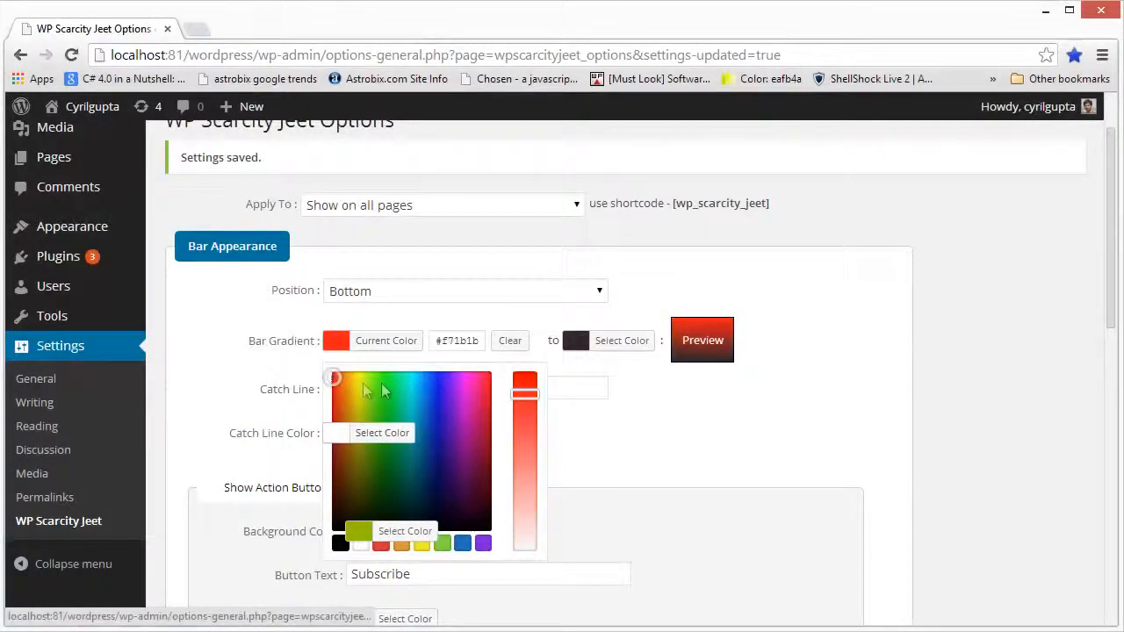
left_click(733, 431)
scroll(502, 401, "down", 15)
left_click(244, 526)
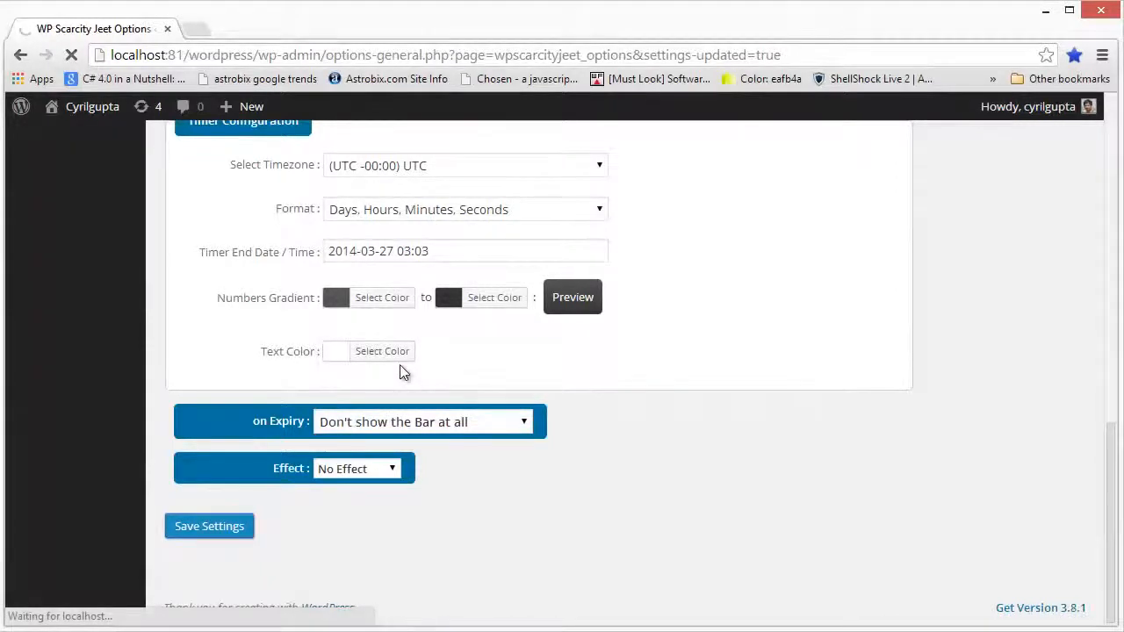
Reload the blog page and inspect the bar's gradient and catch line
key("alt+Tab")
key("F5")
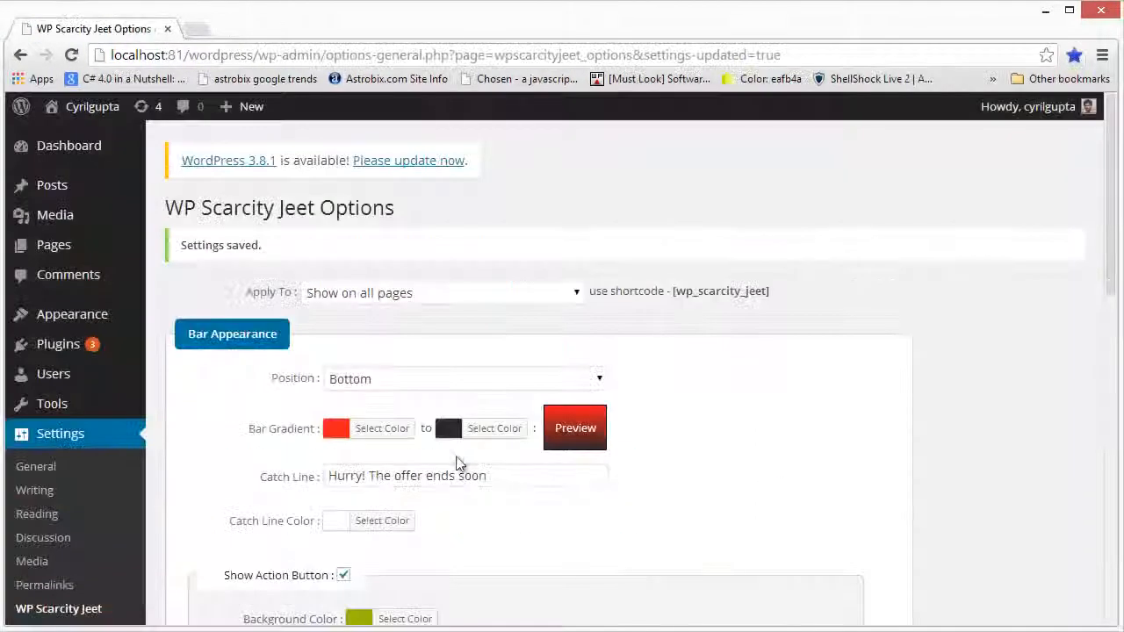
scroll(457, 458, "down", 2)
scroll(424, 440, "up", 2)
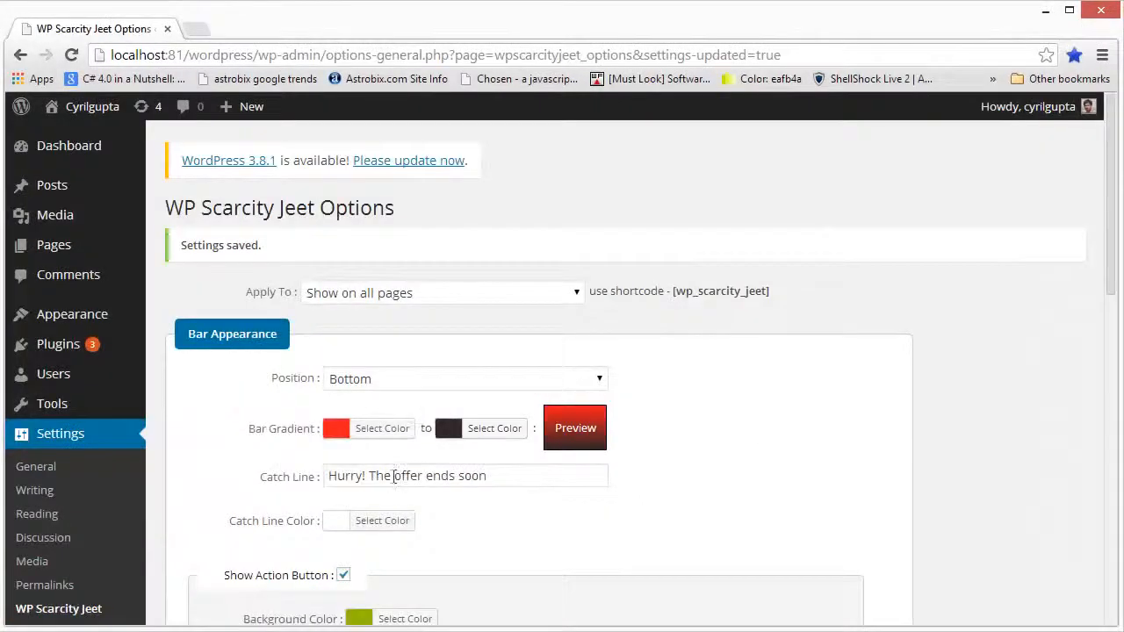
scroll(408, 439, "down", 1)
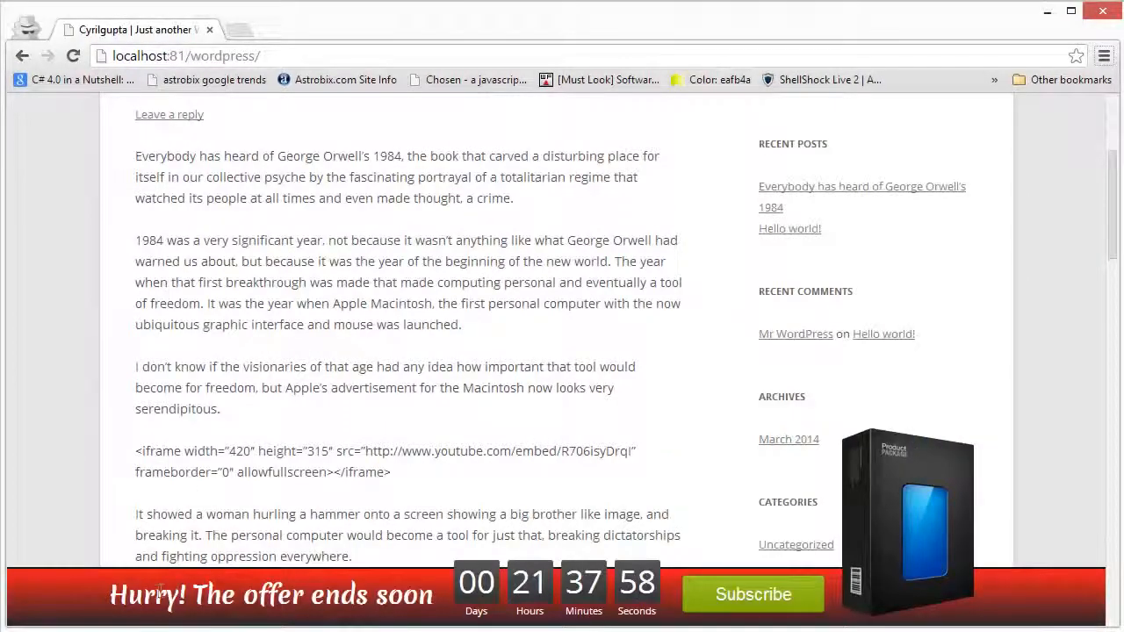
left_click_drag(159, 590, 368, 595)
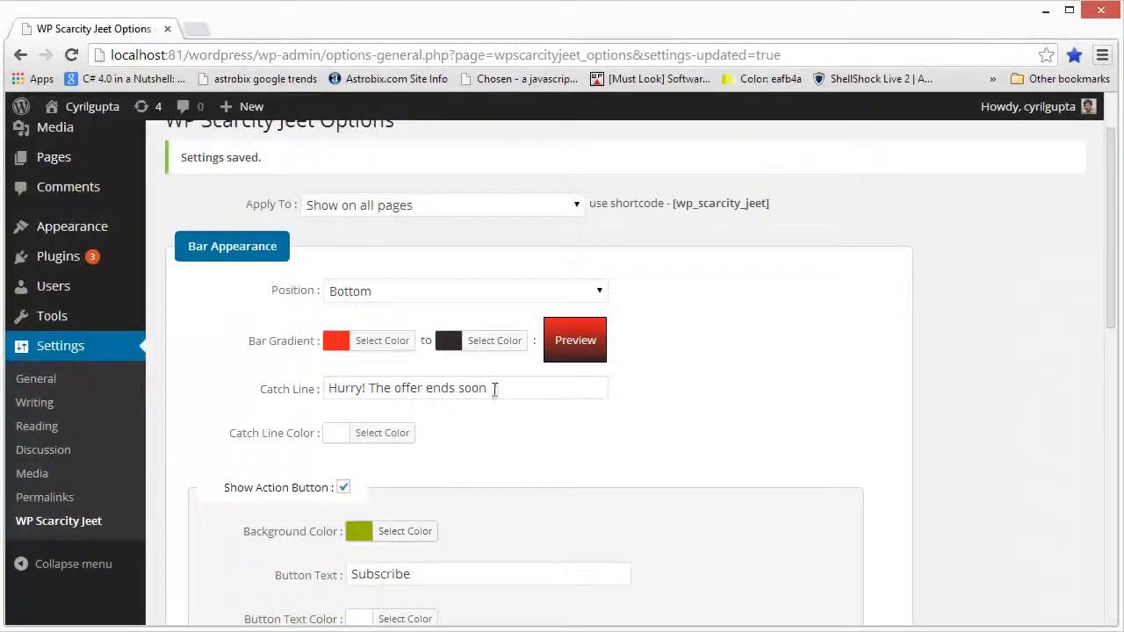
Change the catch line to "The Offer Expires In :" and save the settings
left_click_drag(494, 389, 298, 403)
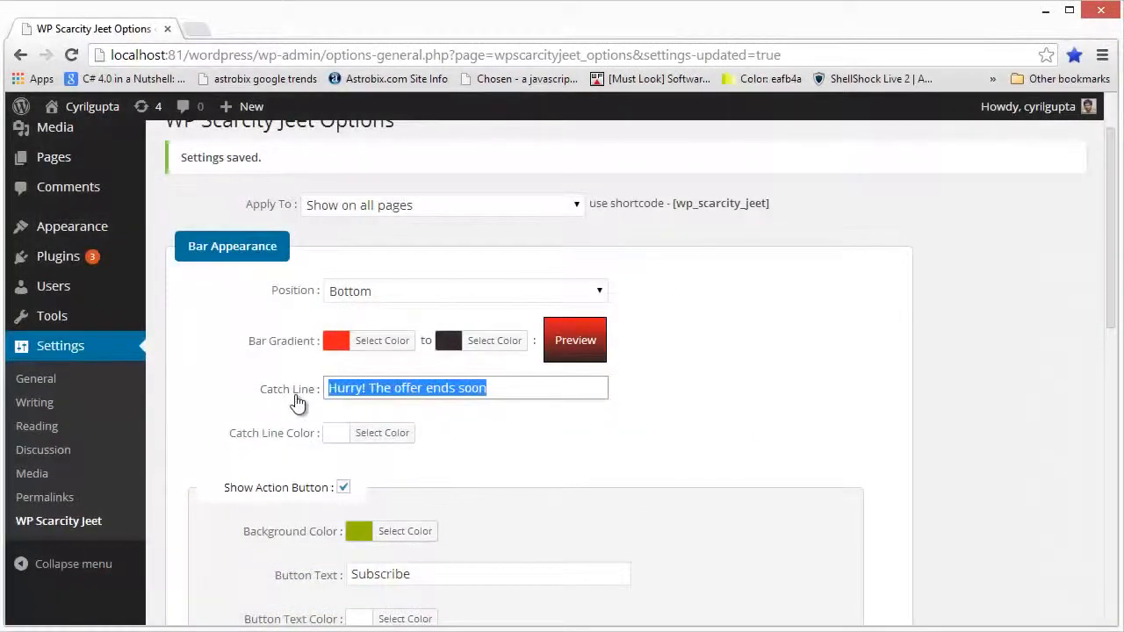
type("T")
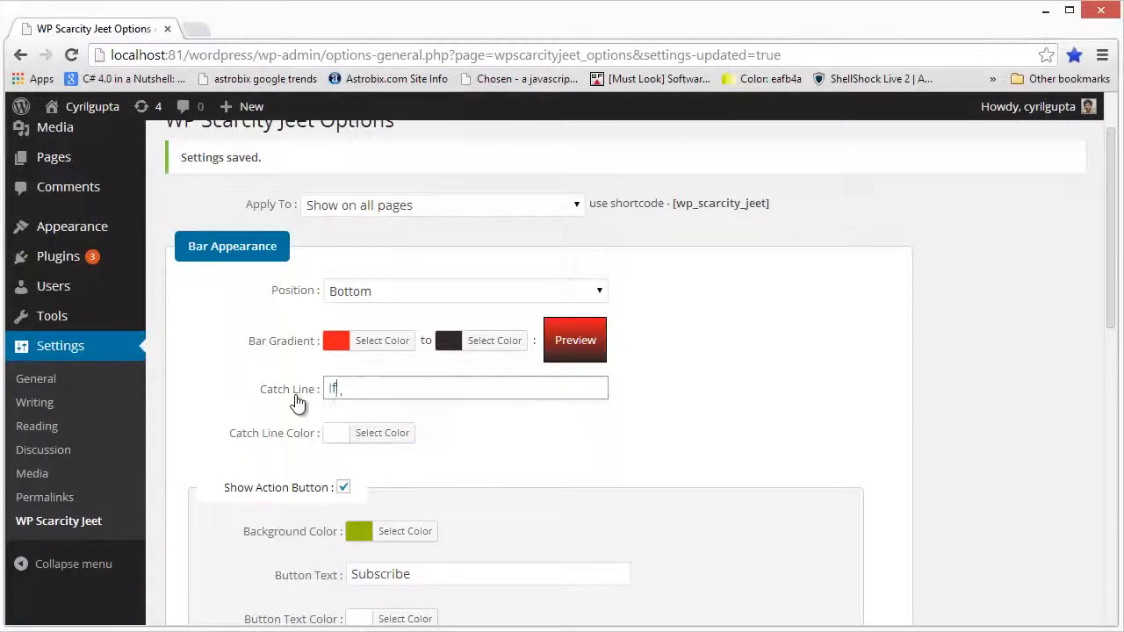
type("he Offer Expires In :")
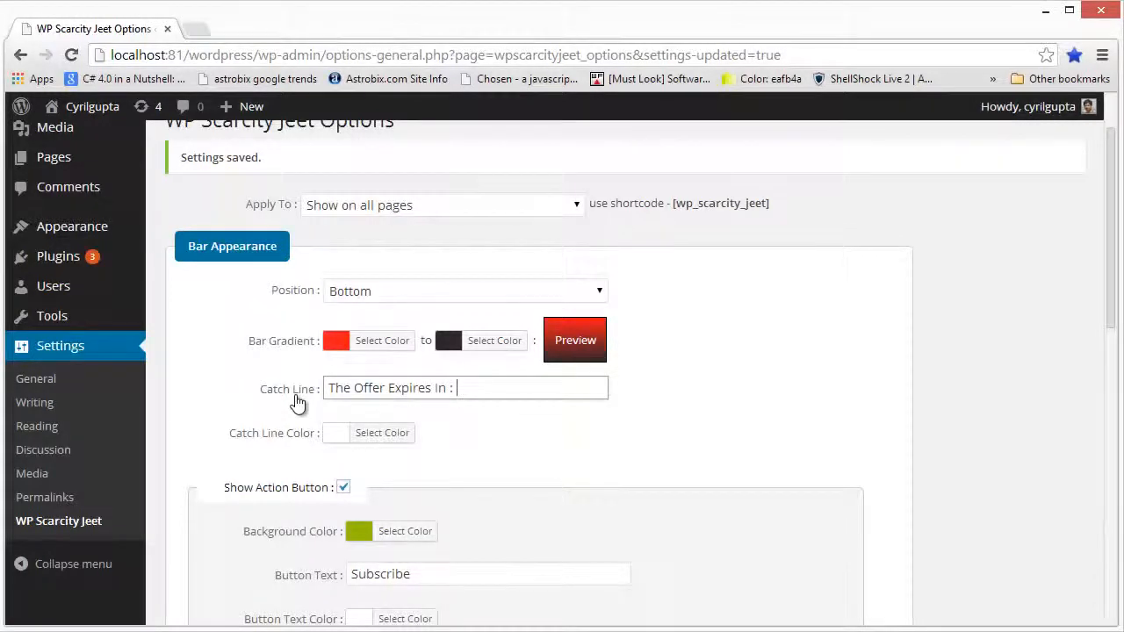
scroll(296, 402, "down", 10)
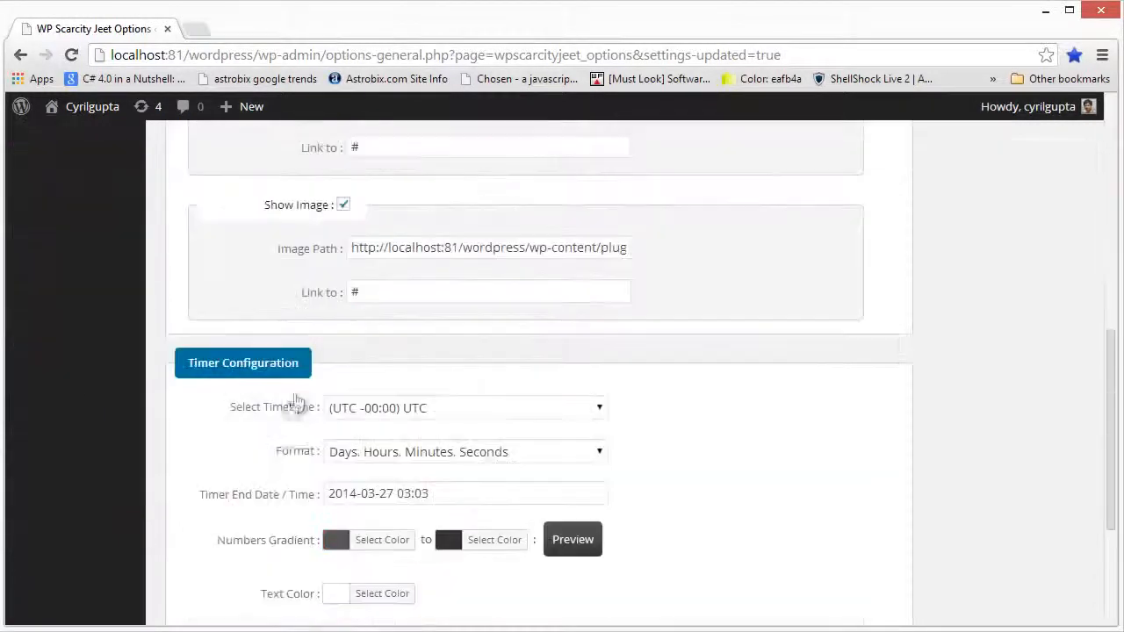
left_click(208, 527)
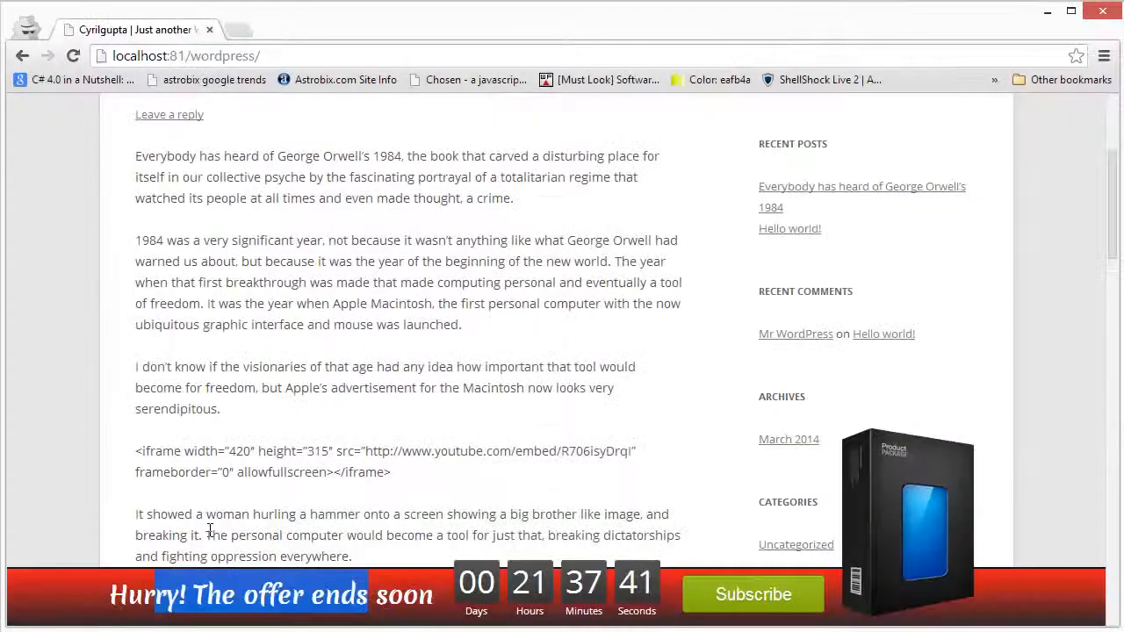
Reload the blog page, check the catch line on the bar and return to the plugin options
key("F5")
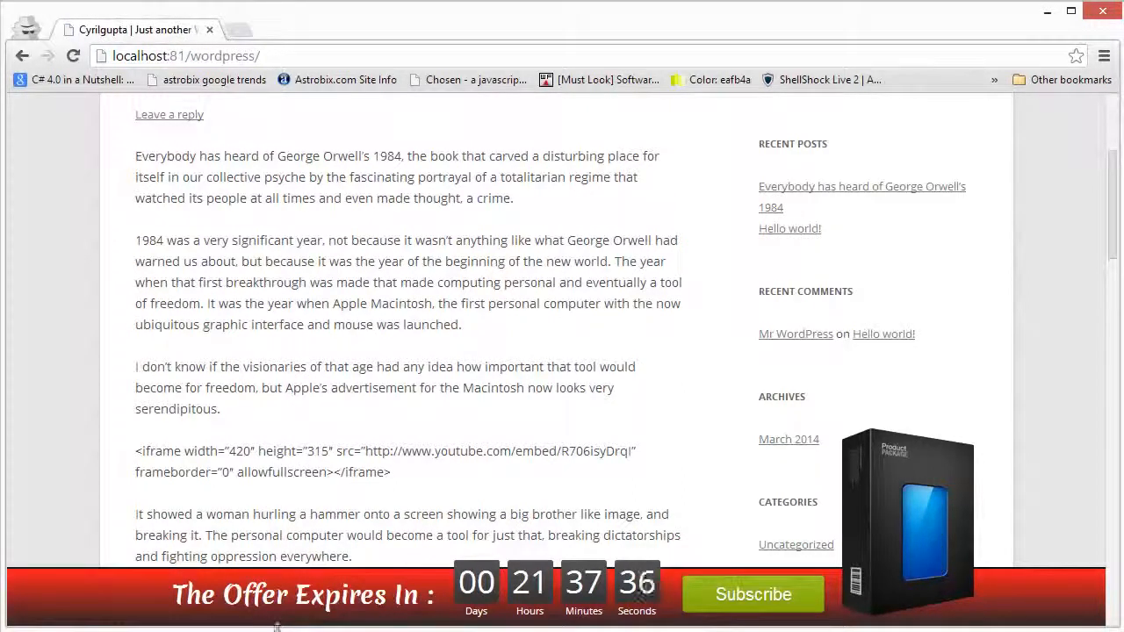
left_click_drag(276, 605, 397, 597)
left_click(416, 544)
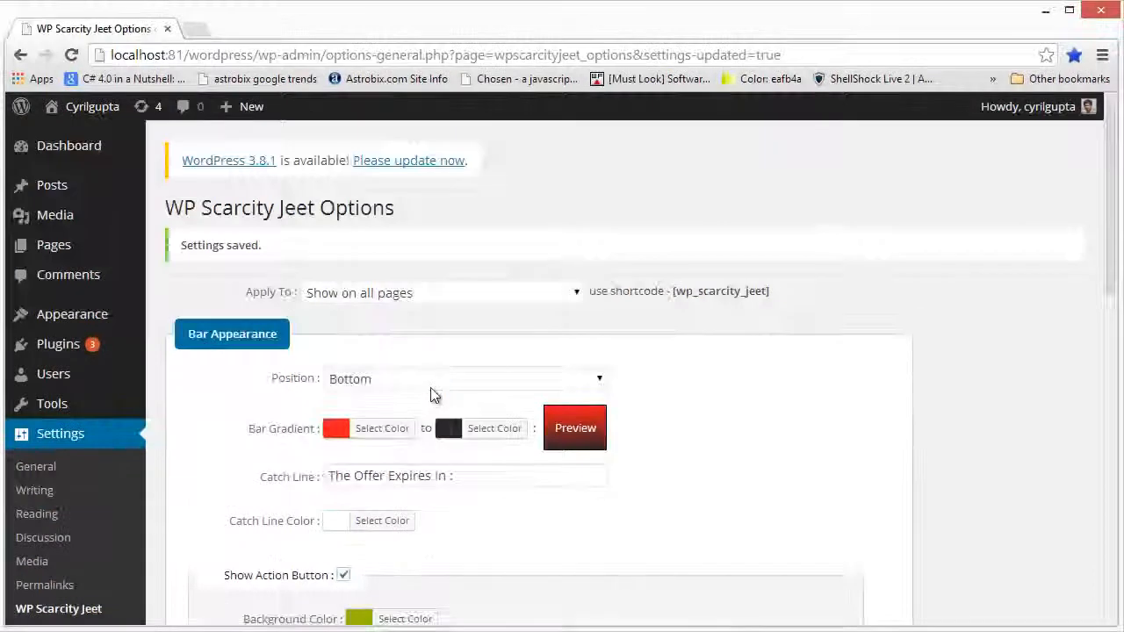
Change the catch line color to yellow (#eeee22) and save the settings
scroll(431, 395, "down", 3)
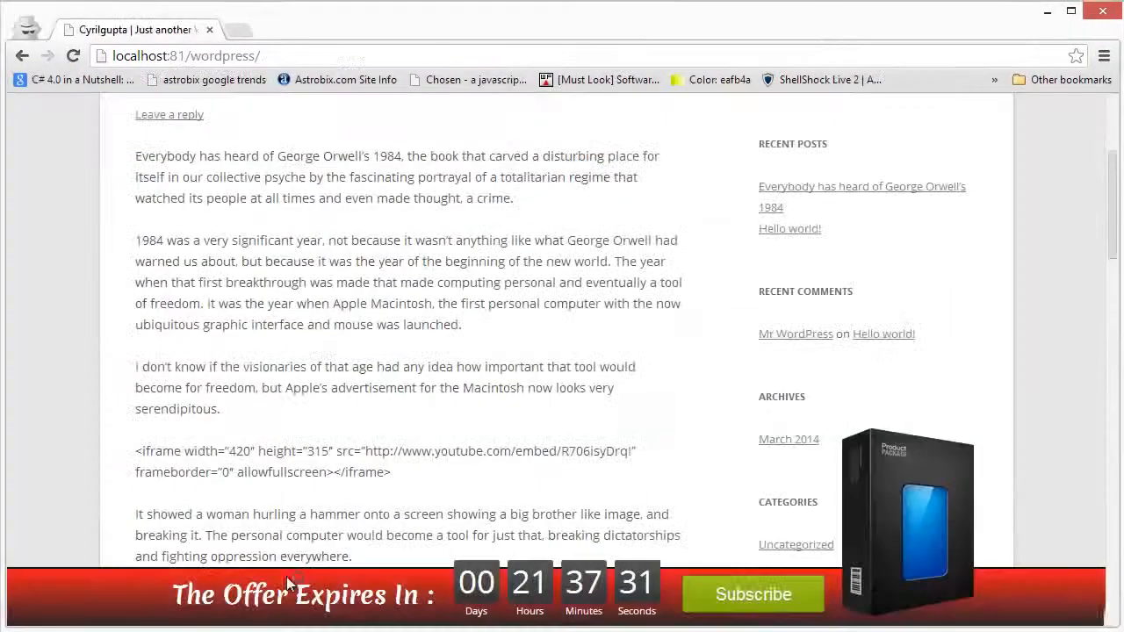
left_click_drag(288, 583, 356, 596)
left_click(353, 595)
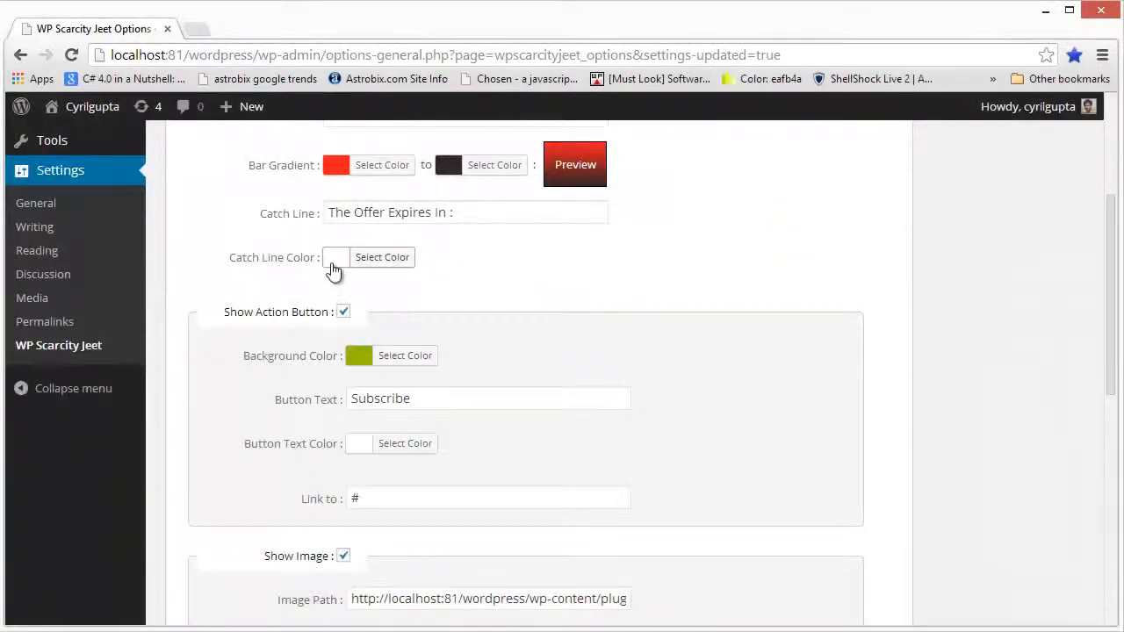
left_click(335, 258)
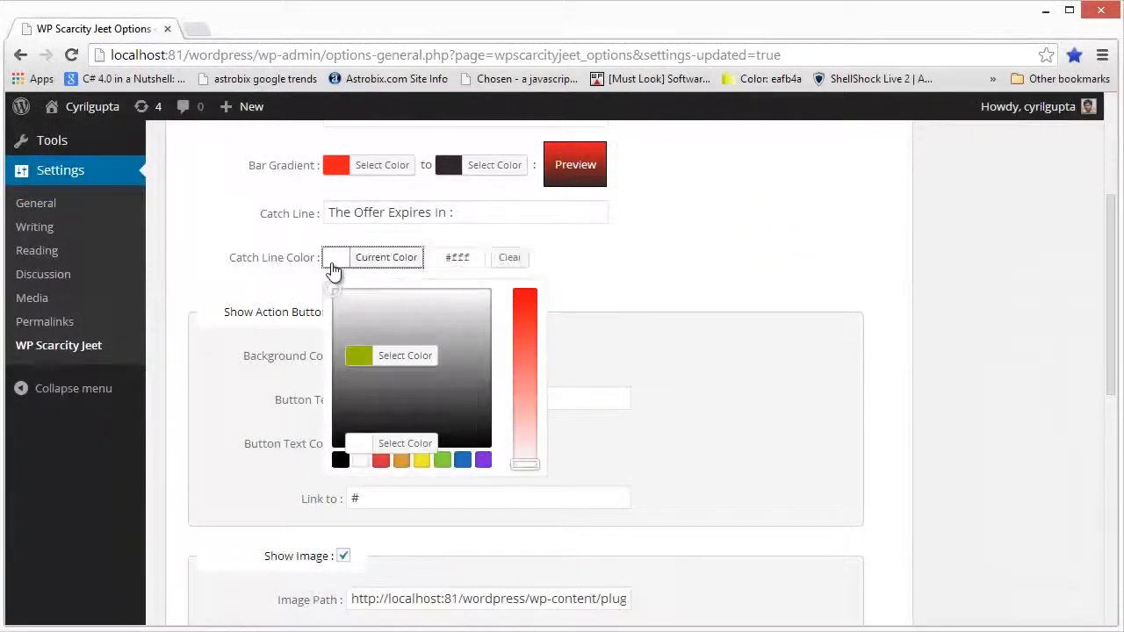
left_click(422, 461)
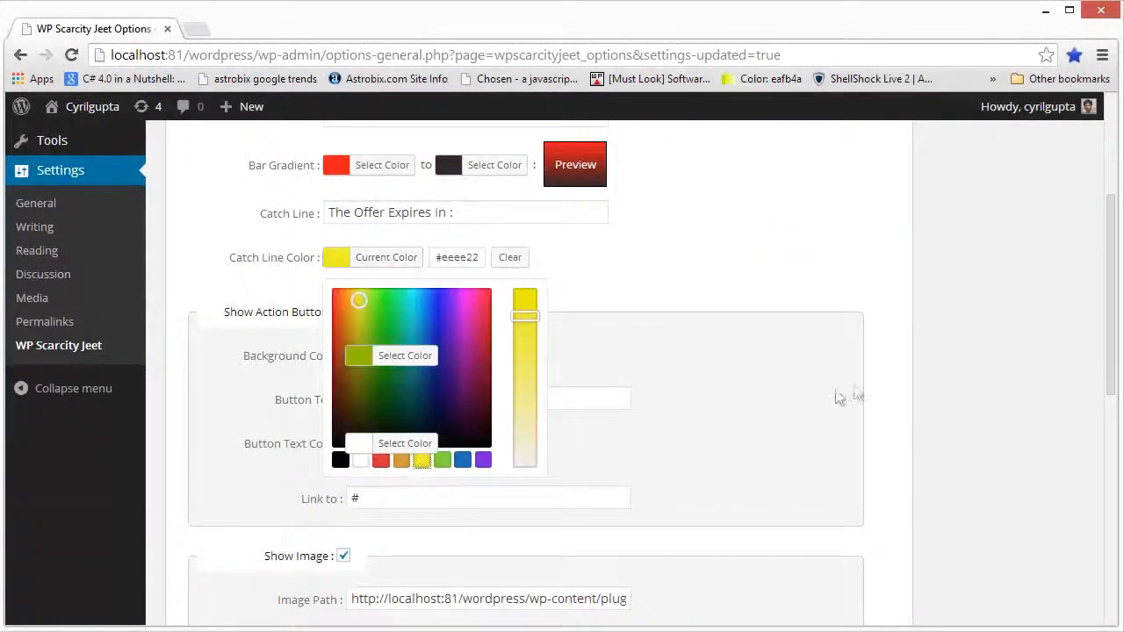
left_click(838, 397)
scroll(557, 524, "down", 10)
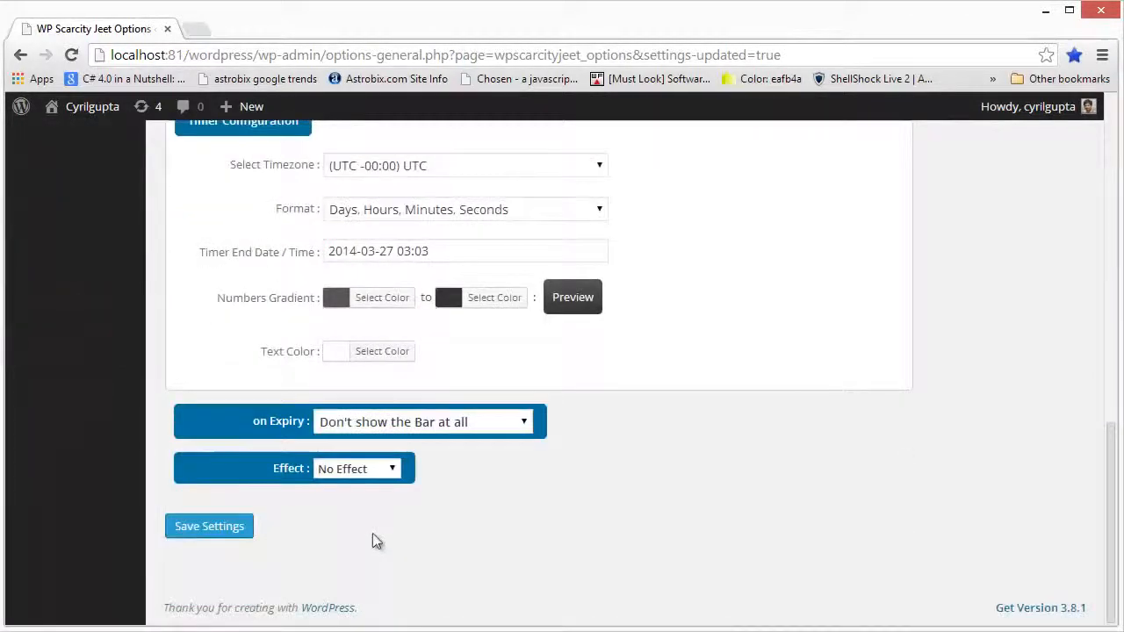
left_click(249, 528)
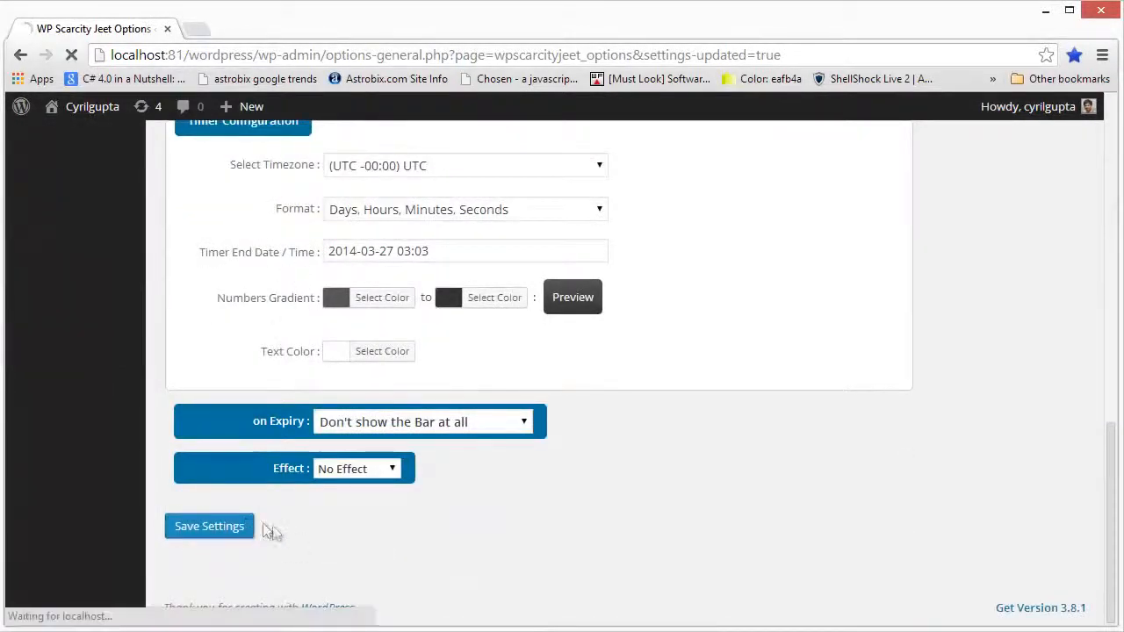
Reload the blog page, check the catch line color and action button on the bar, and return to the plugin options
key("alt+Tab")
key("F5")
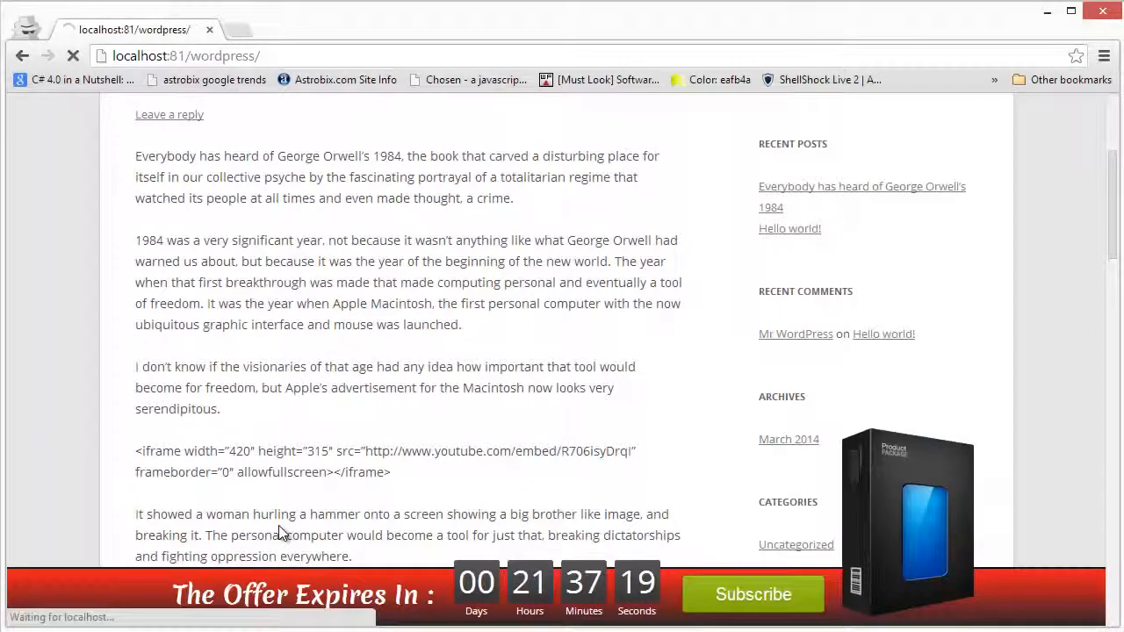
key("alt+Tab")
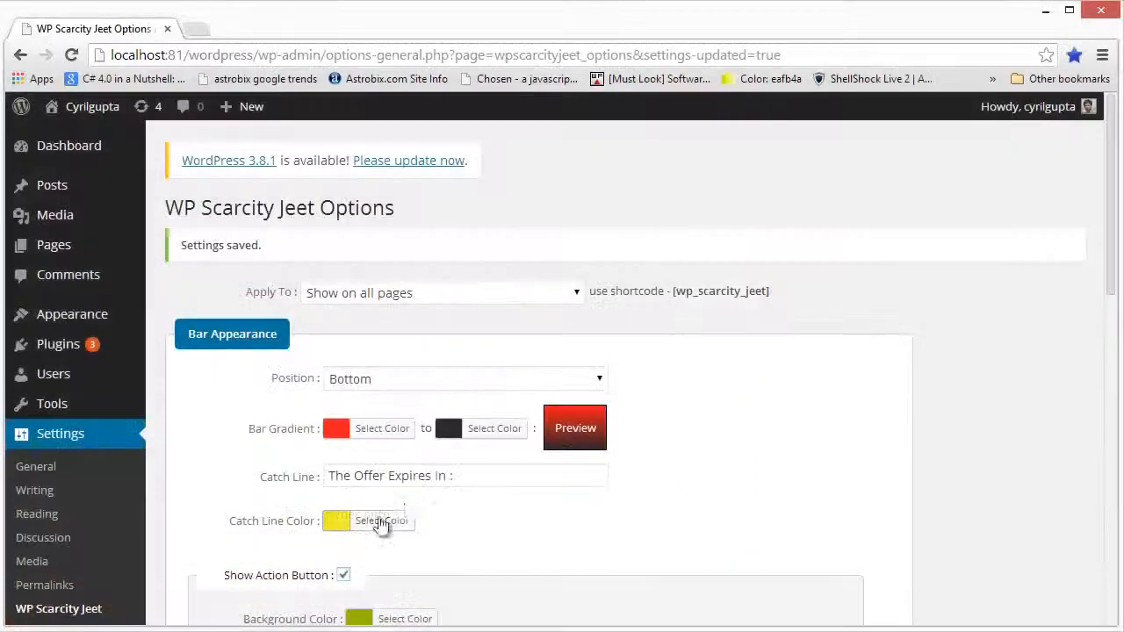
scroll(447, 509, "down", 3)
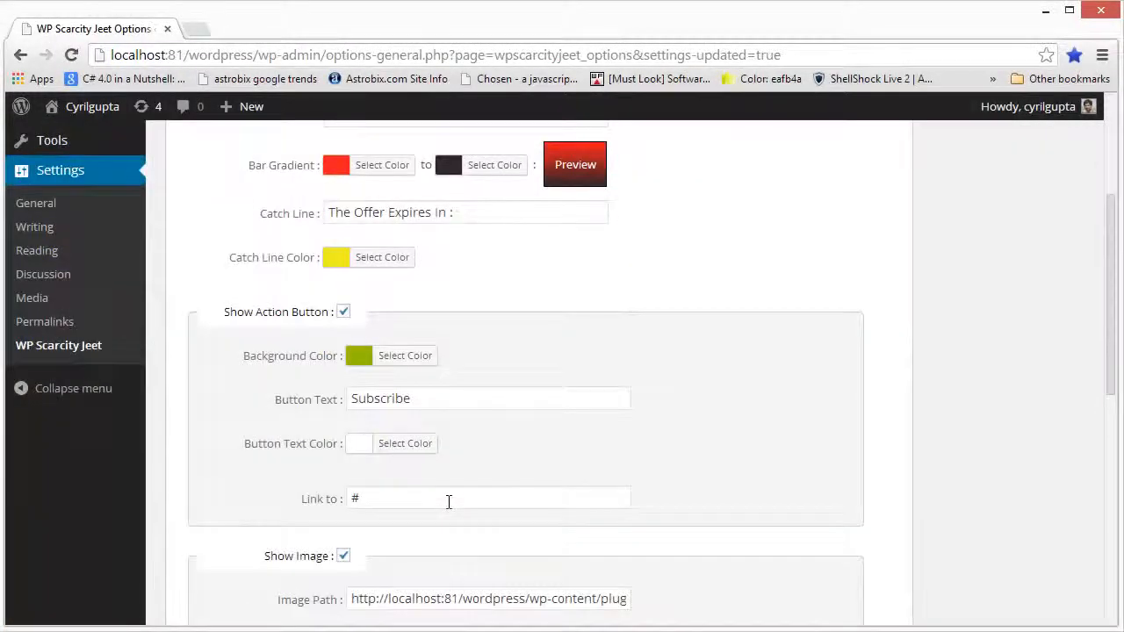
key("alt+Tab")
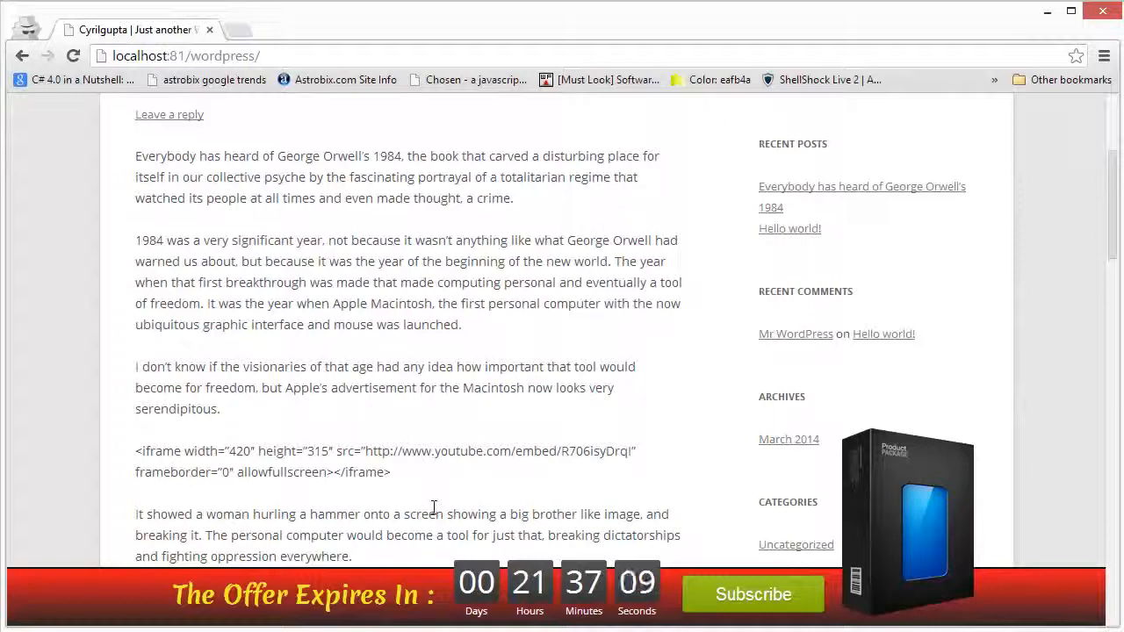
key("alt+Tab")
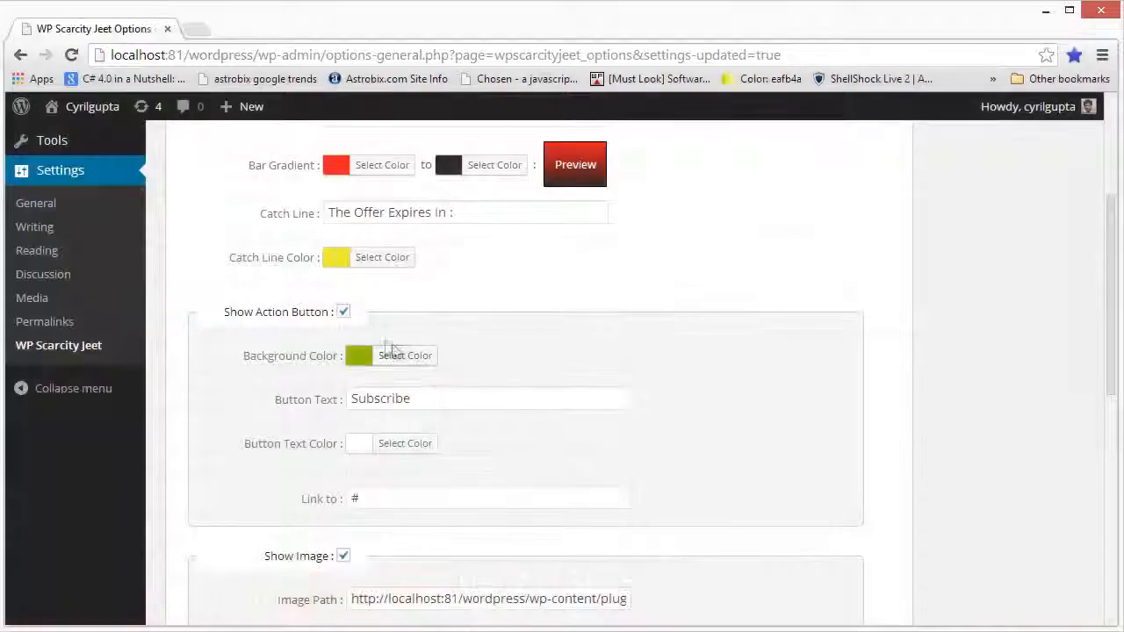
Turn off the action button, save the settings and check the bar on the blog page
left_click(343, 313)
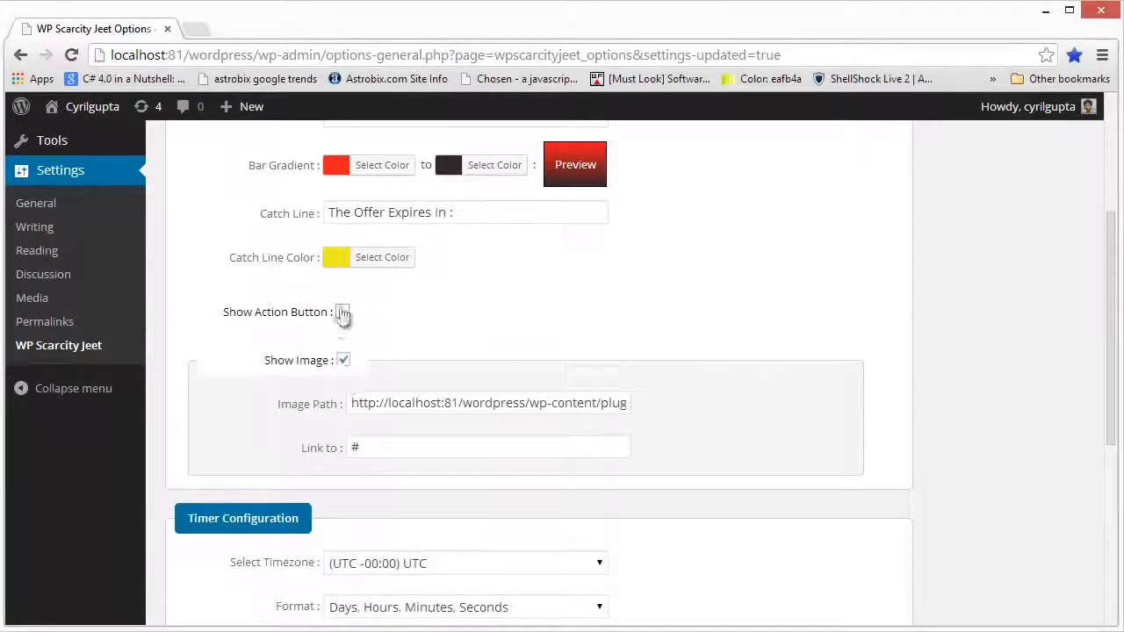
scroll(290, 515, "down", 5)
left_click(226, 531)
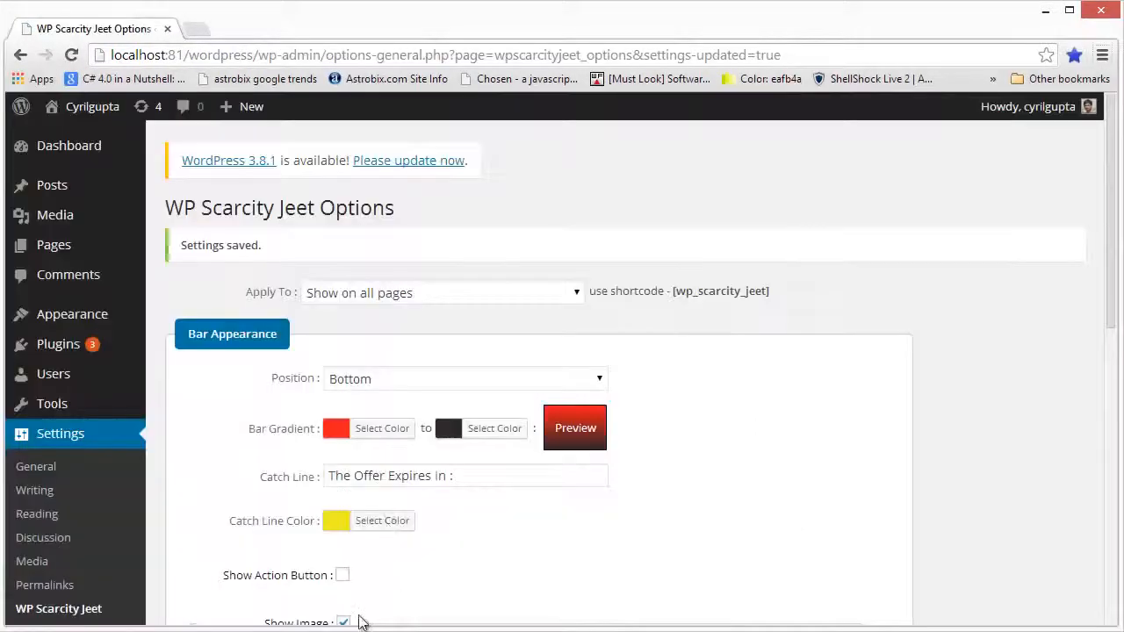
left_click(751, 630)
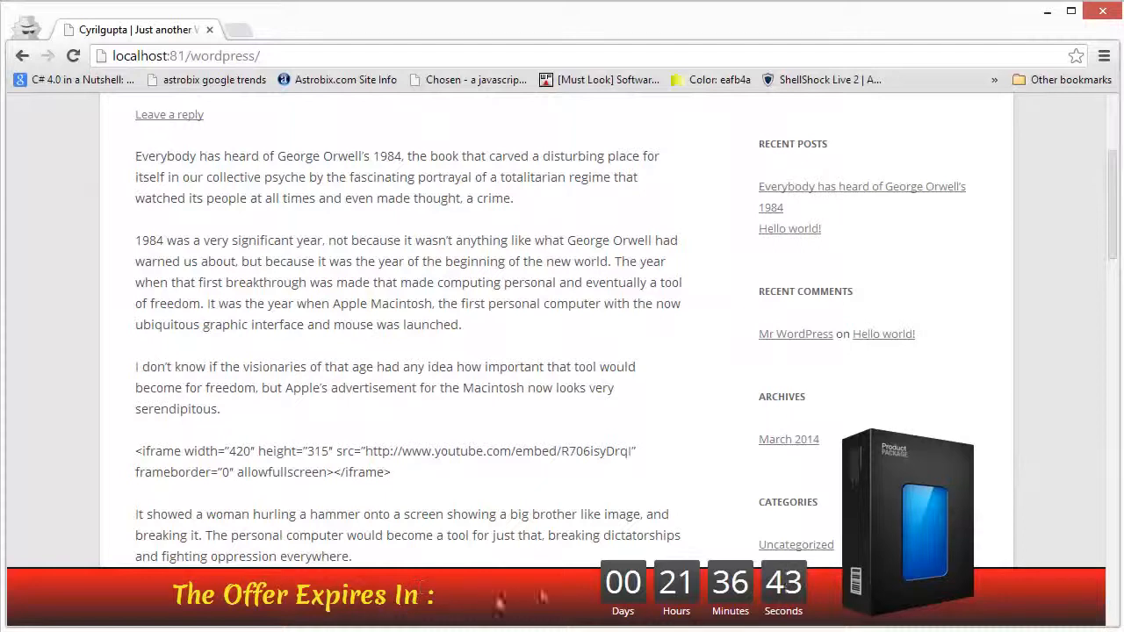
key("alt+Tab")
Turn the action button back on and set its background color to orange (#dd9933)
scroll(282, 412, "down", 4)
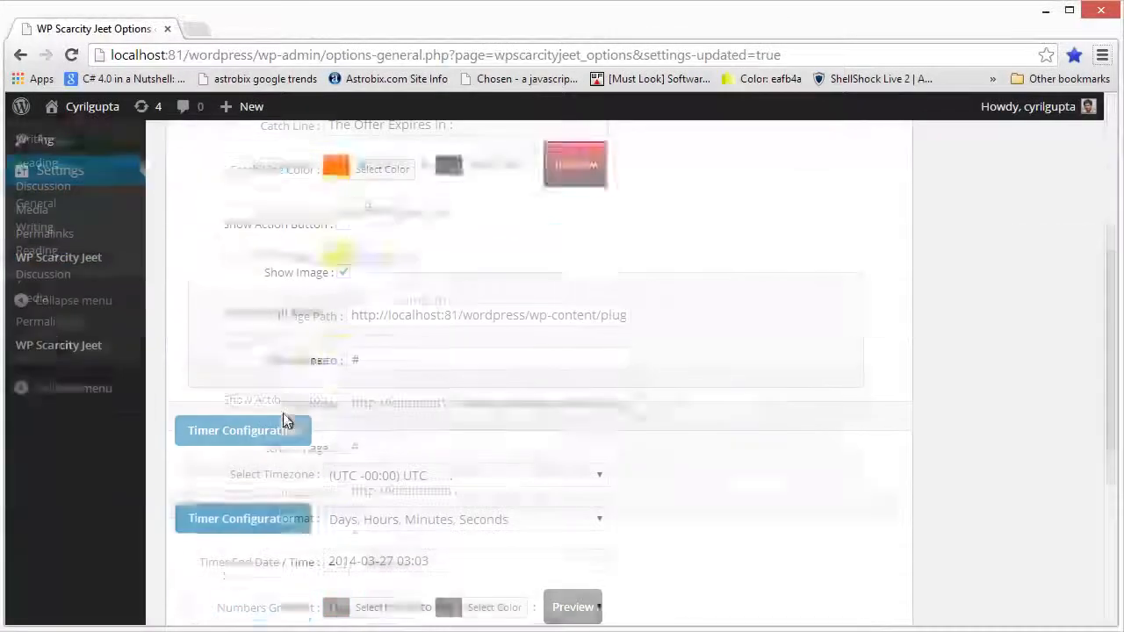
left_click(342, 225)
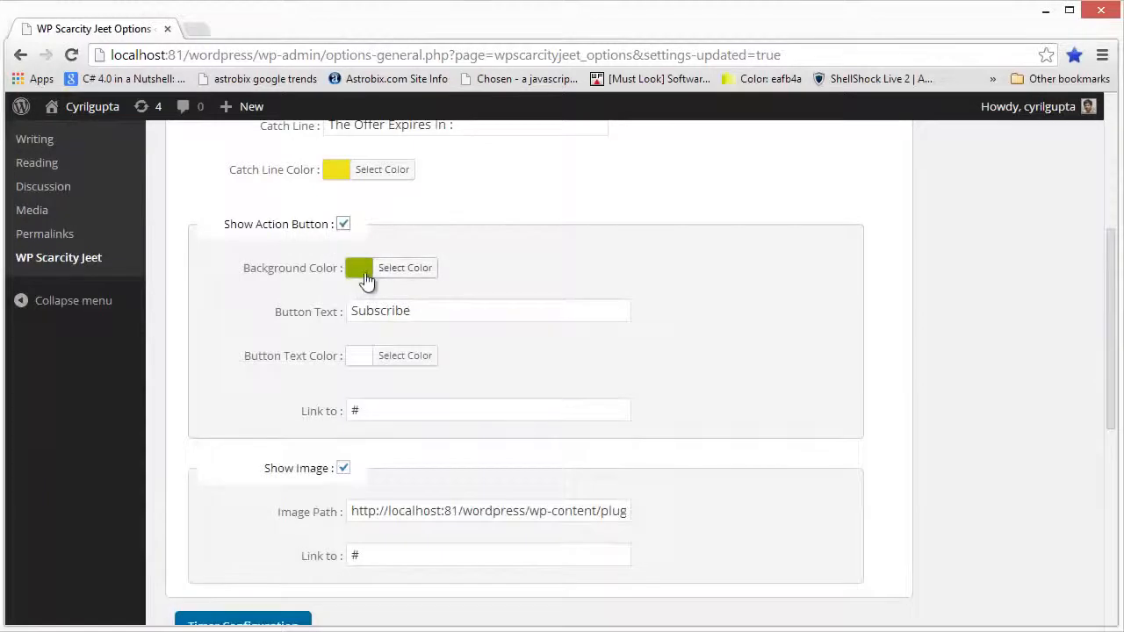
left_click(367, 280)
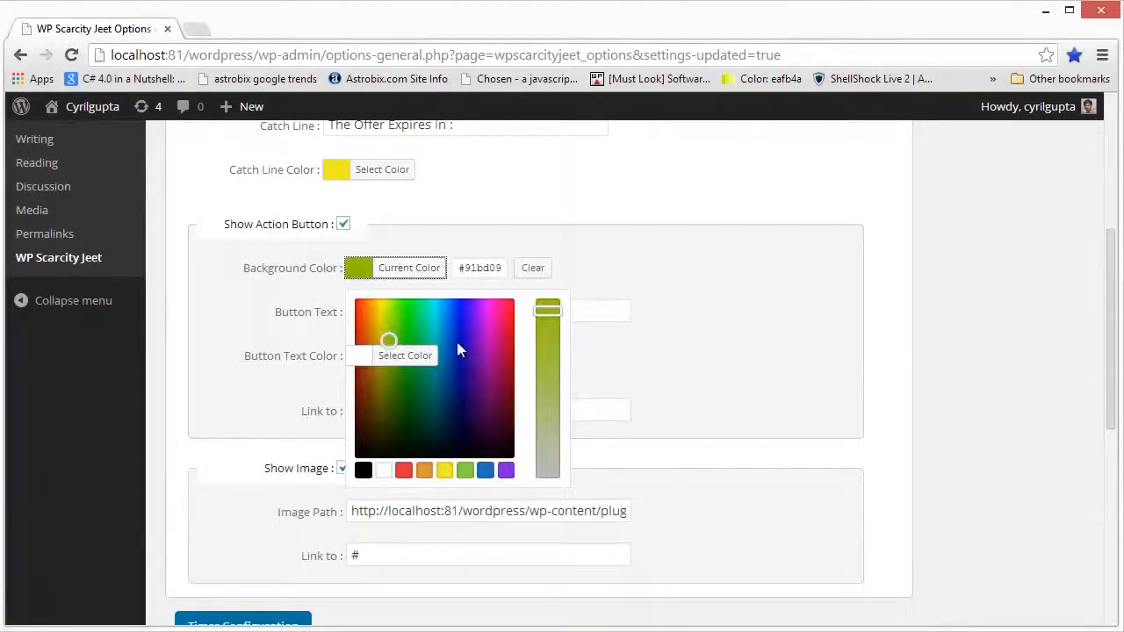
left_click(424, 471)
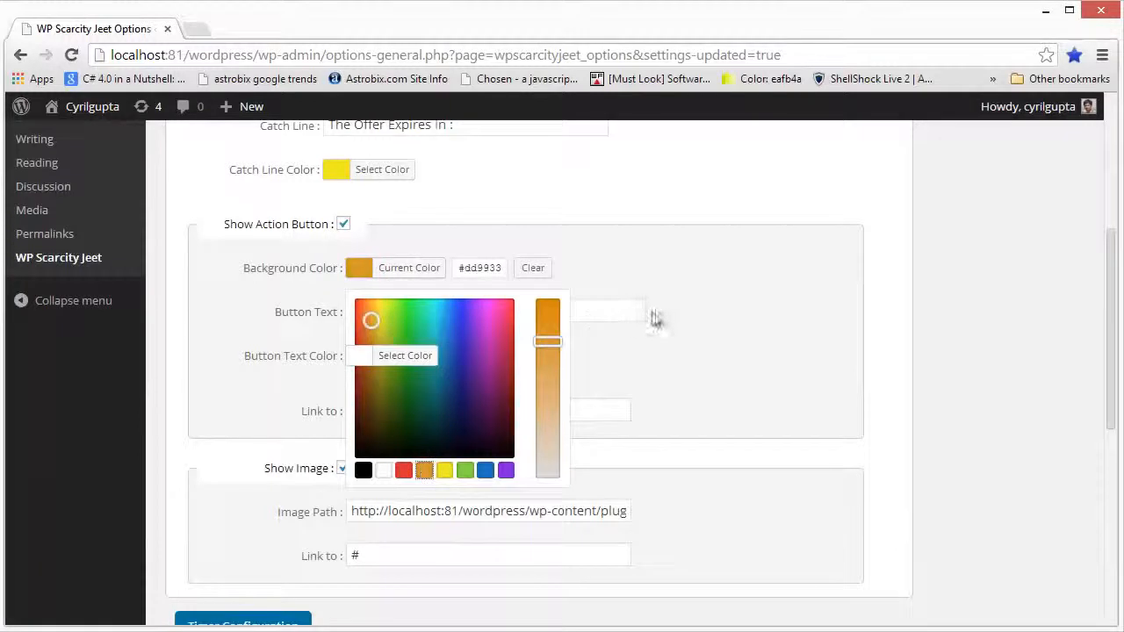
Replace the action button's text with "Click Here!"
left_click(565, 313)
left_click_drag(427, 313, 229, 315)
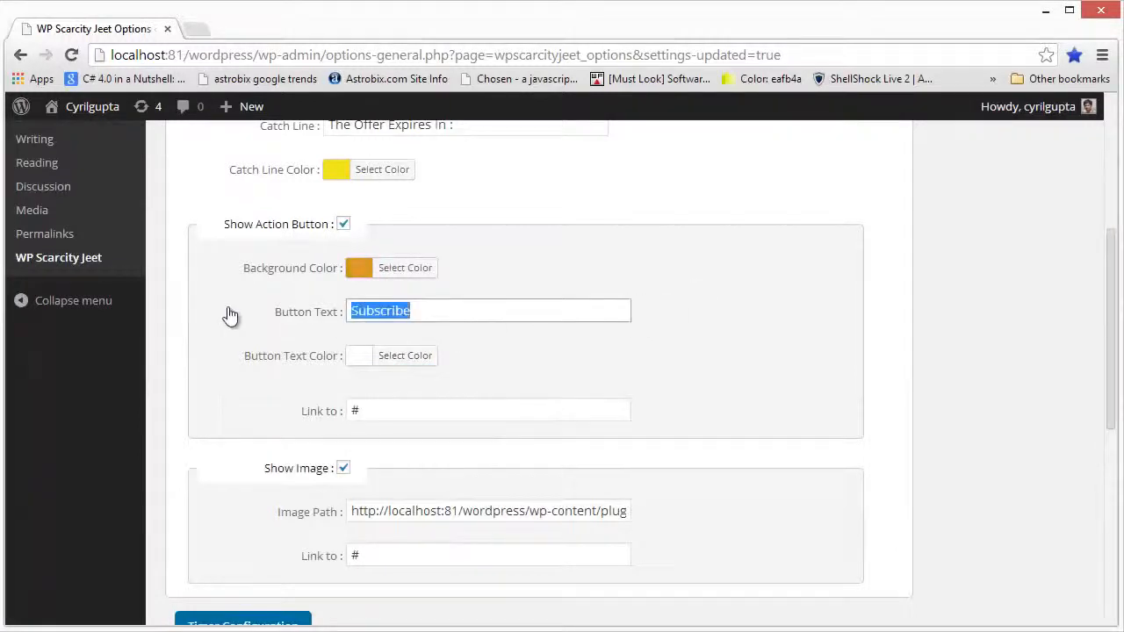
type("Click Here!")
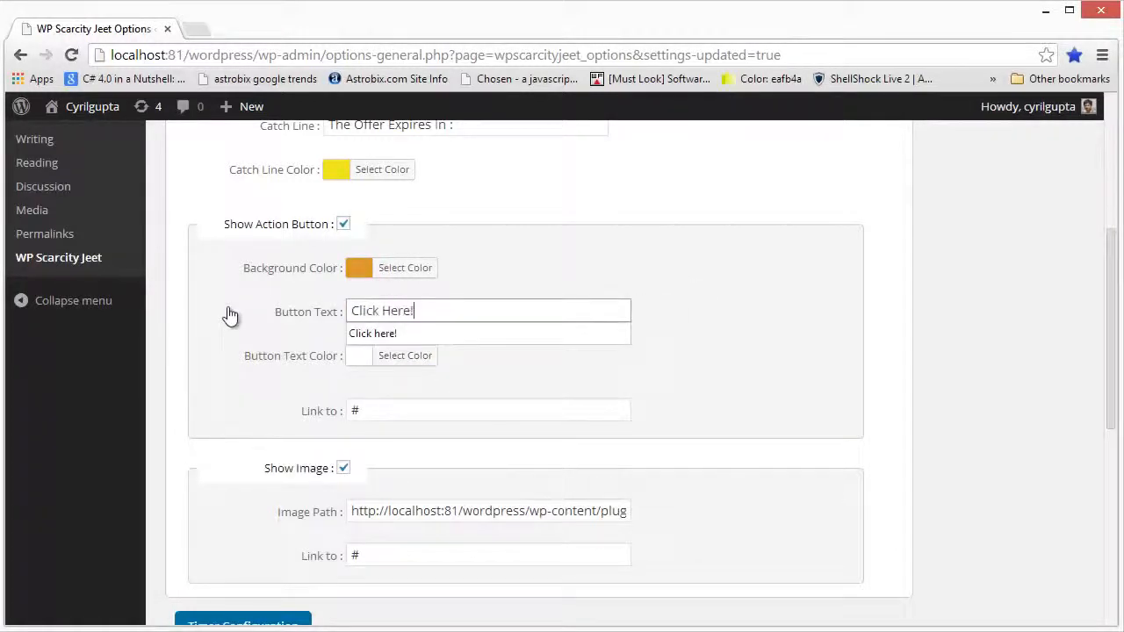
Set the button text color to red (#dd3333) and save the settings
scroll(294, 360, "down", 1)
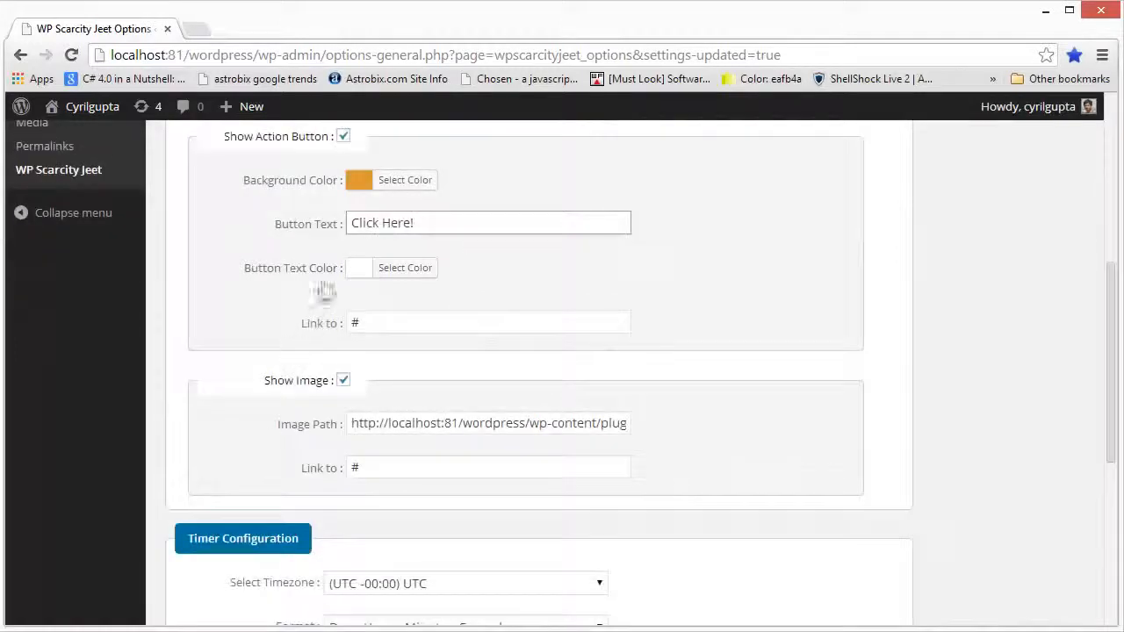
left_click(359, 268)
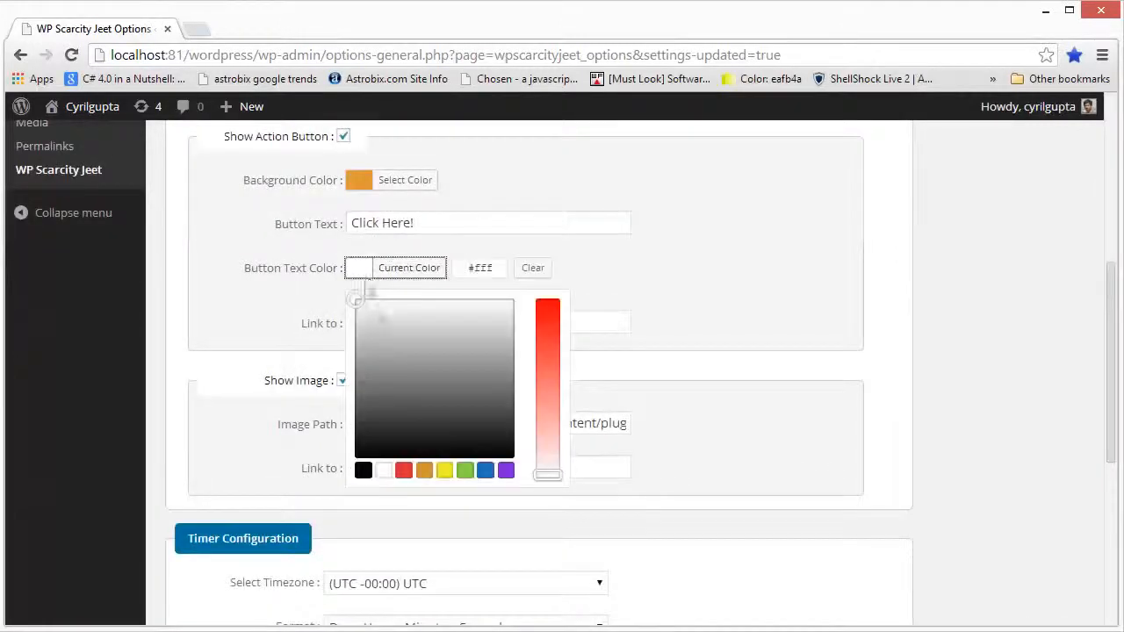
left_click(403, 470)
scroll(276, 510, "down", 5)
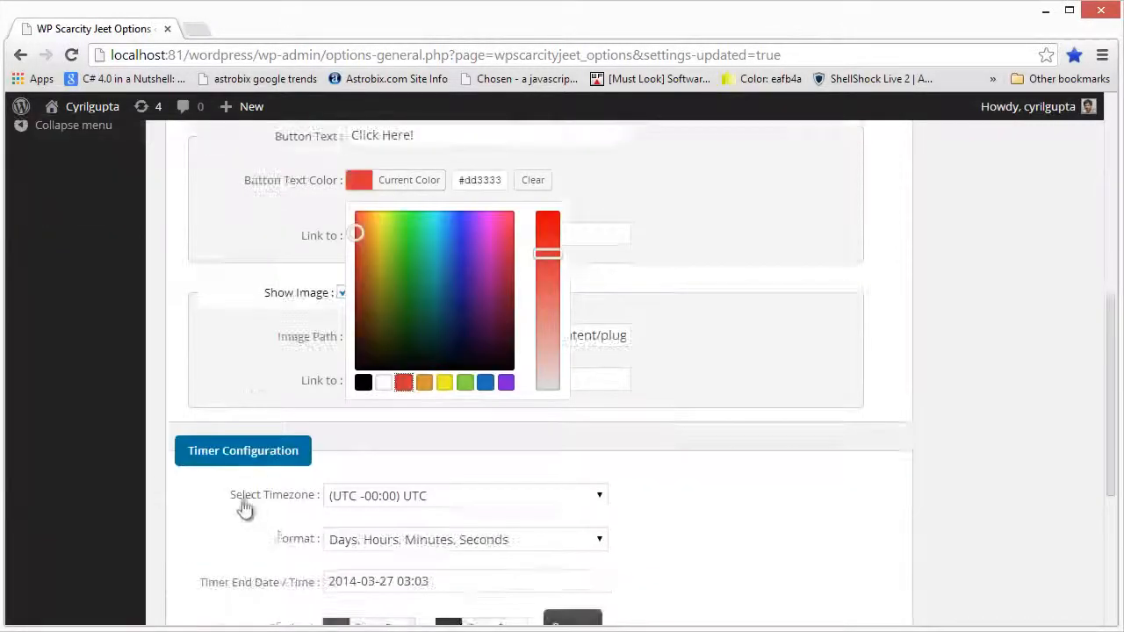
left_click(217, 531)
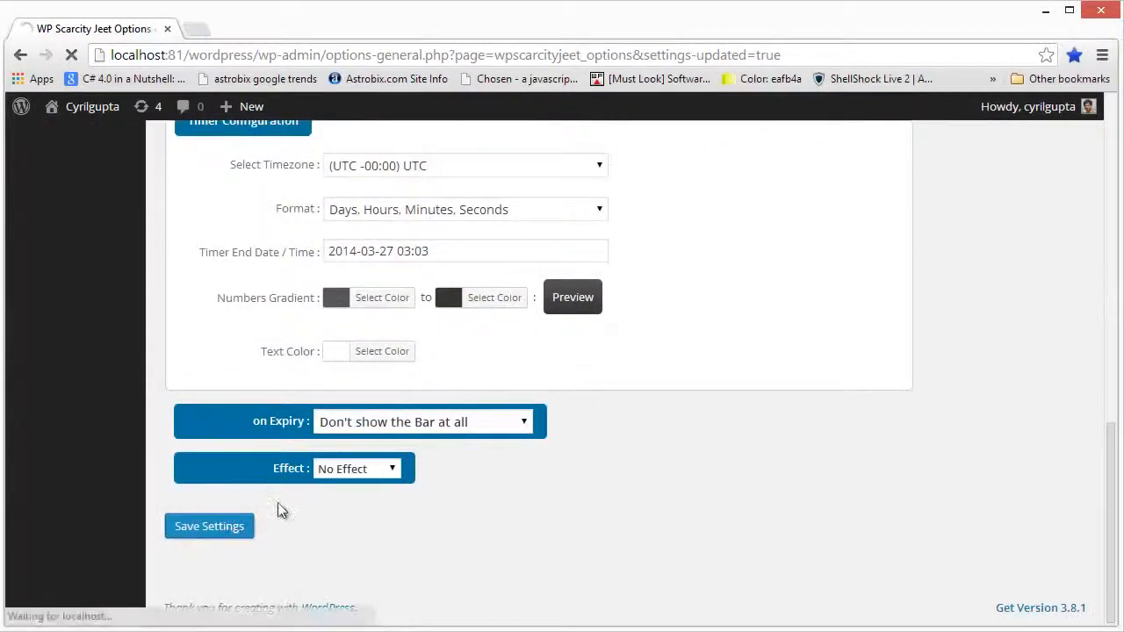
Reload the blog page to check the action button and product image, and examine the image path in the plugin options
key("alt+Tab")
key("F5")
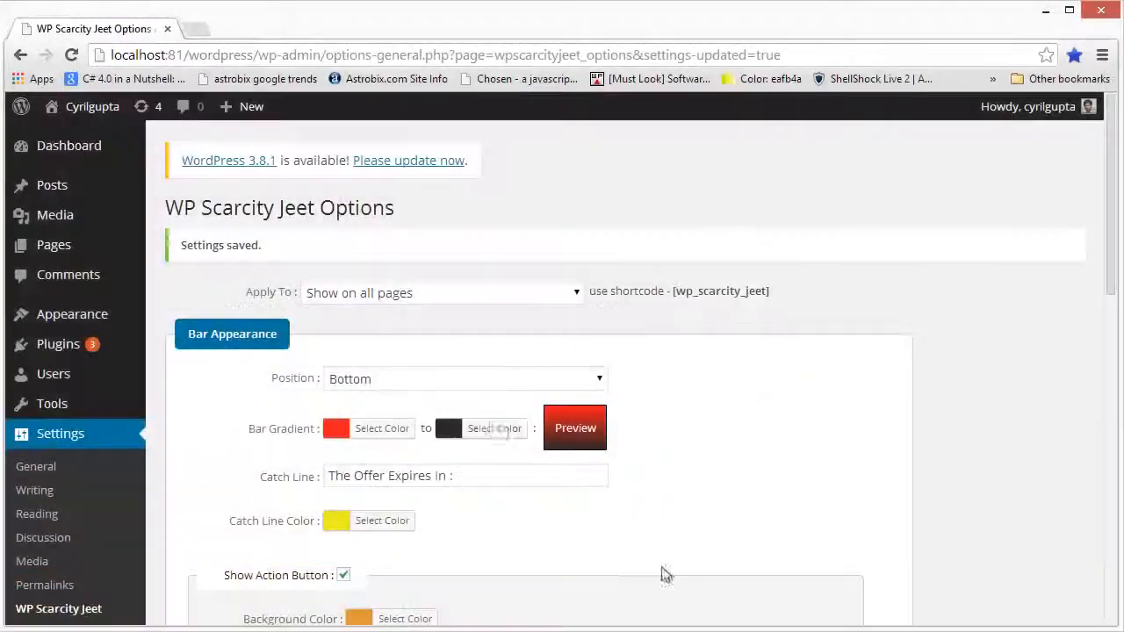
scroll(481, 434, "down", 4)
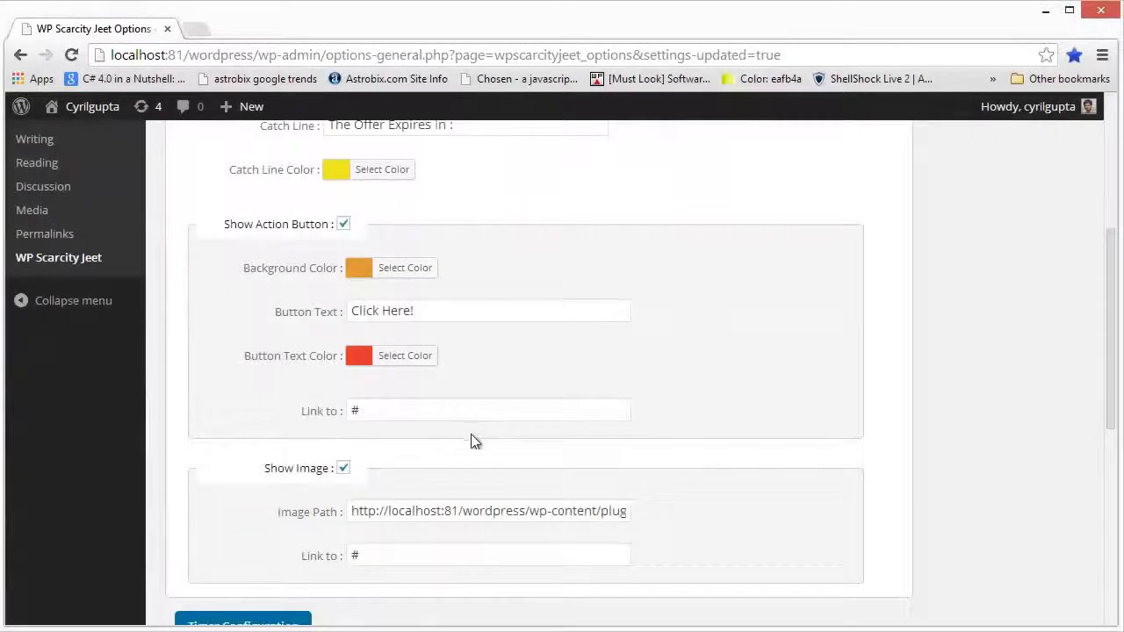
scroll(472, 442, "down", 1)
left_click_drag(353, 424, 625, 424)
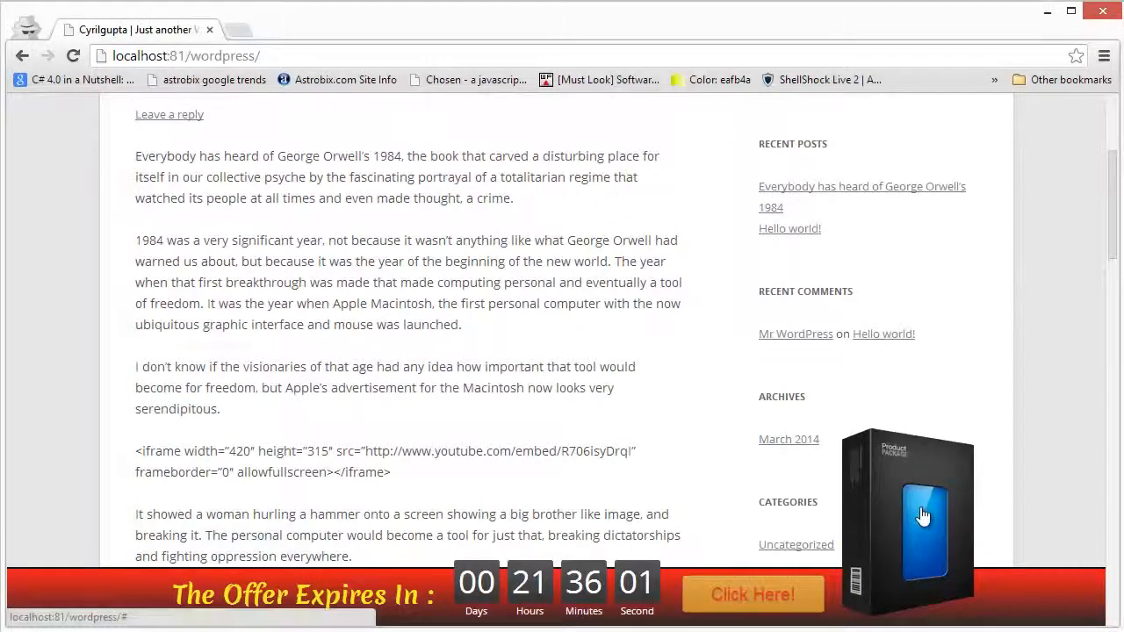
key("alt+Tab")
left_click(494, 425)
left_click_drag(593, 423, 333, 422)
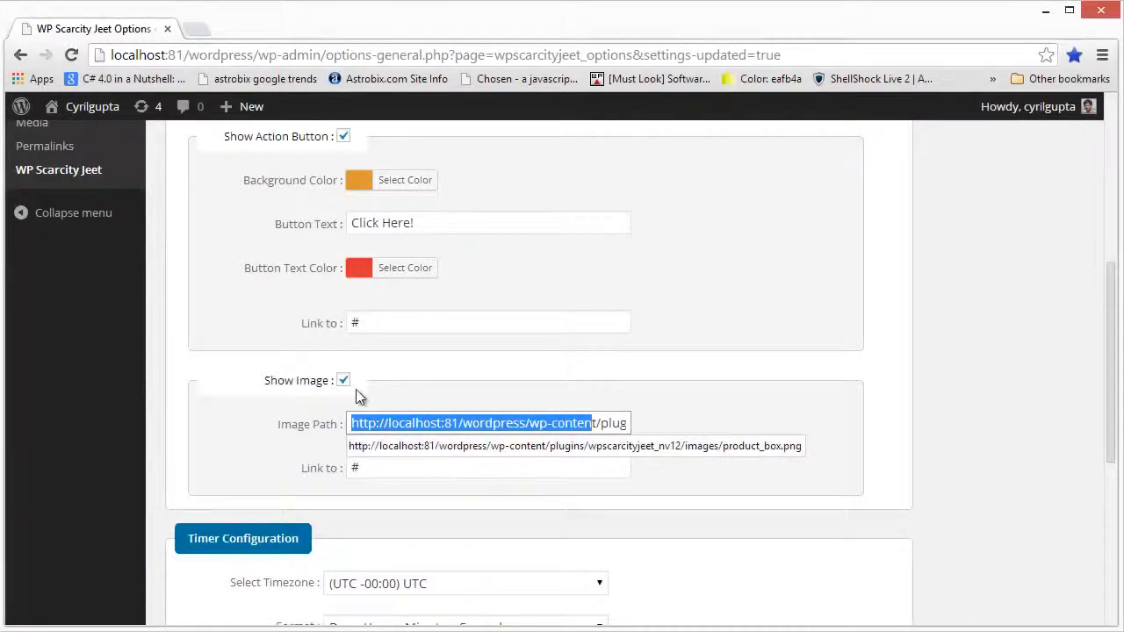
left_click(358, 397)
Turn off the bar's image, save the settings and reload the blog page to check it
left_click(343, 381)
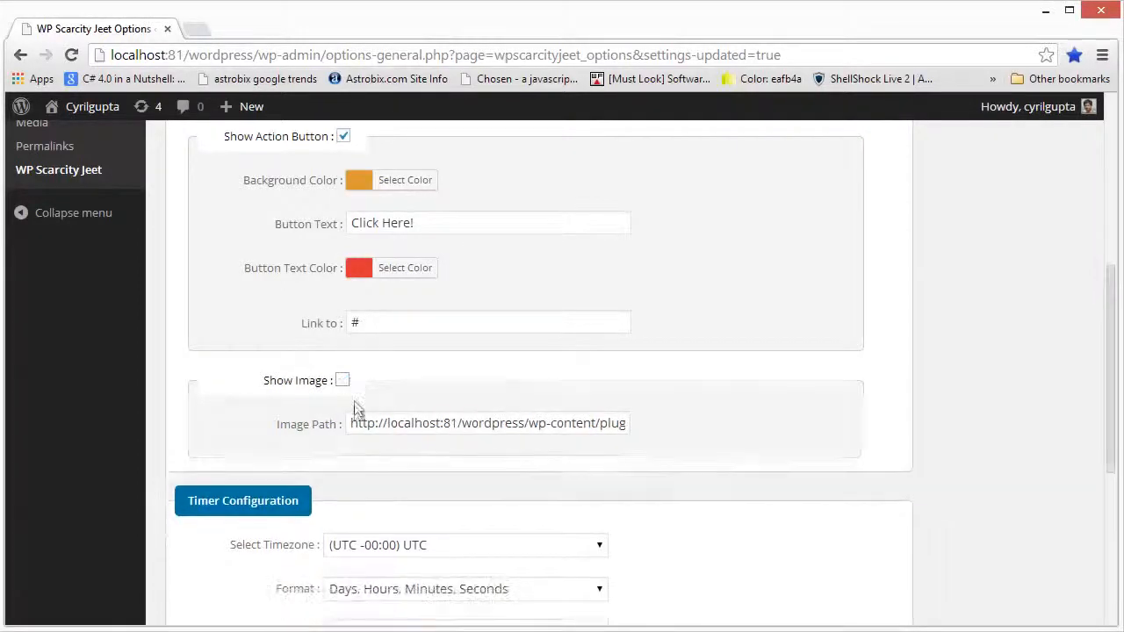
scroll(284, 494, "down", 4)
left_click(200, 536)
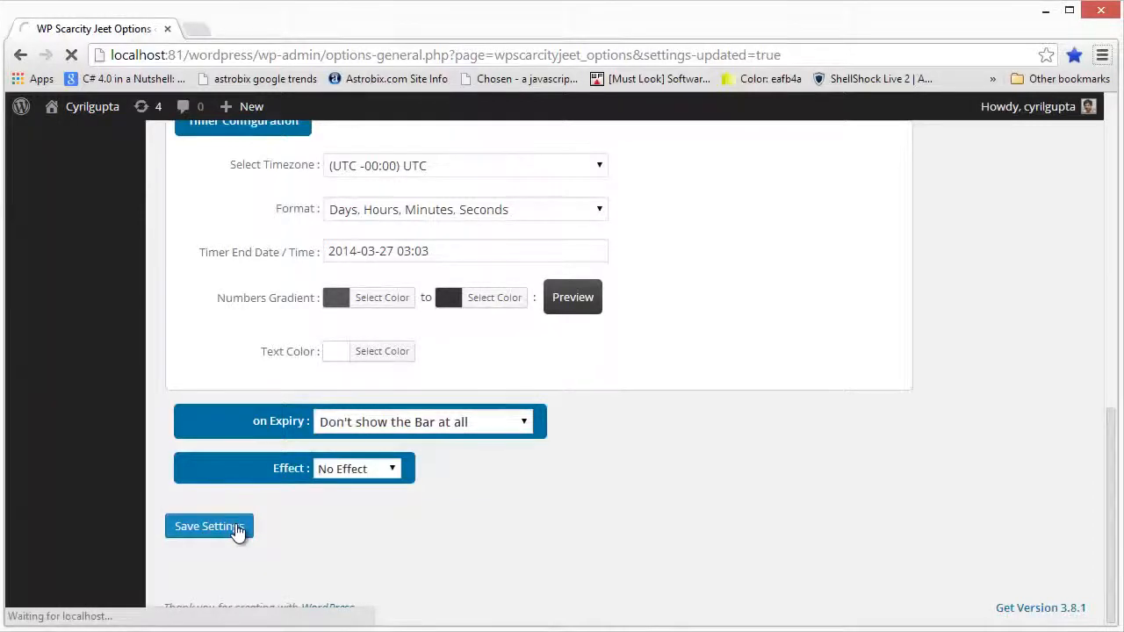
key("alt+Tab")
key("F5")
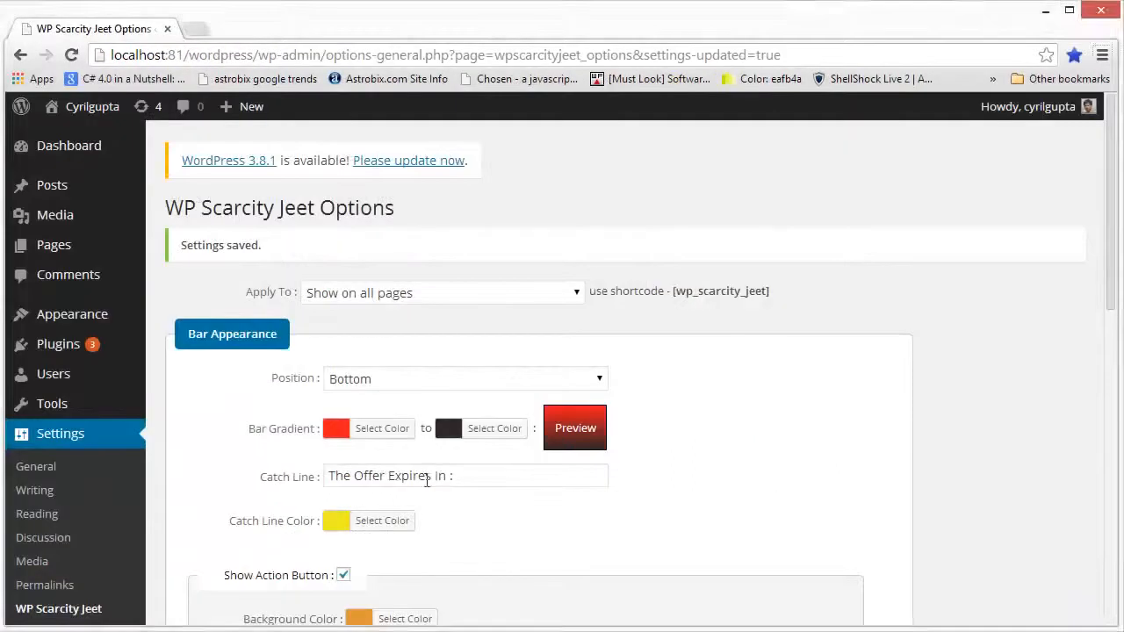
Turn the Show Image option back on in the bar appearance settings
scroll(396, 470, "down", 3)
scroll(329, 413, "down", 1)
left_click(343, 469)
Browse the available time zones in the timer configuration without choosing another one
scroll(360, 369, "down", 3)
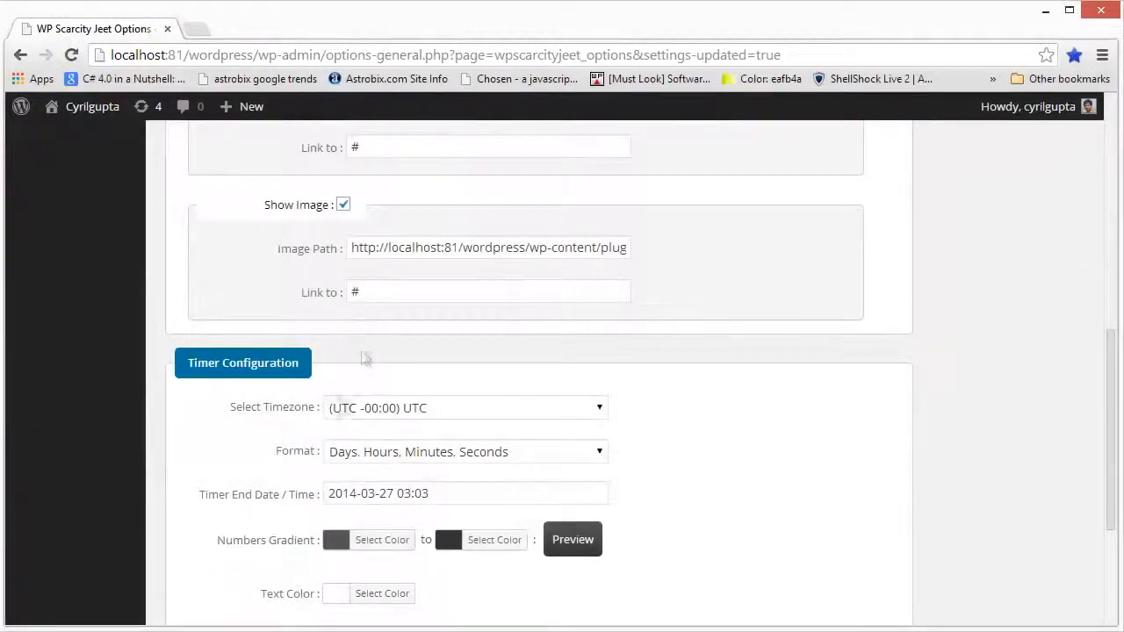
scroll(303, 443, "down", 2)
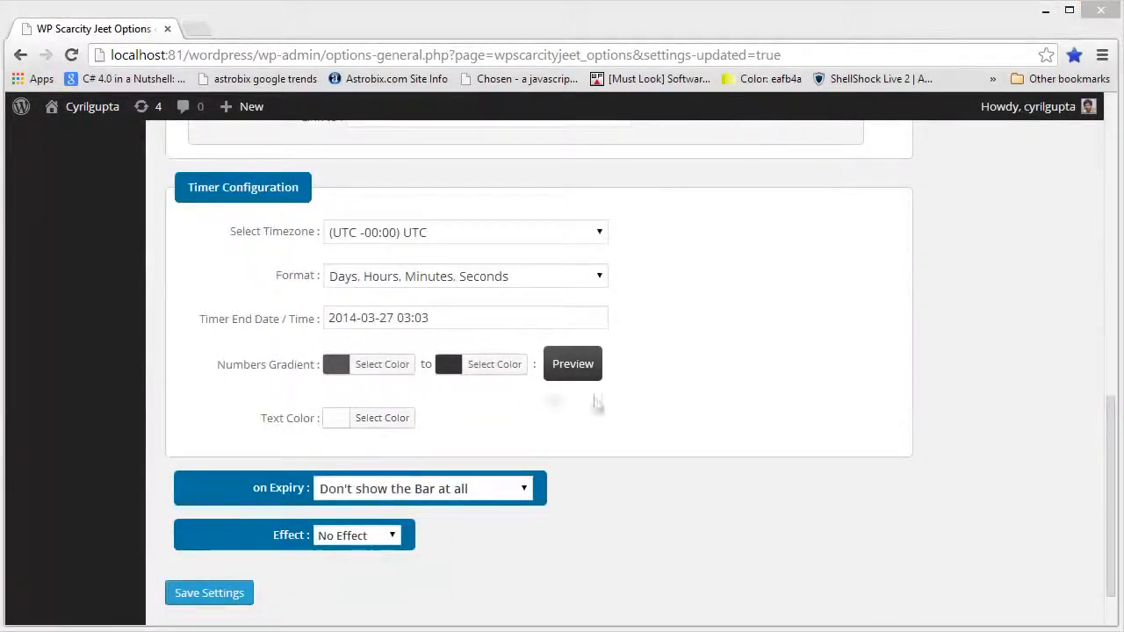
left_click(344, 235)
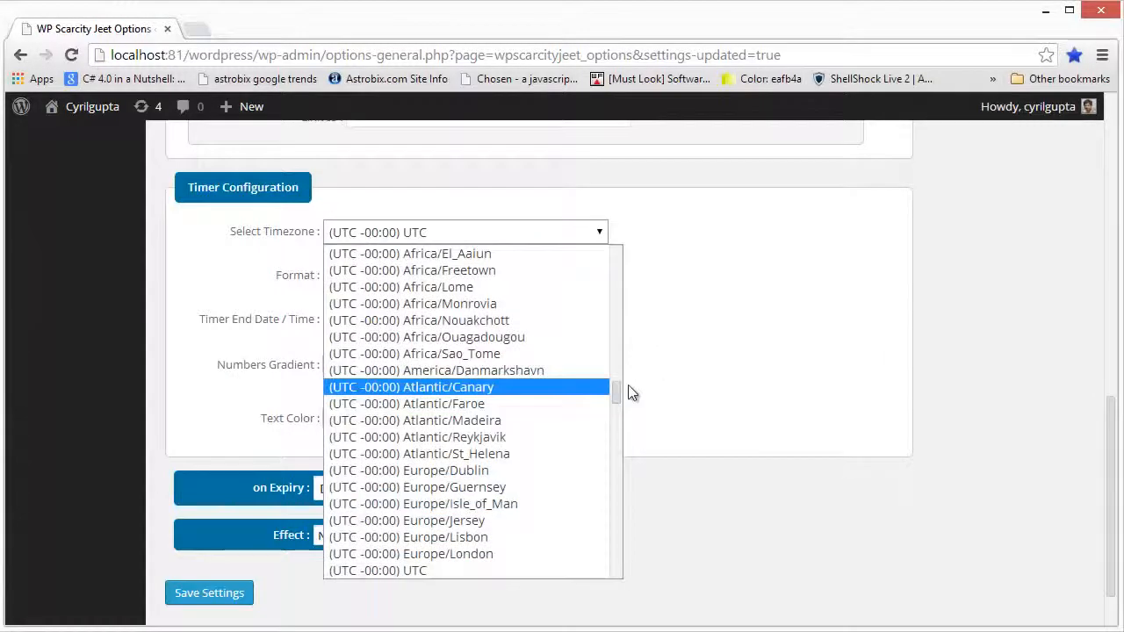
left_click_drag(615, 396, 659, 305)
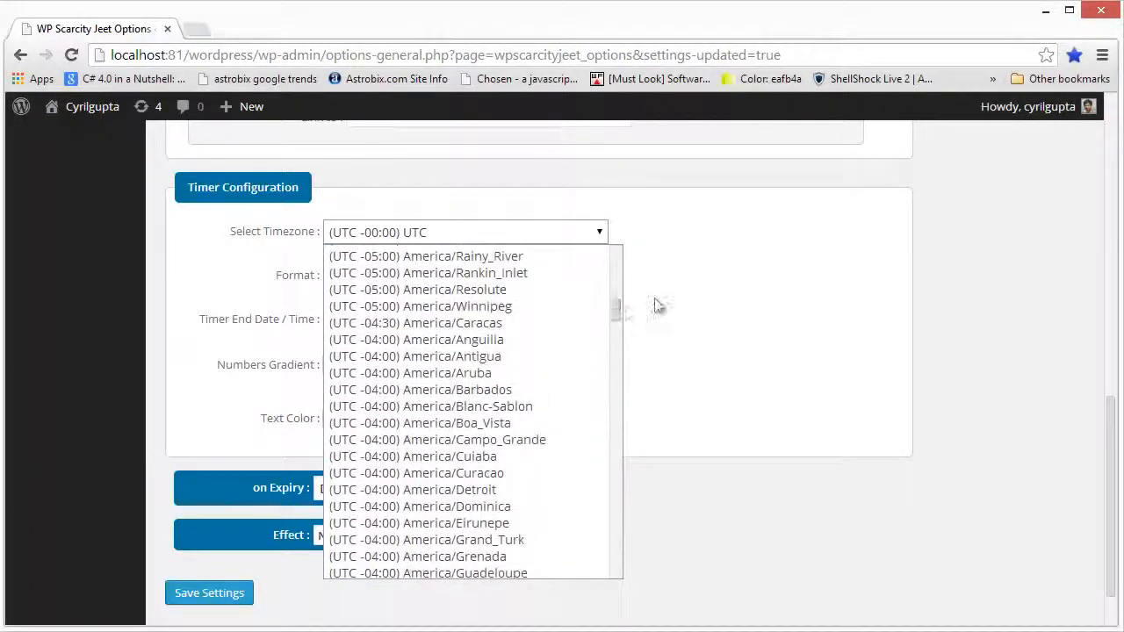
left_click(695, 281)
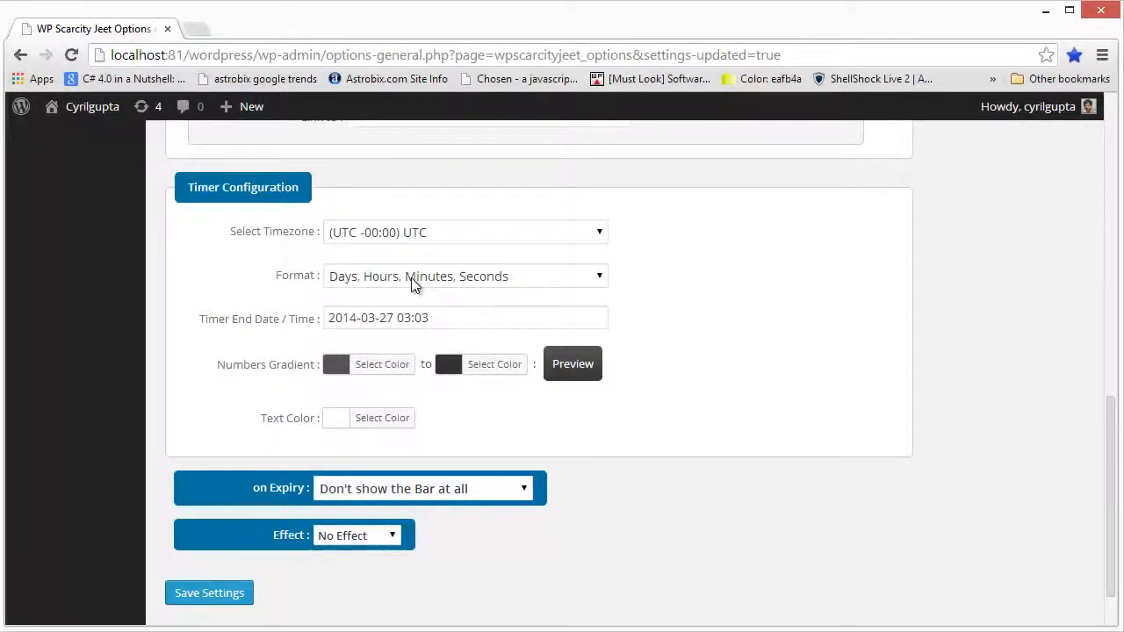
Set the countdown timer's format to Hours, Minutes, Seconds
left_click(457, 282)
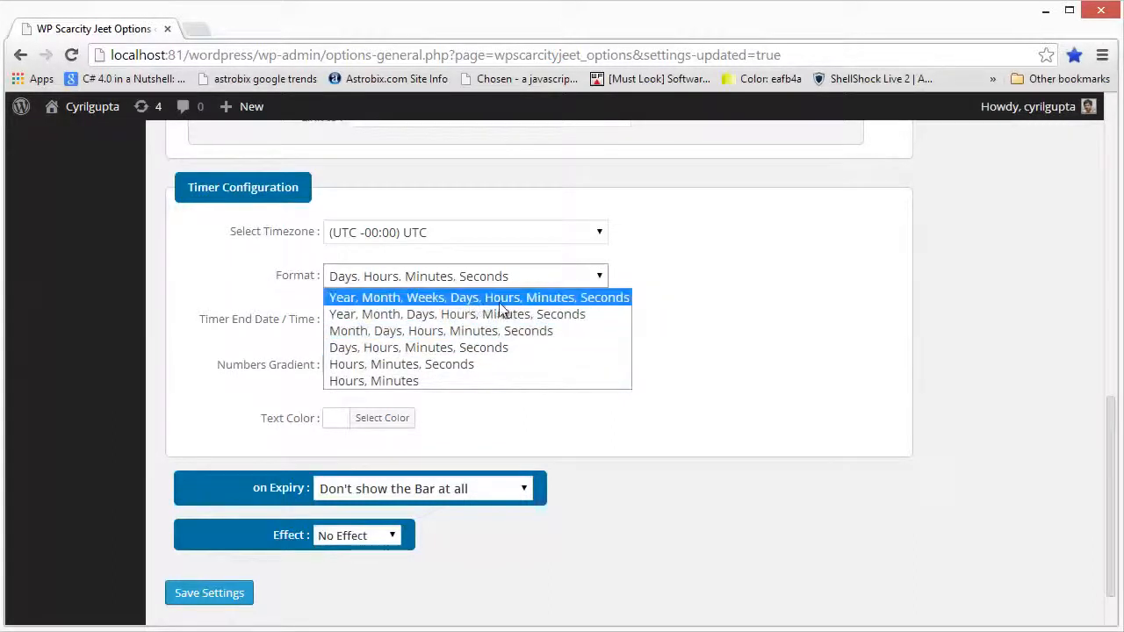
left_click(468, 364)
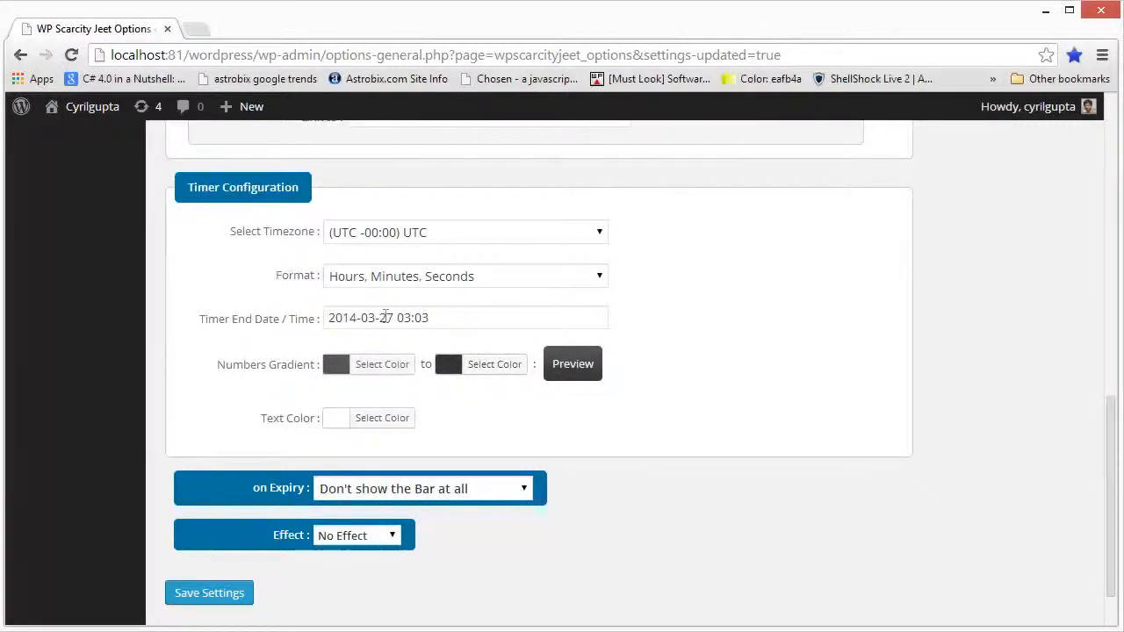
View the calendar and time choices for the timer's end date, leaving the date as it is
scroll(630, 442, "down", 1)
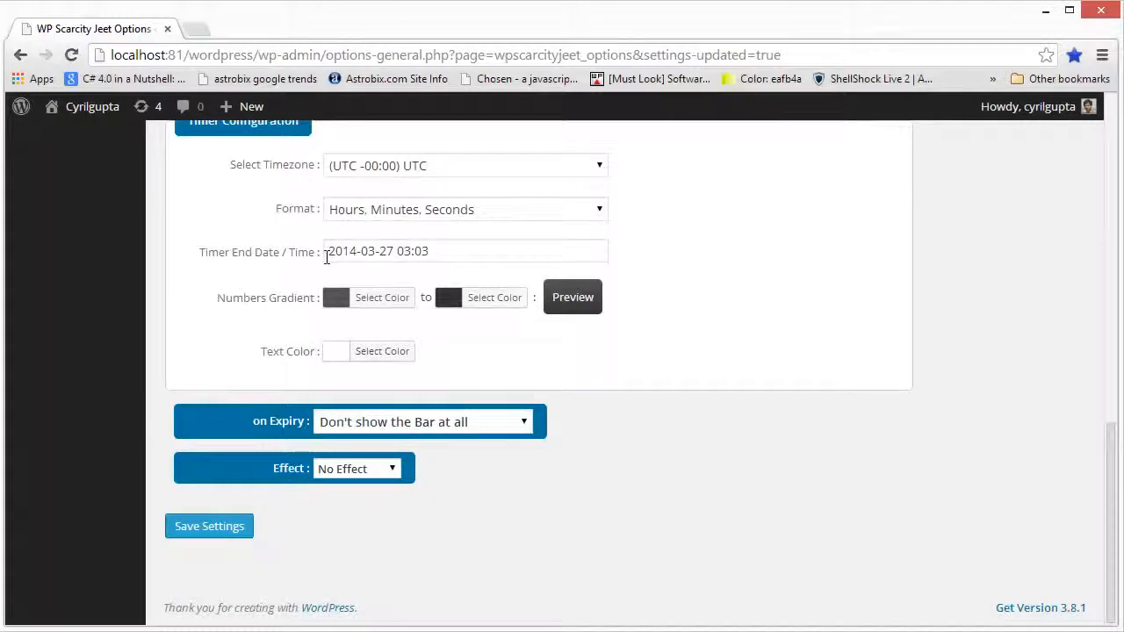
left_click(475, 257)
left_click(460, 253)
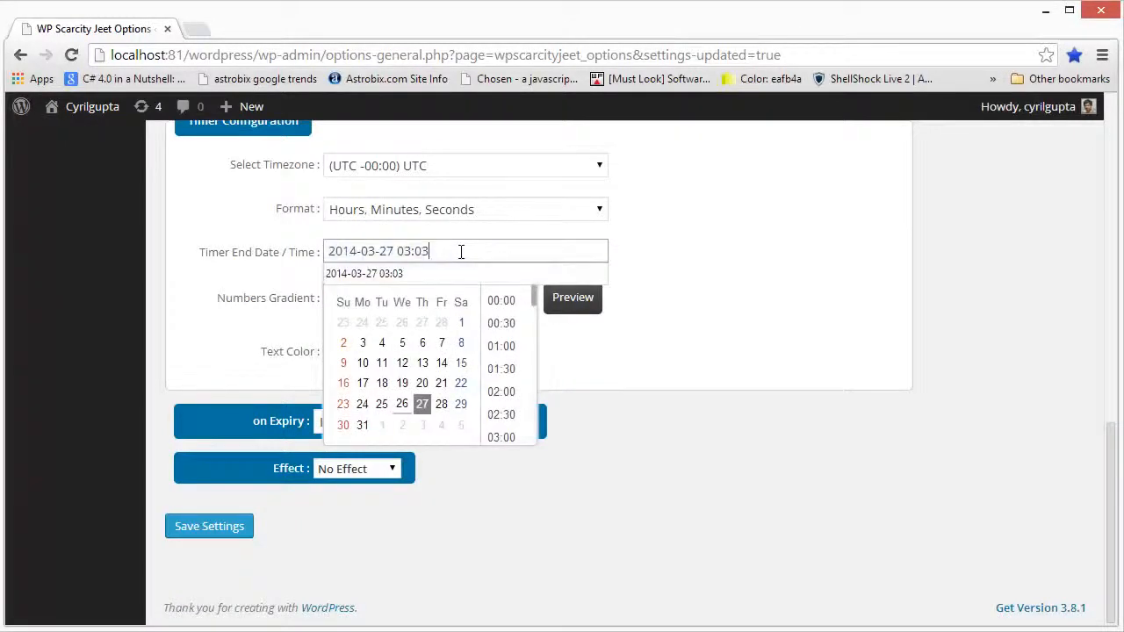
left_click(757, 291)
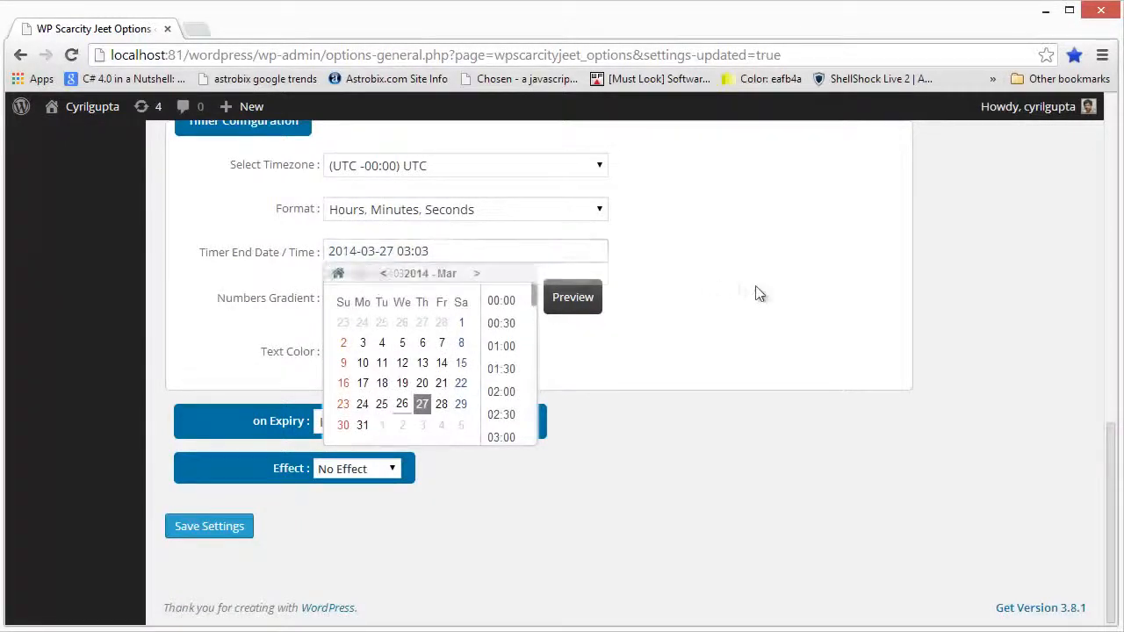
Save the settings and reload the blog page to check the countdown's new time format
left_click(269, 523)
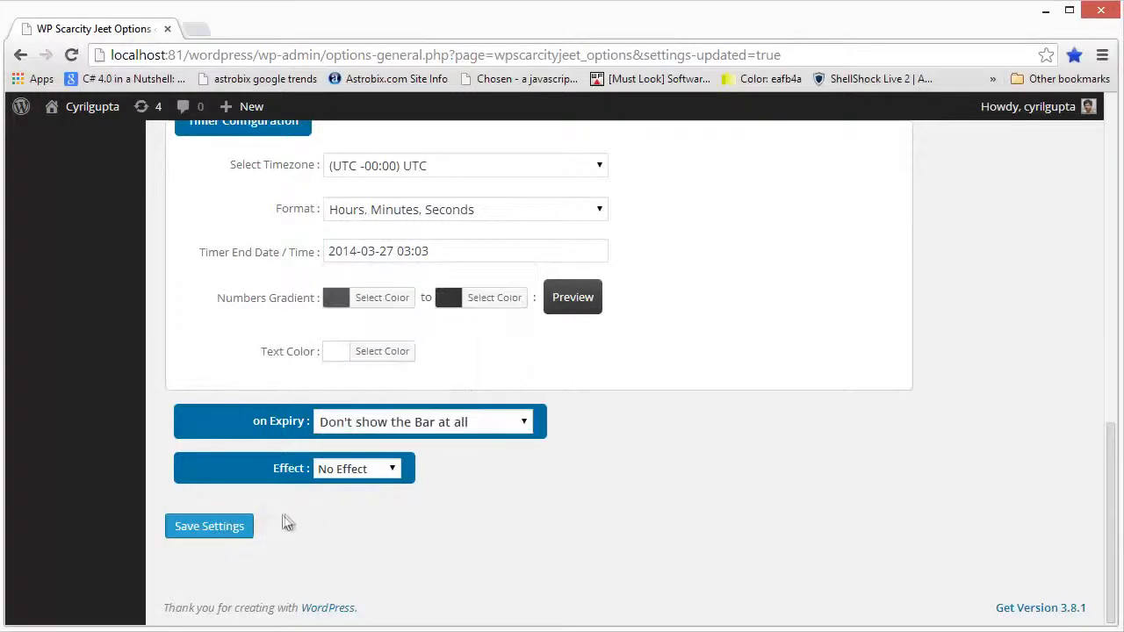
left_click(232, 528)
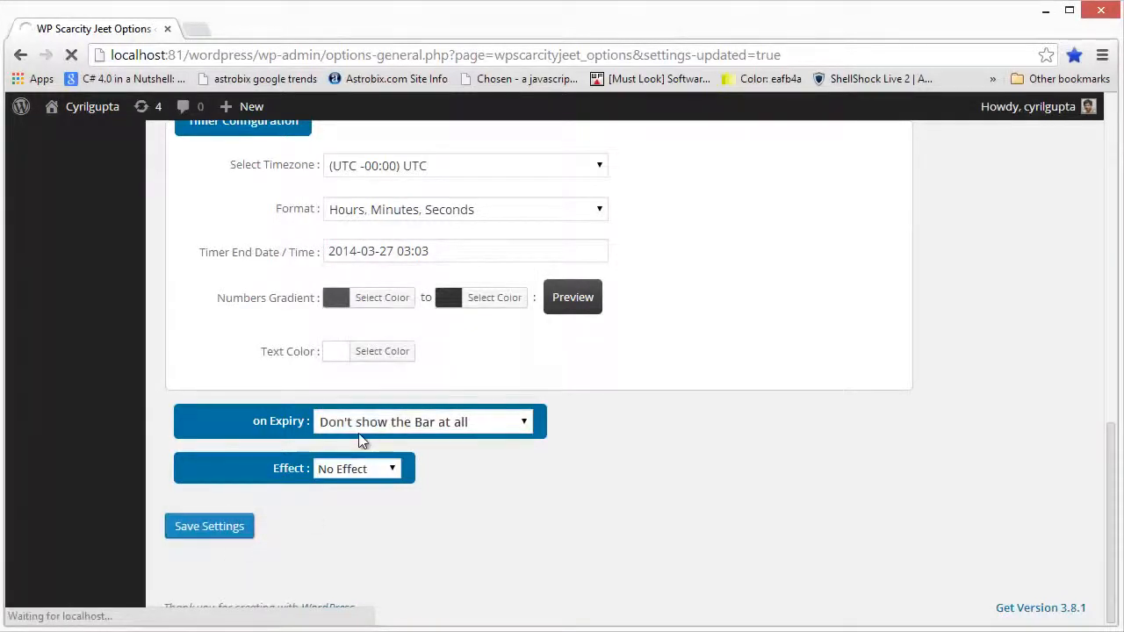
key("alt+Tab")
key("F5")
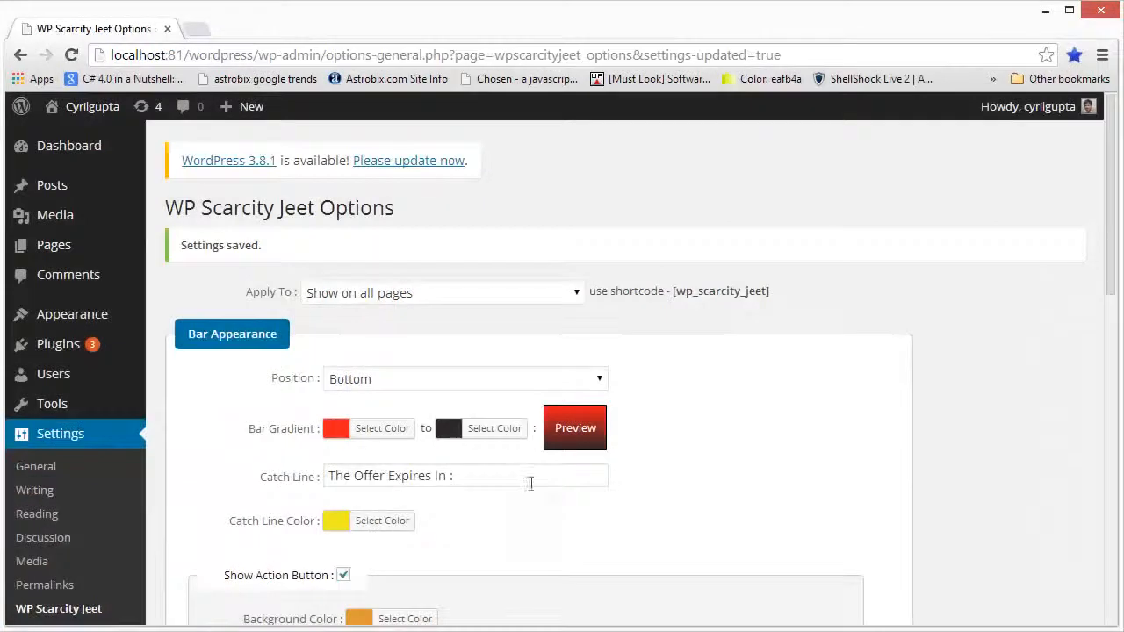
scroll(486, 472, "down", 7)
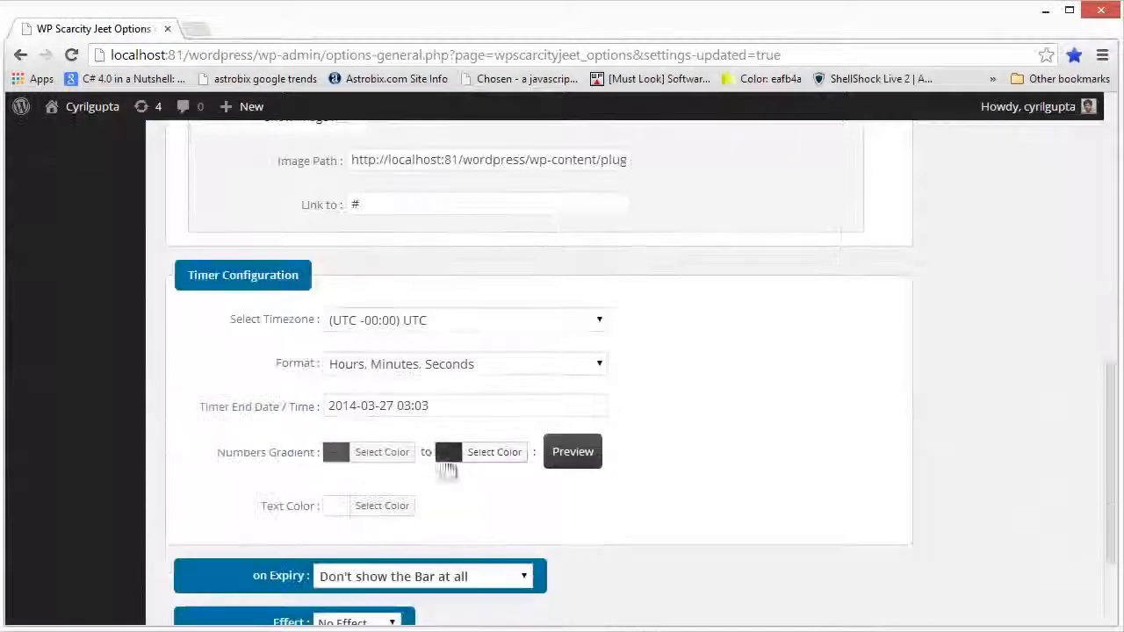
key("alt+Tab")
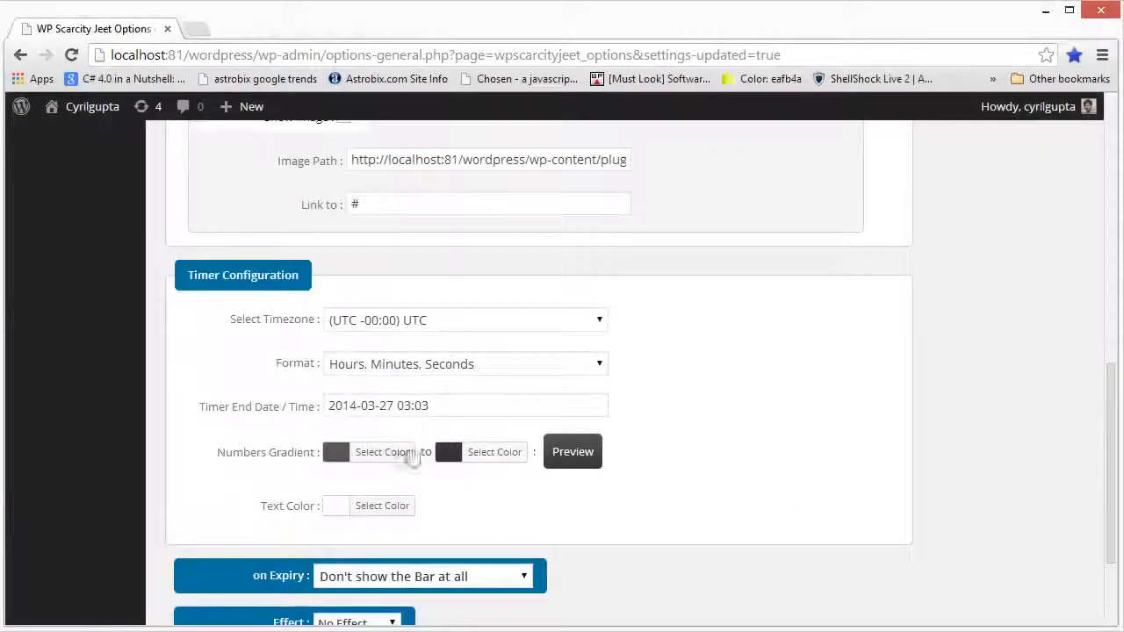
Change the first color of the timer's numbers gradient to a bright orange
left_click(352, 457)
scroll(568, 541, "down", 2)
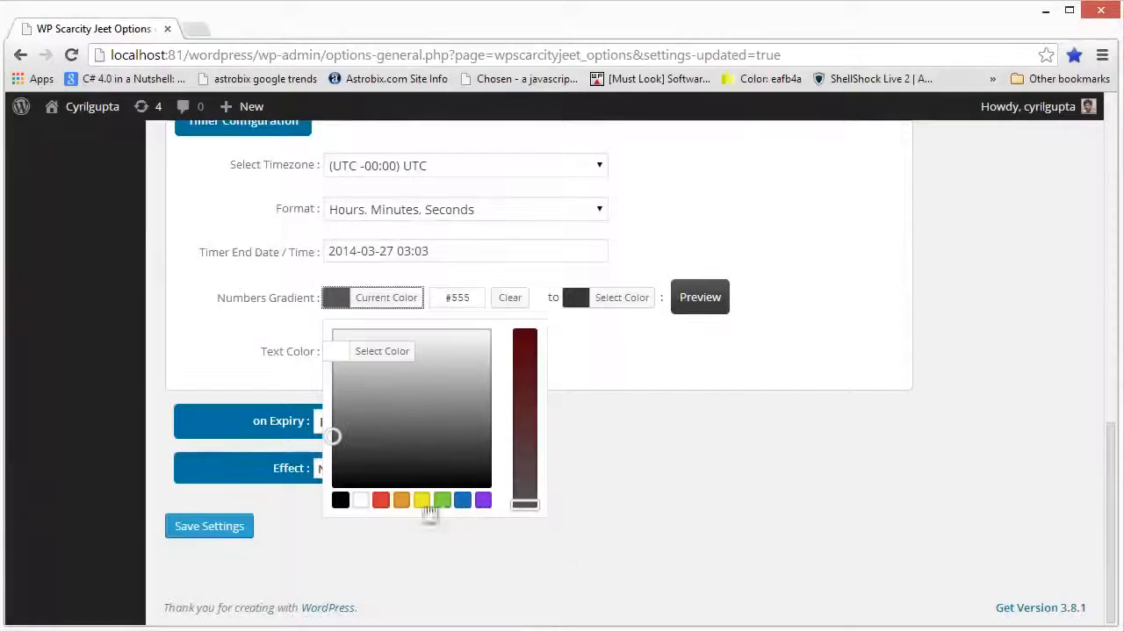
left_click_drag(524, 408, 525, 365)
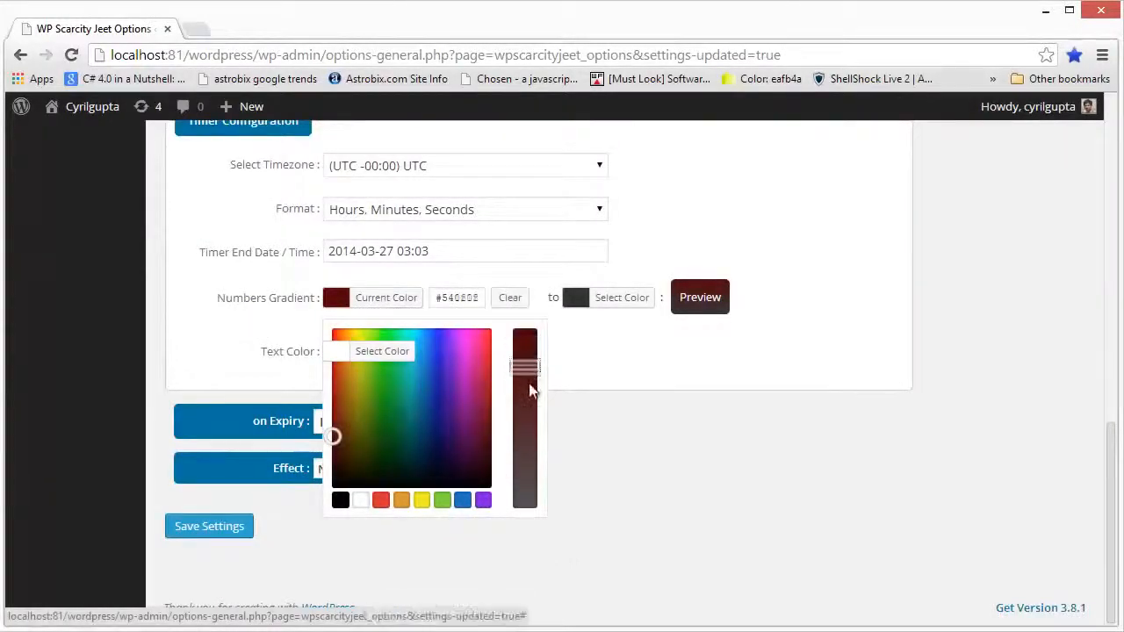
left_click_drag(372, 417, 351, 352)
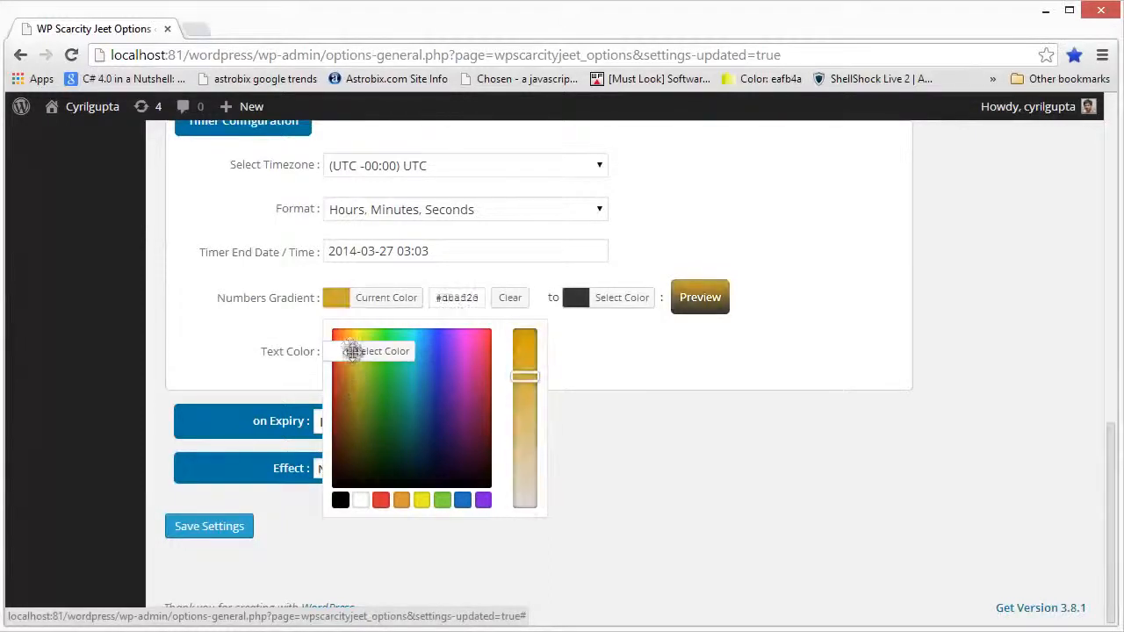
left_click_drag(525, 377, 521, 339)
left_click(570, 346)
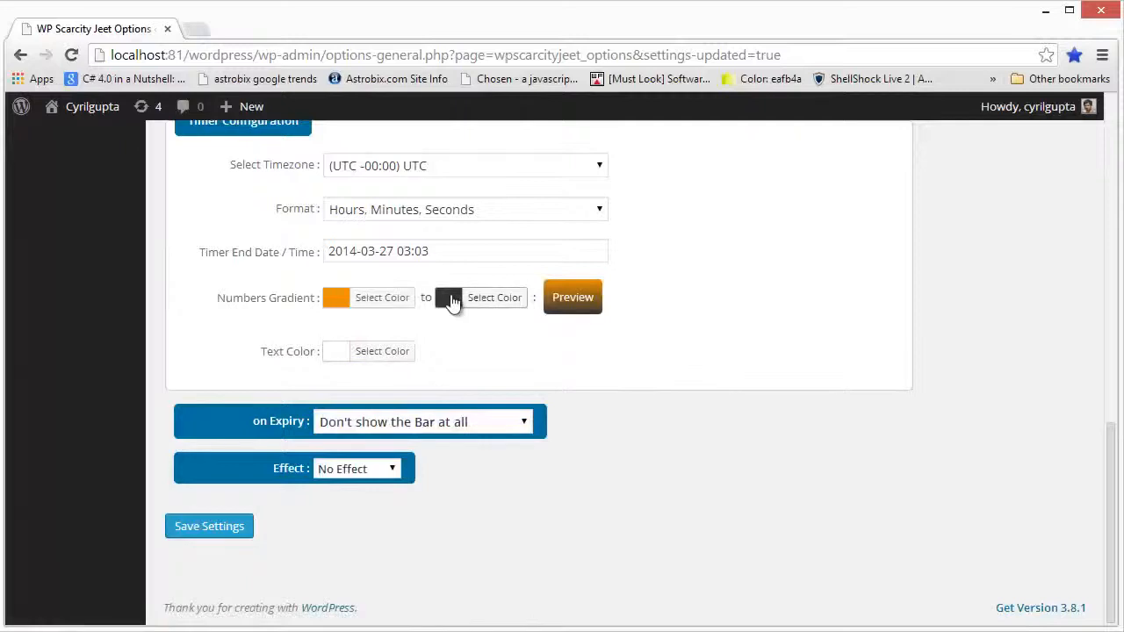
Change the second color of the timer's numbers gradient to a dark red
left_click(453, 302)
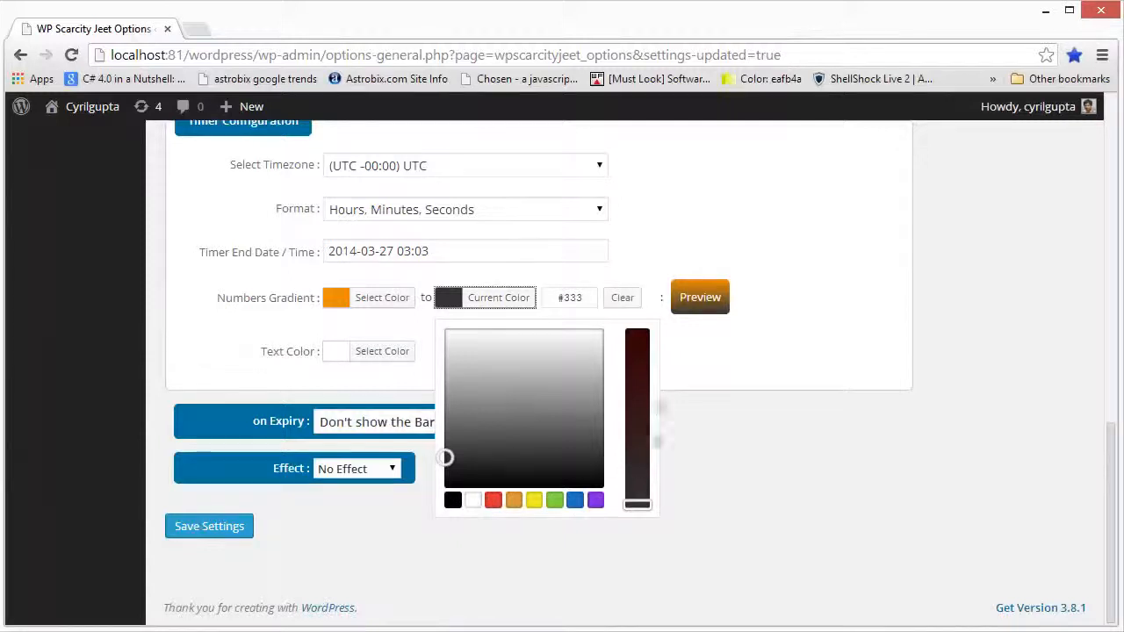
left_click_drag(645, 372, 641, 330)
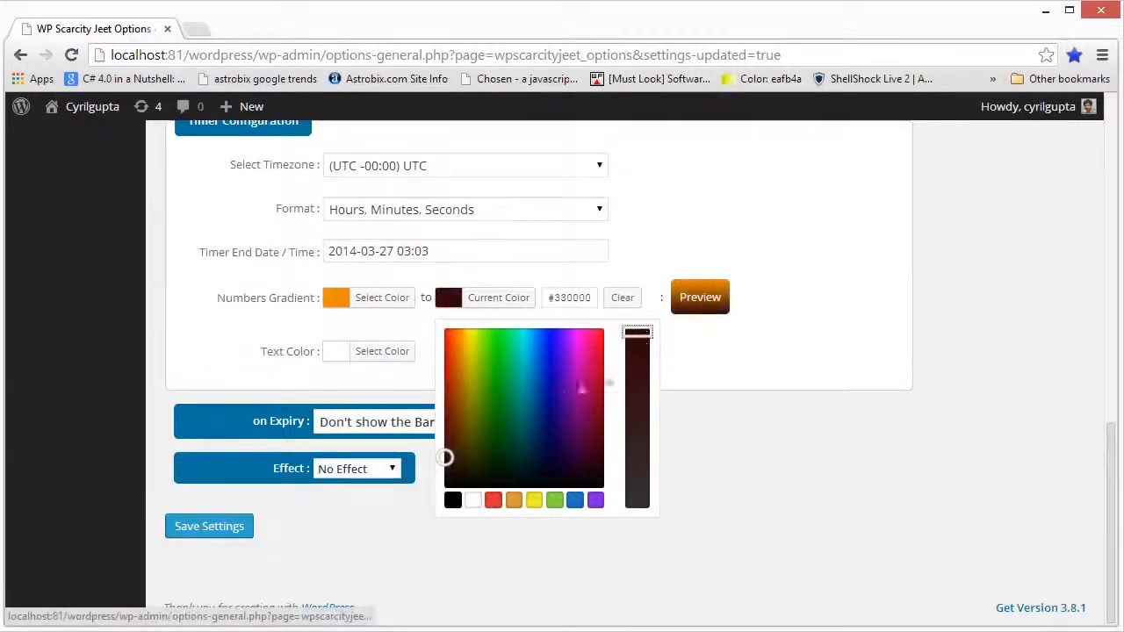
left_click_drag(446, 457, 445, 432)
left_click(286, 577)
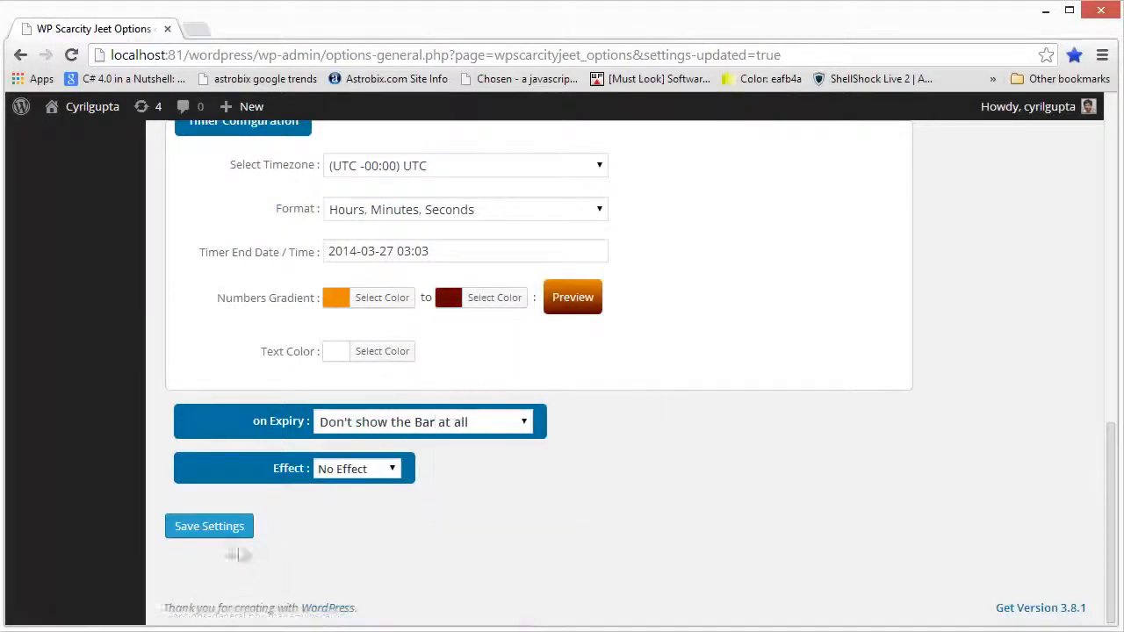
Save the settings and reload the blog page to check the numbers gradient on the countdown bar
left_click(215, 531)
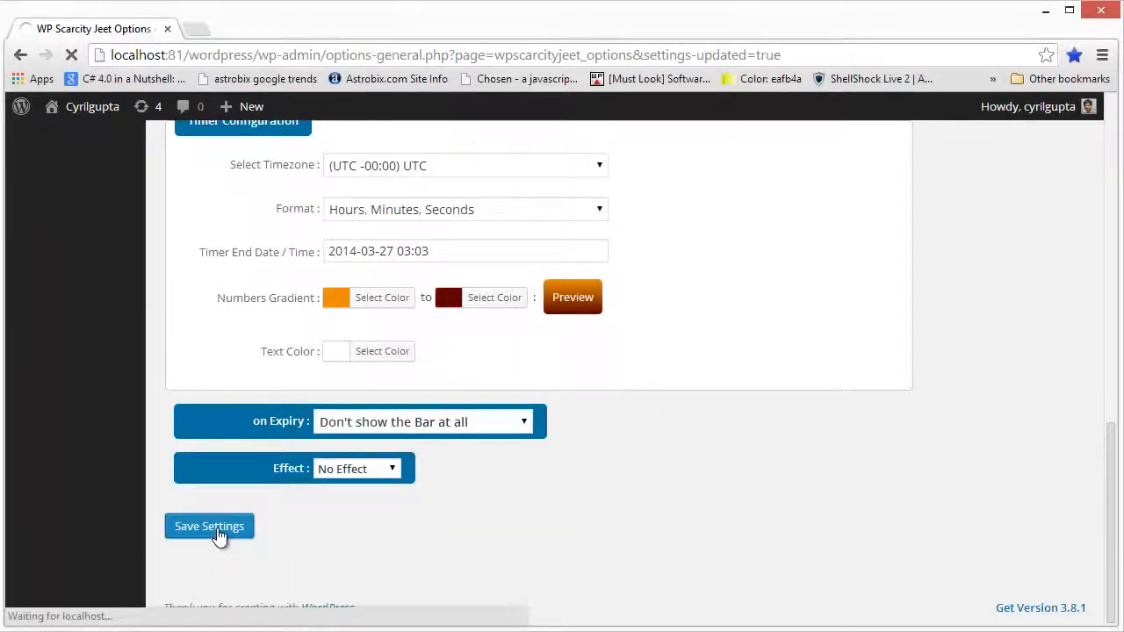
key("alt+Tab")
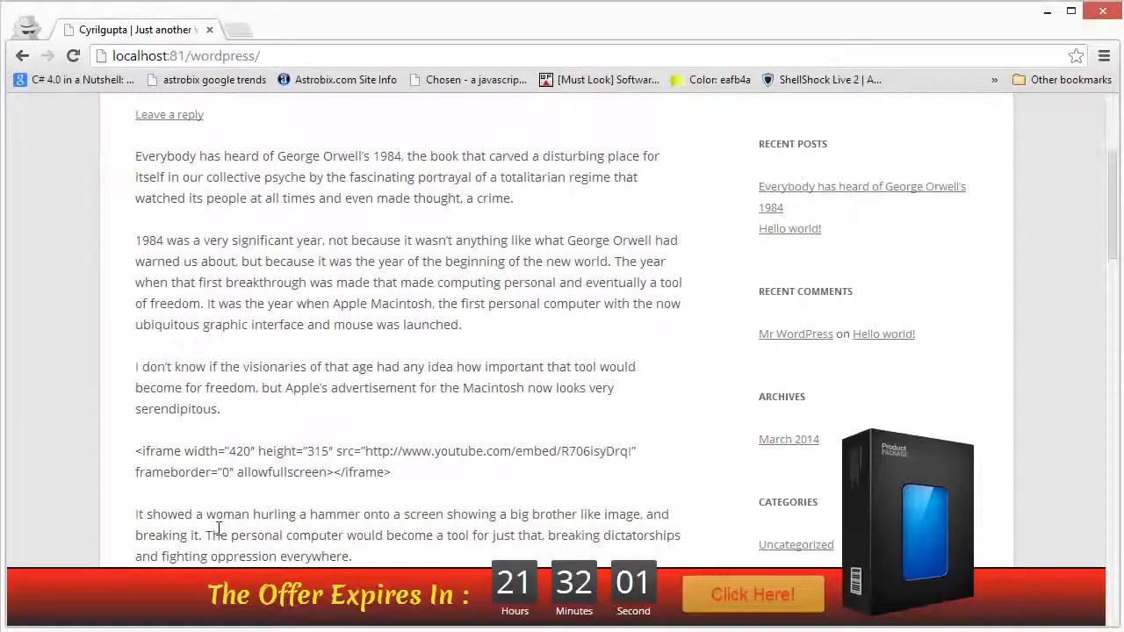
key("F5")
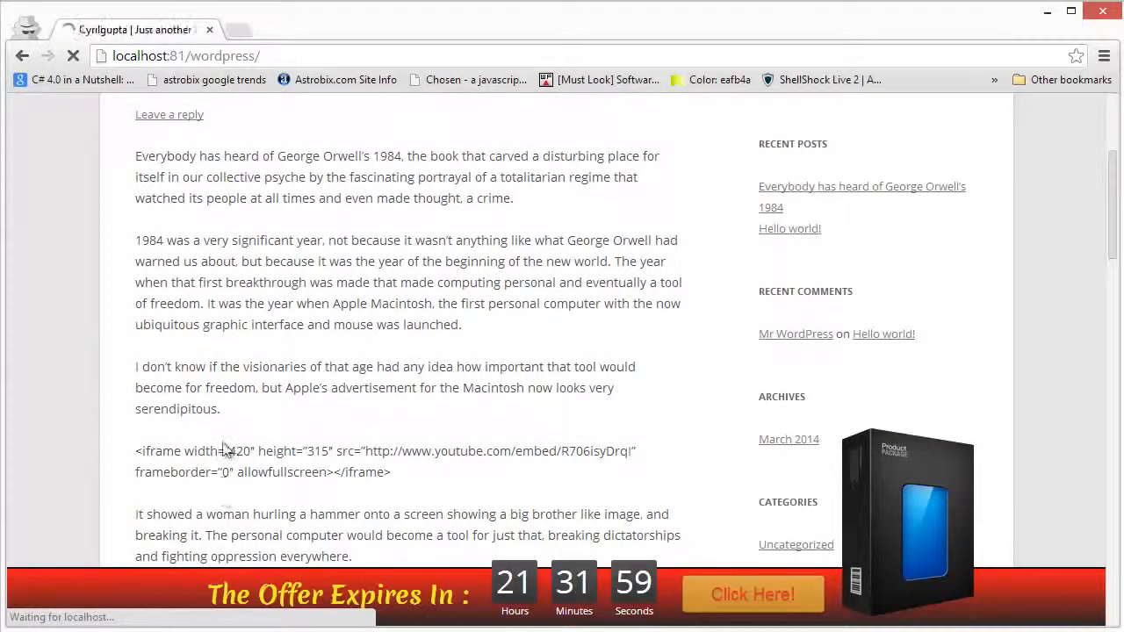
scroll(248, 463, "down", 1)
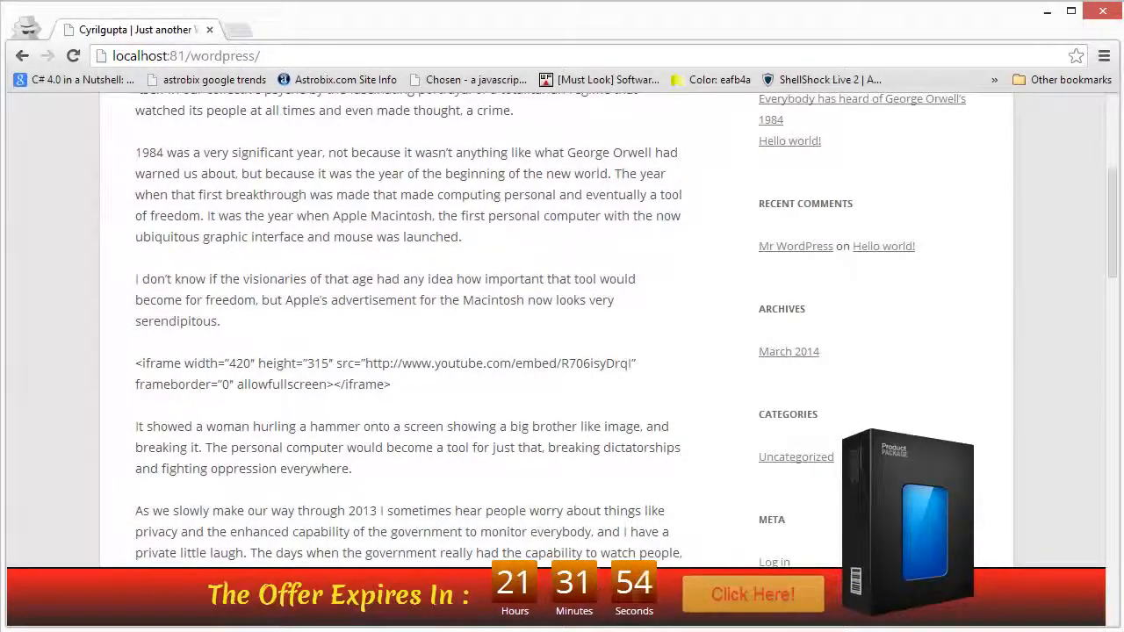
Set the timer's text color to yellow (#eeee22) in the plugin options
key("alt+Tab")
scroll(617, 520, "down", 5)
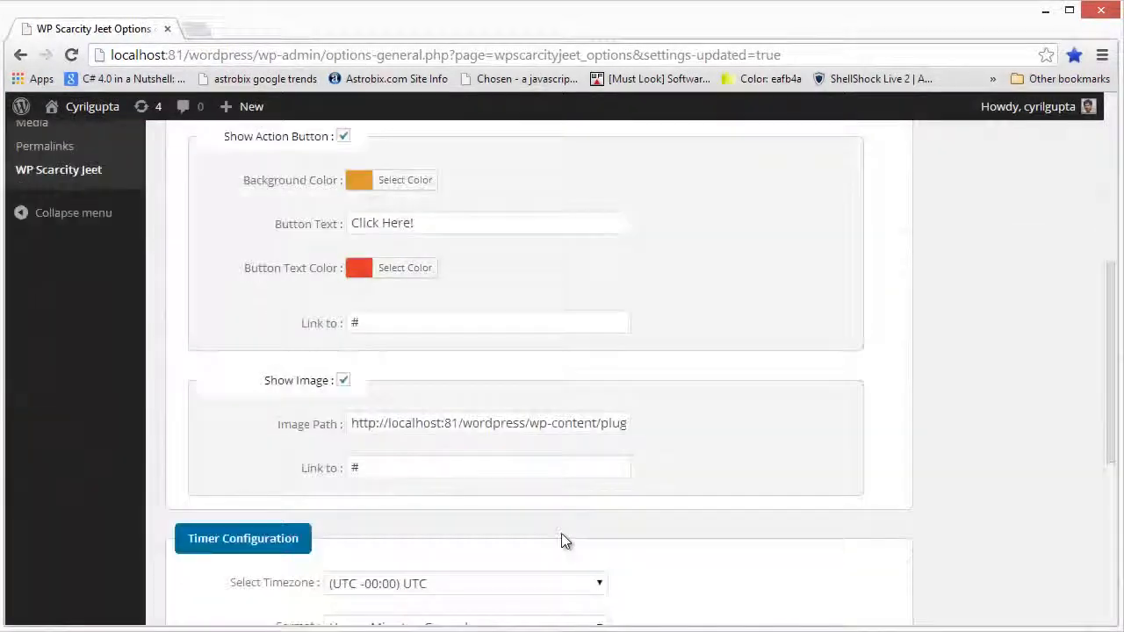
scroll(561, 533, "down", 4)
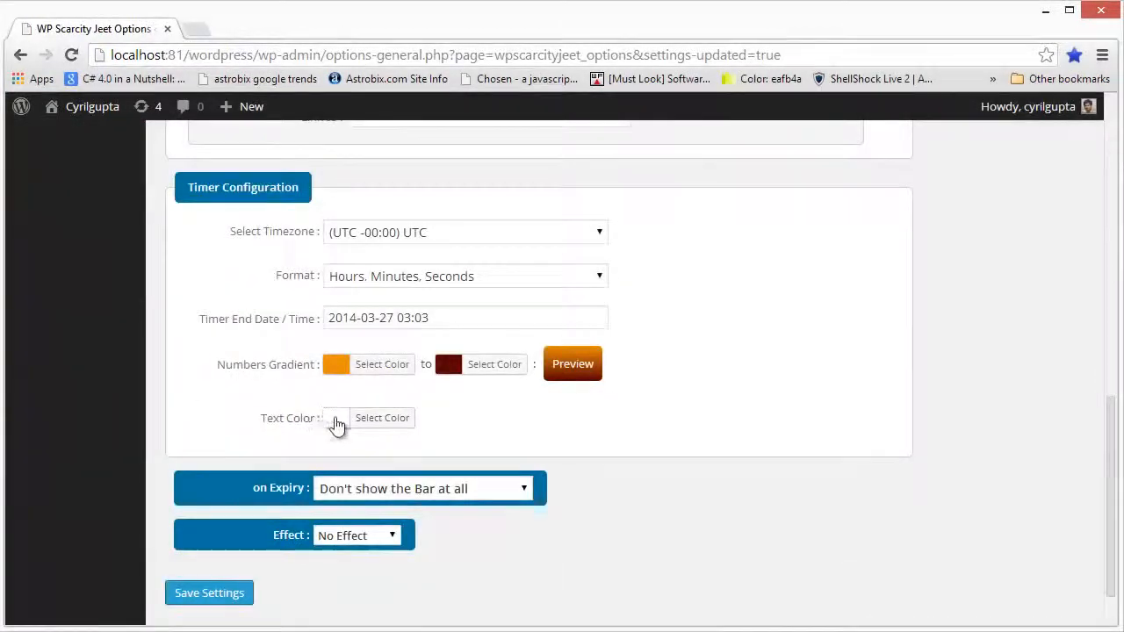
left_click(338, 425)
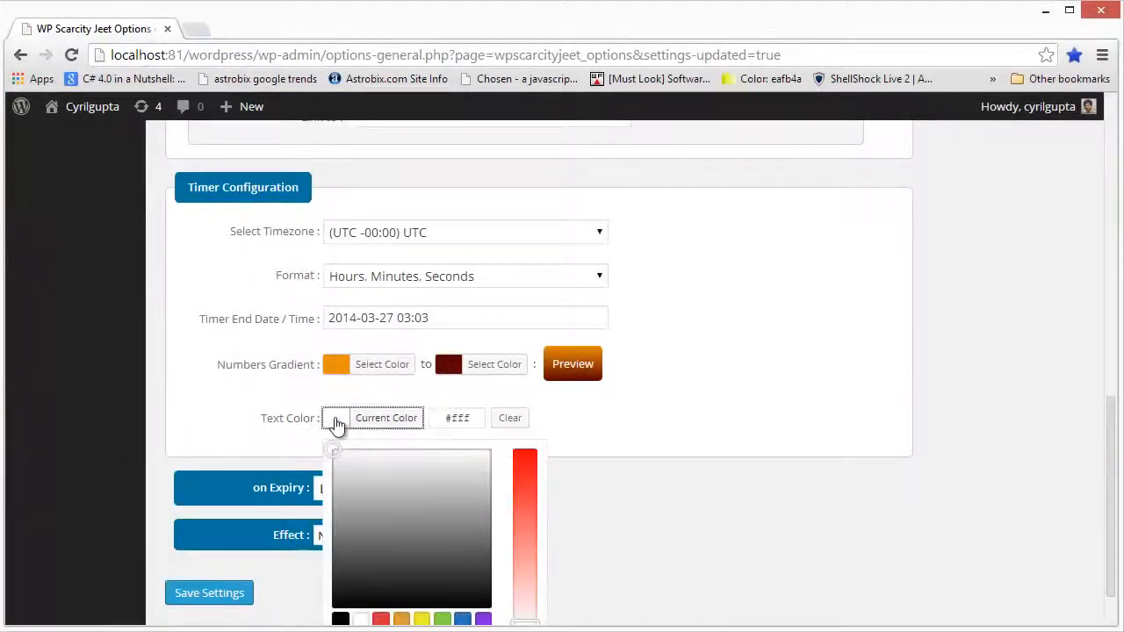
left_click(424, 620)
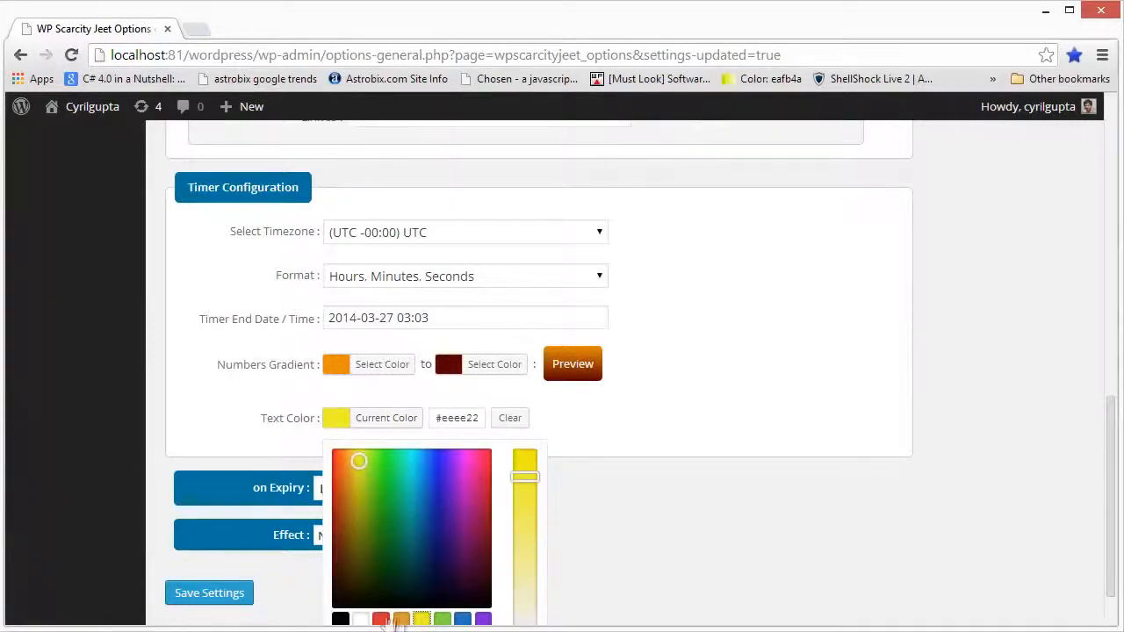
Save the settings and reload the blog page to check the timer's text color
left_click(241, 593)
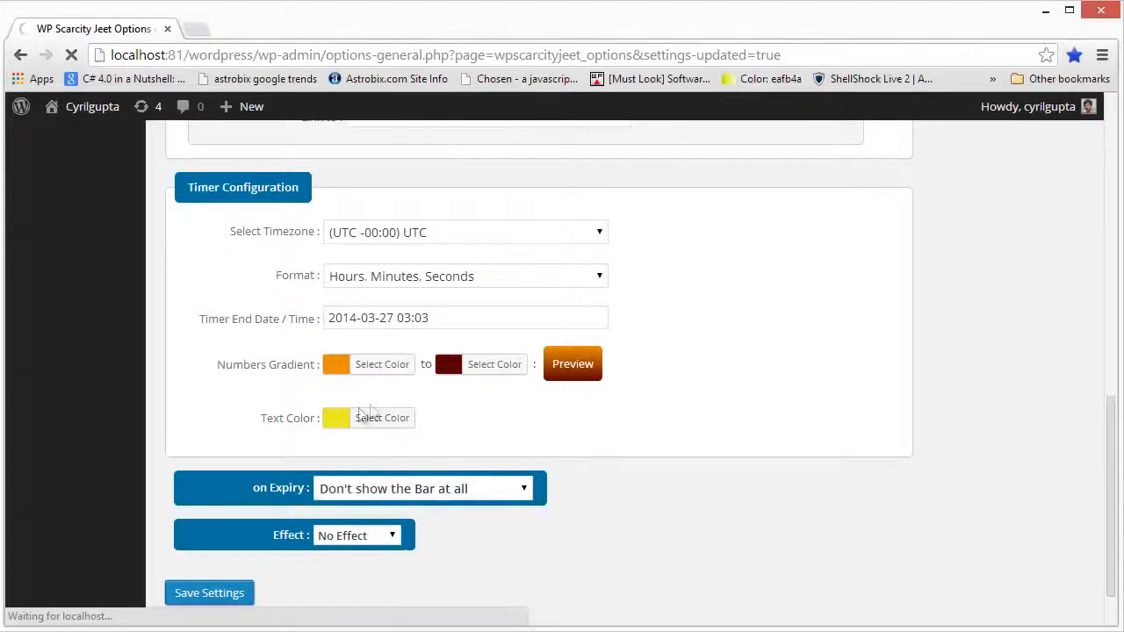
key("alt+Tab")
key("F5")
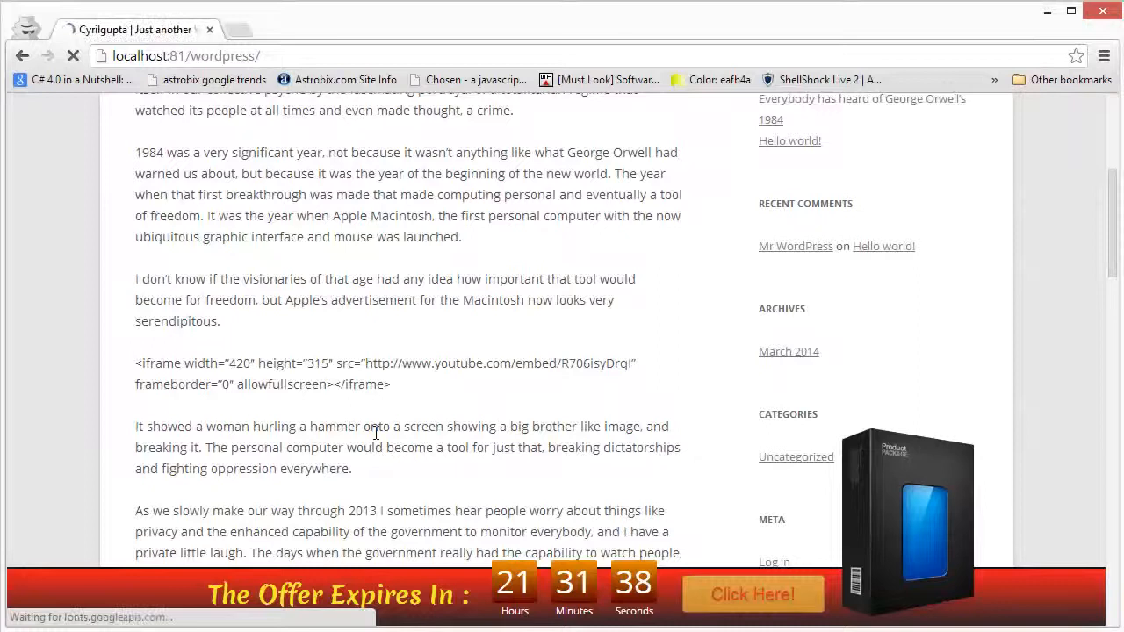
Set the bar's on-expiry action to Redirect to URL in the plugin options
key("alt+Tab")
scroll(361, 463, "down", 10)
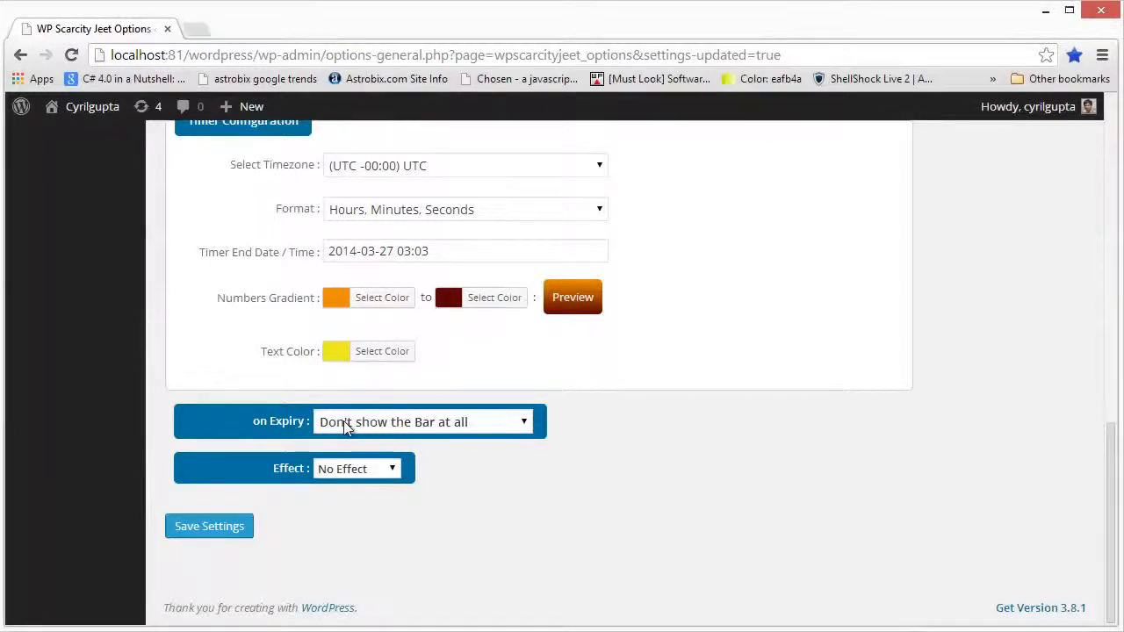
left_click(343, 421)
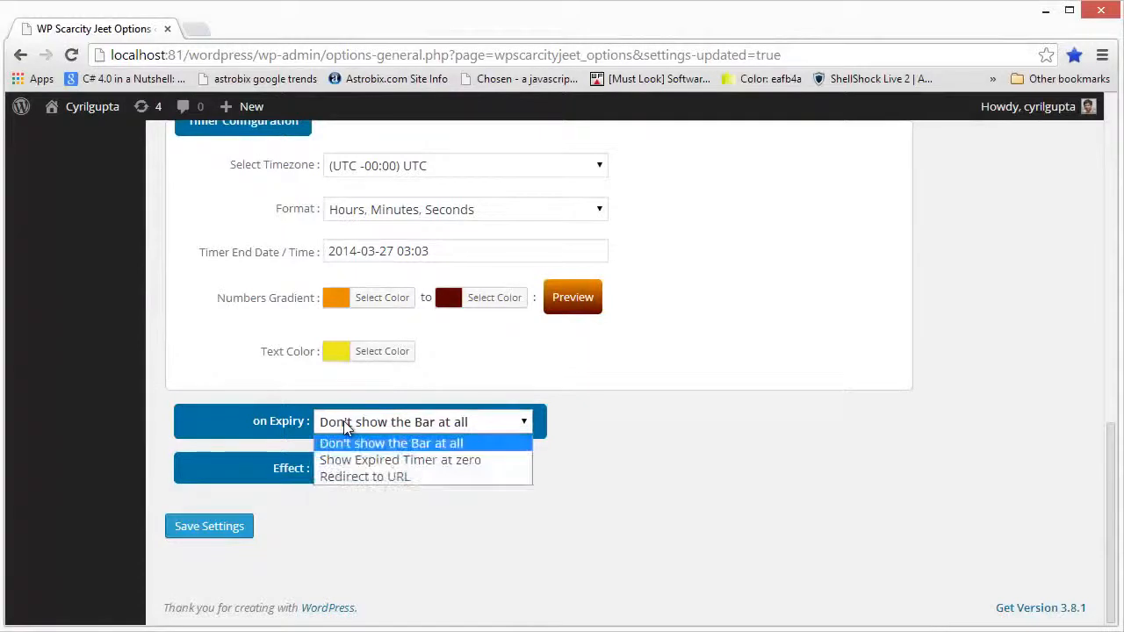
left_click(385, 478)
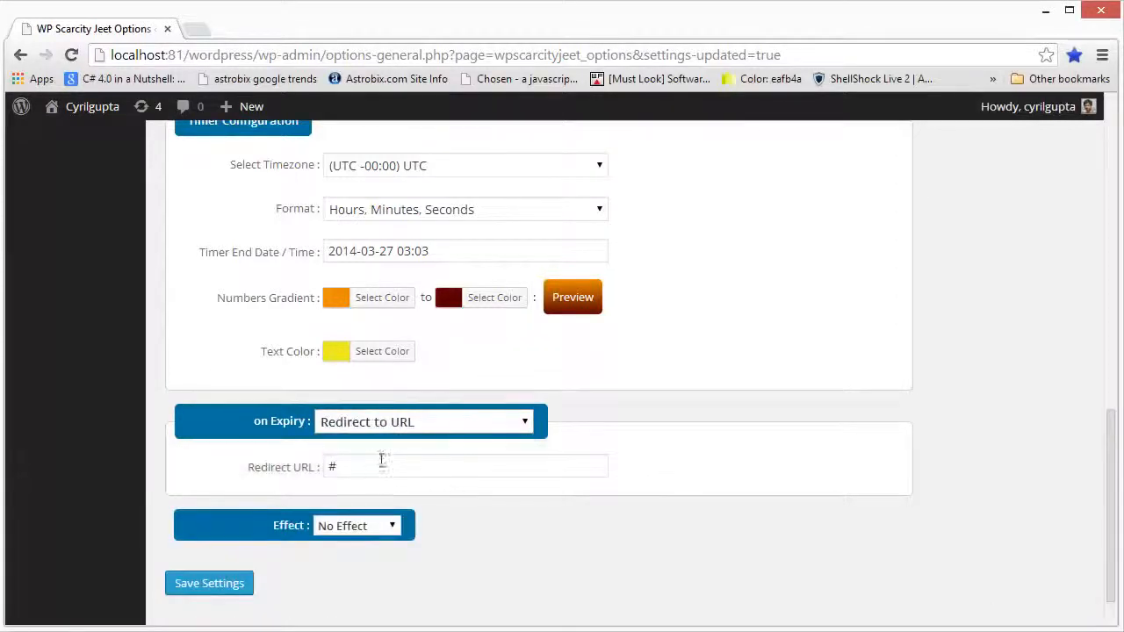
Set the bar's on-expiry action to Don't show the Bar at all and save the settings
double_click(374, 471)
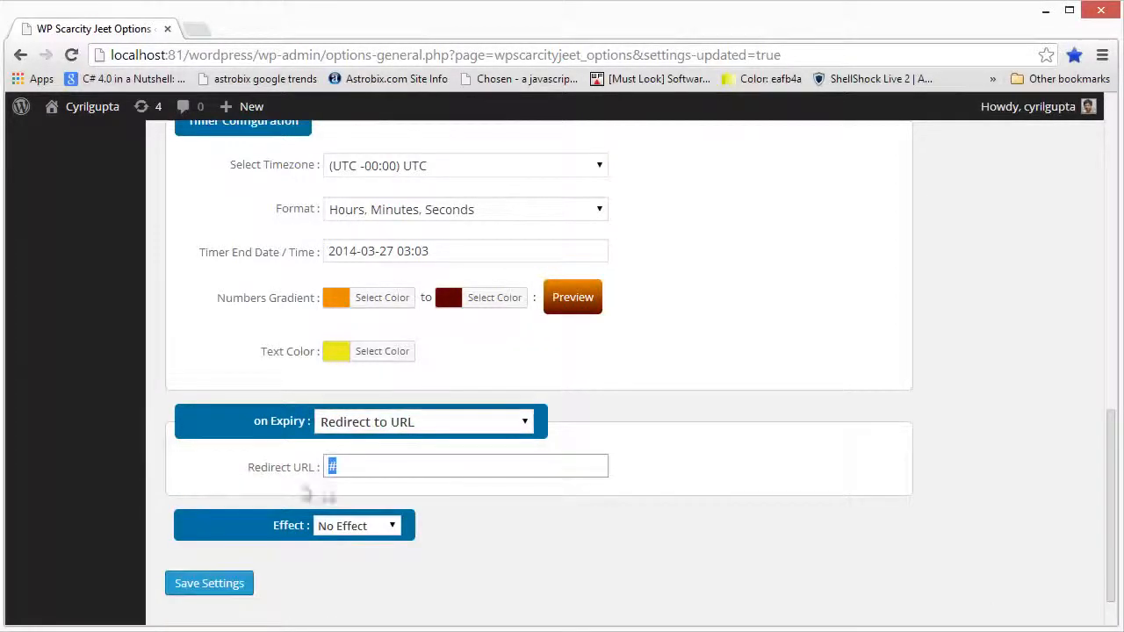
left_click(442, 425)
left_click(396, 443)
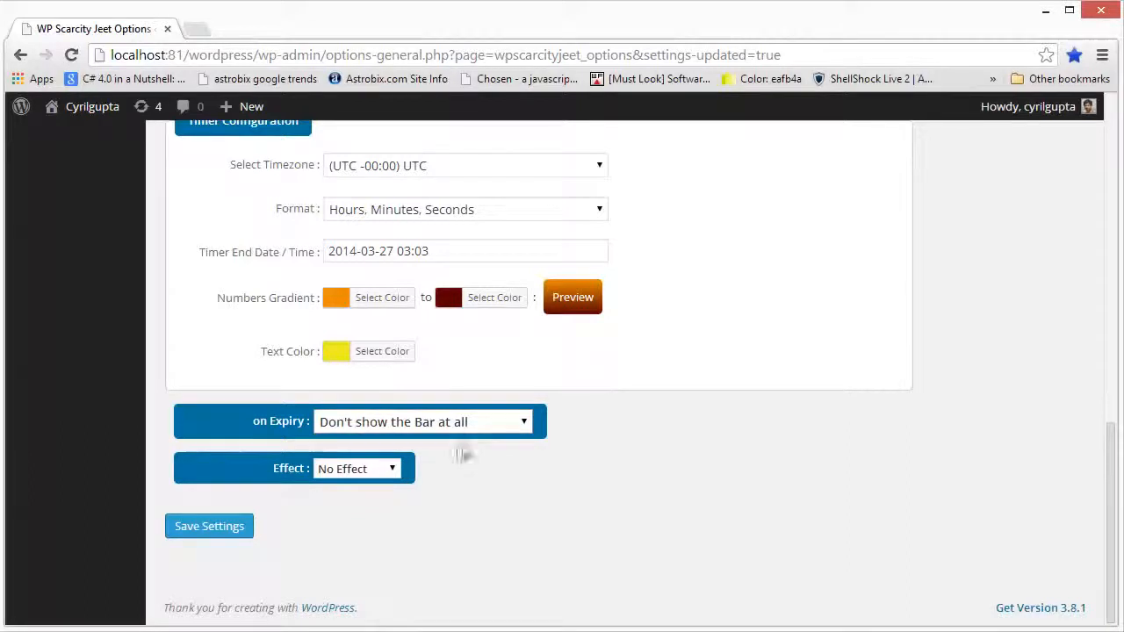
left_click(203, 532)
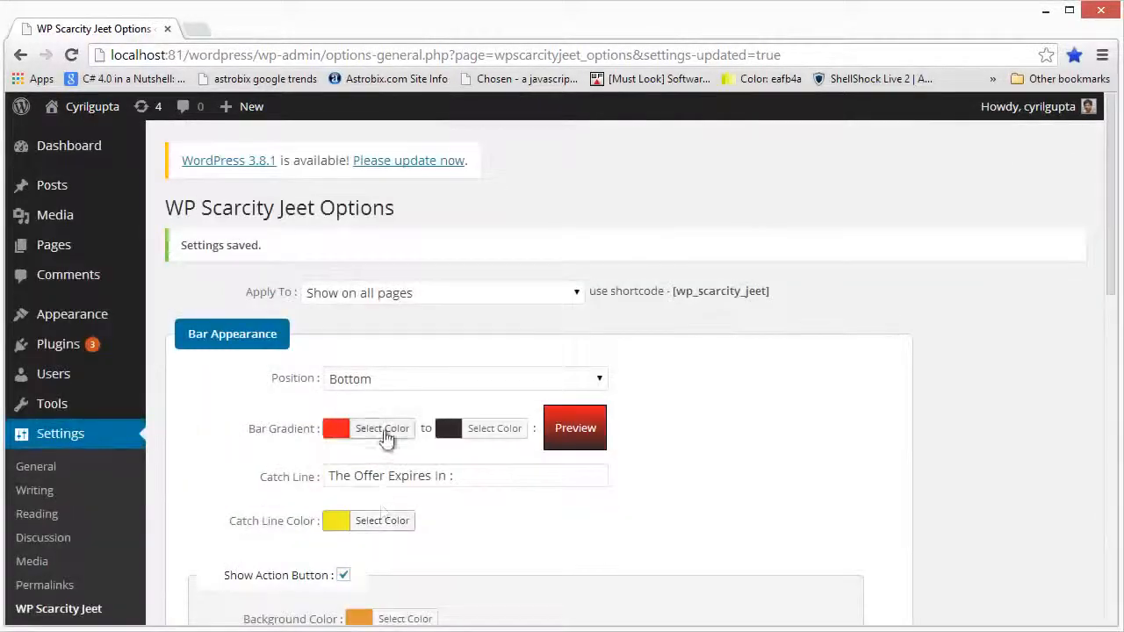
Change the first color of the bar gradient to dark blue
left_click(384, 436)
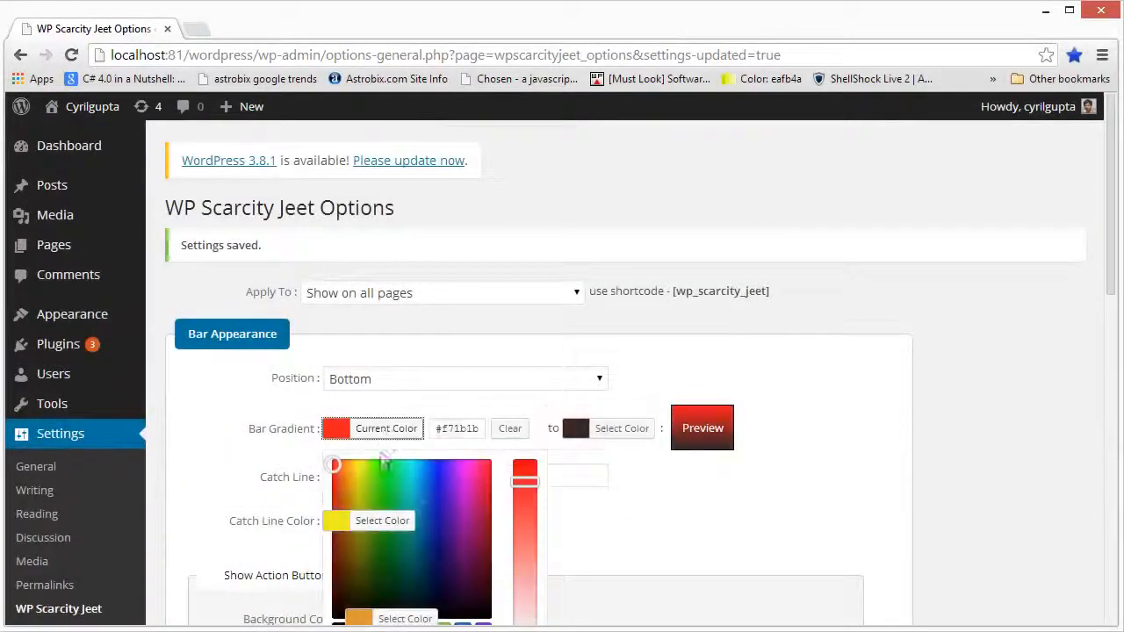
left_click(441, 510)
left_click(625, 505)
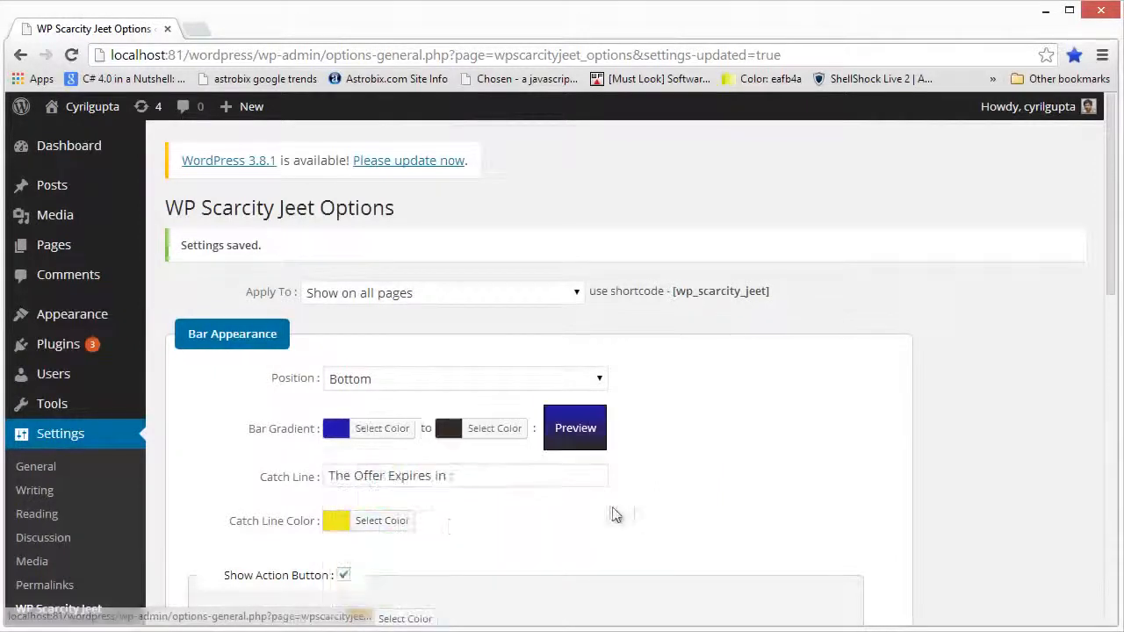
Save the settings and reload the blog page to check the bar's blue gradient
scroll(610, 515, "down", 15)
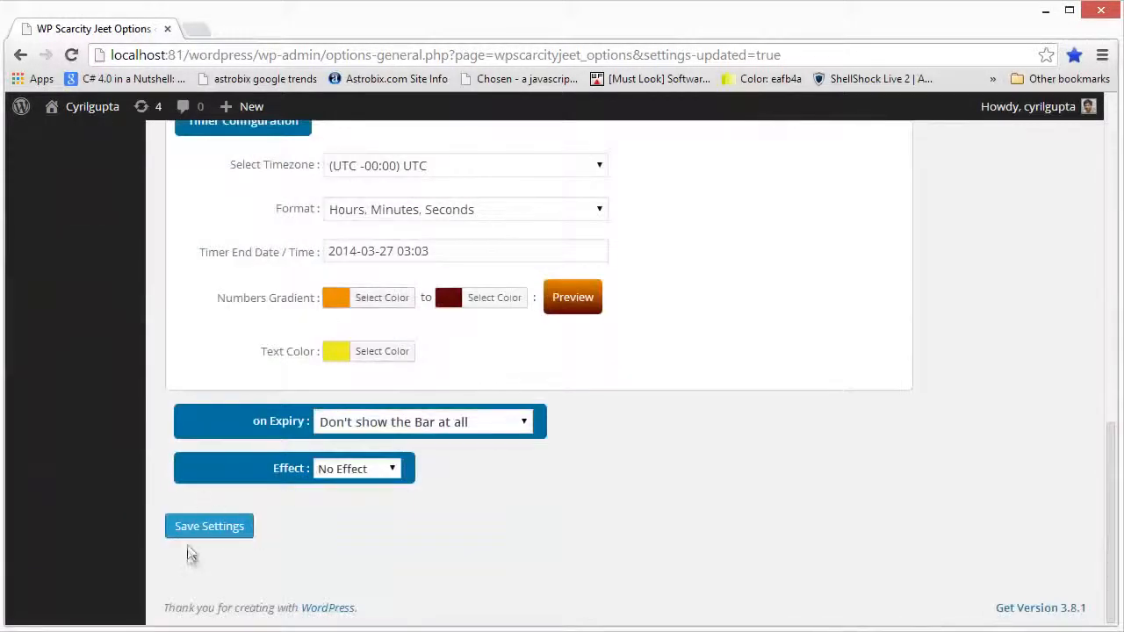
left_click(209, 531)
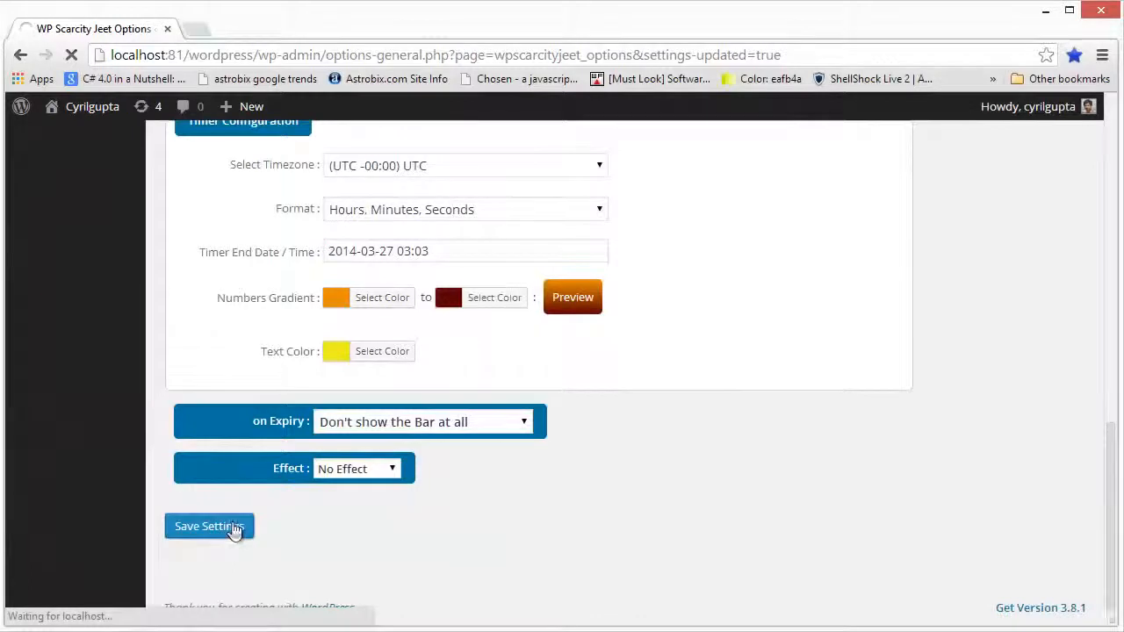
key("alt+Tab")
key("F5")
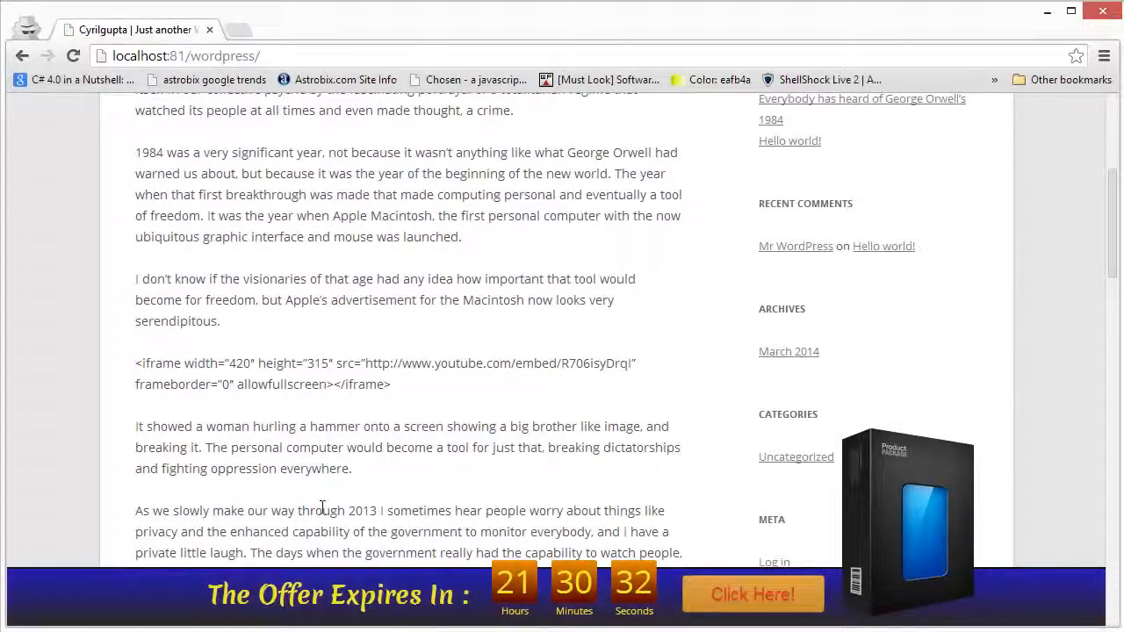
Set the action button's background color to a dark red in the plugin options
key("alt+Tab")
scroll(370, 472, "down", 2)
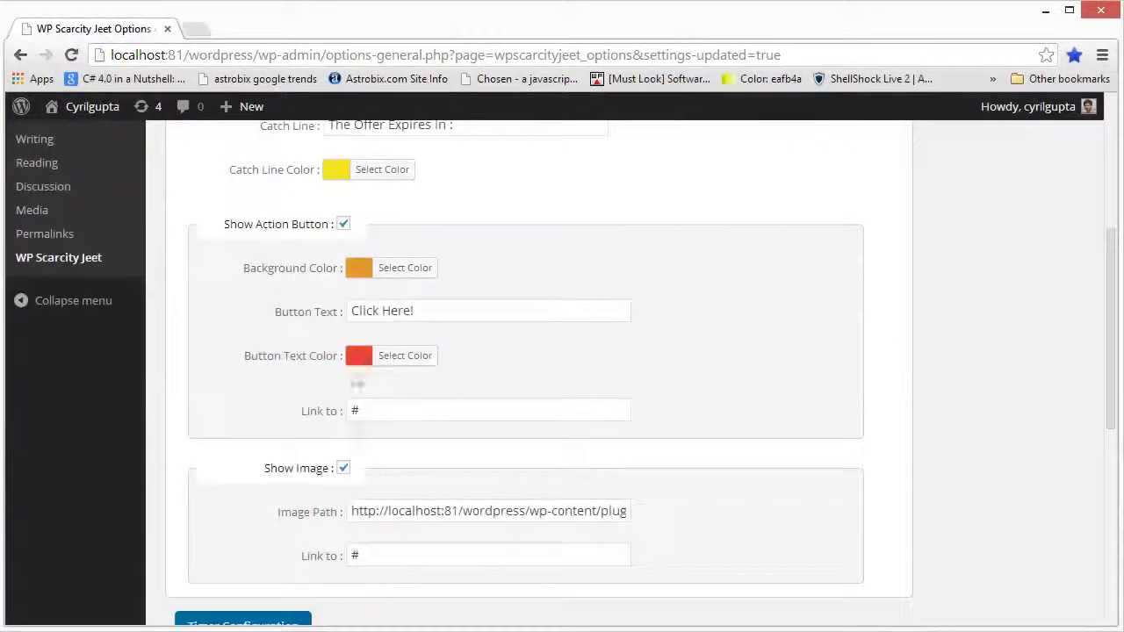
left_click(362, 274)
left_click_drag(370, 318, 372, 385)
left_click(361, 359)
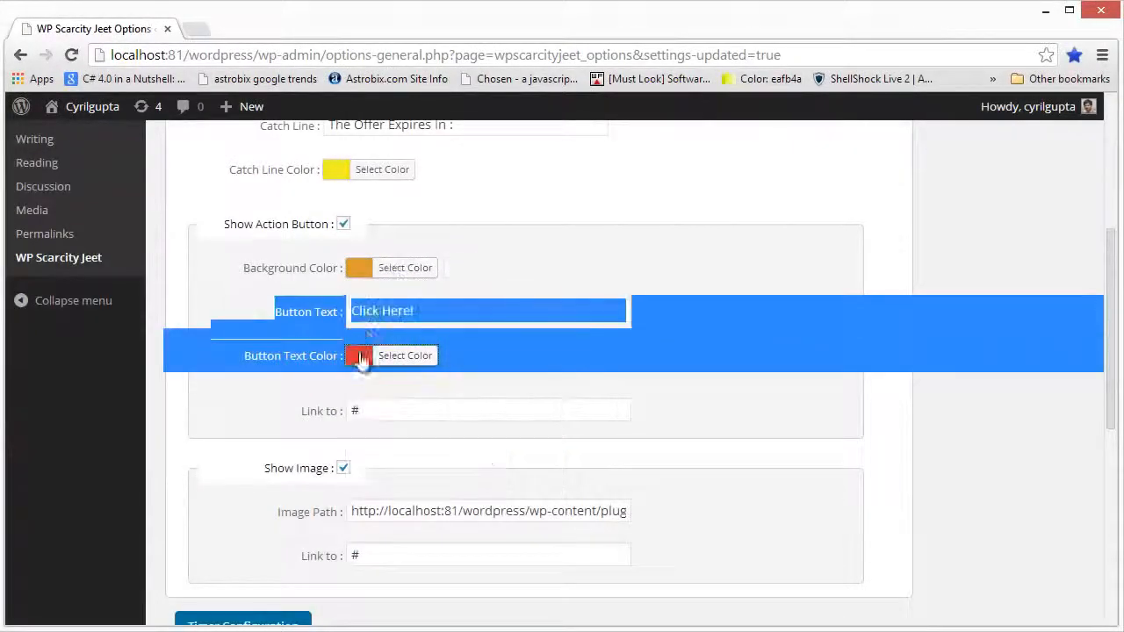
left_click(449, 306)
left_click(356, 273)
left_click_drag(367, 319, 355, 344)
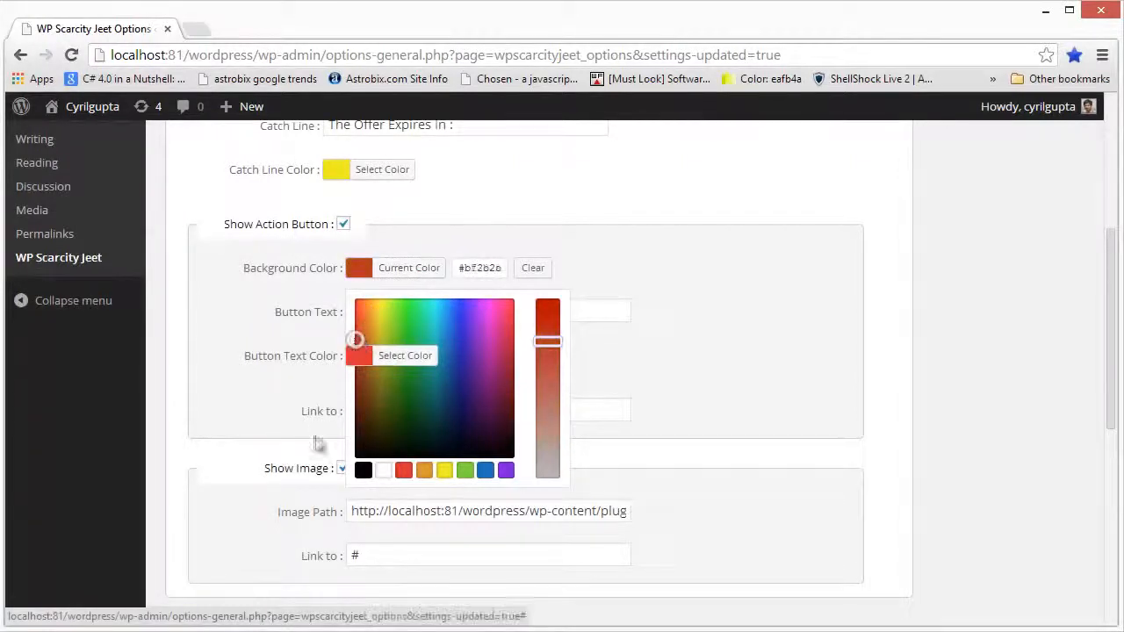
left_click(263, 450)
Save the settings and reload the blog page to check the action button's background color
scroll(255, 483, "down", 10)
left_click(233, 537)
key("alt+Tab")
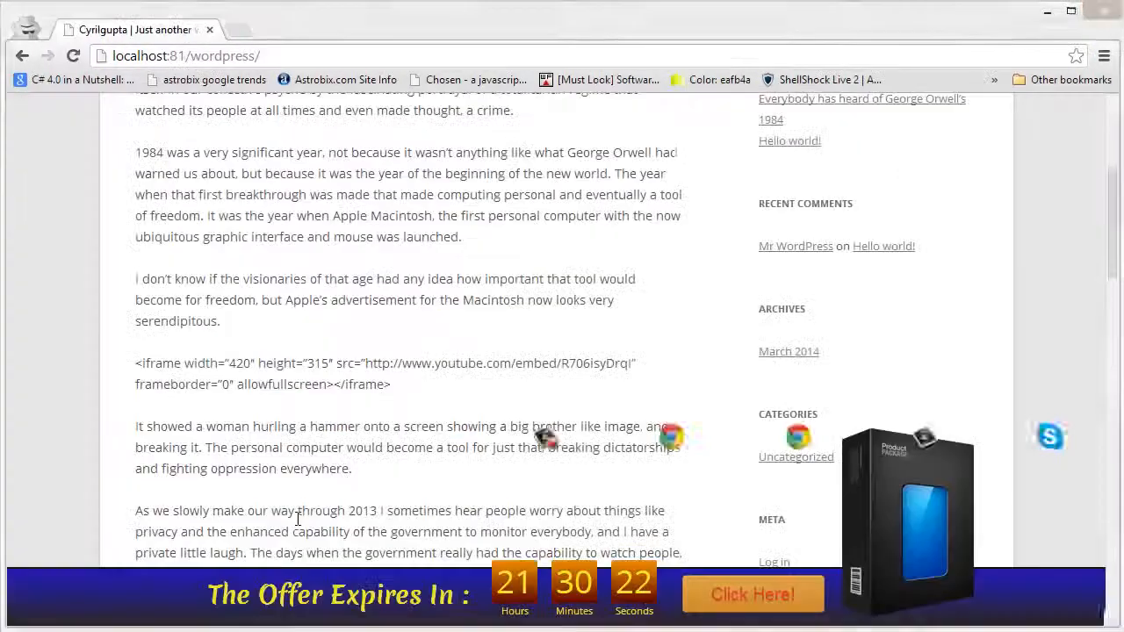
key("F5")
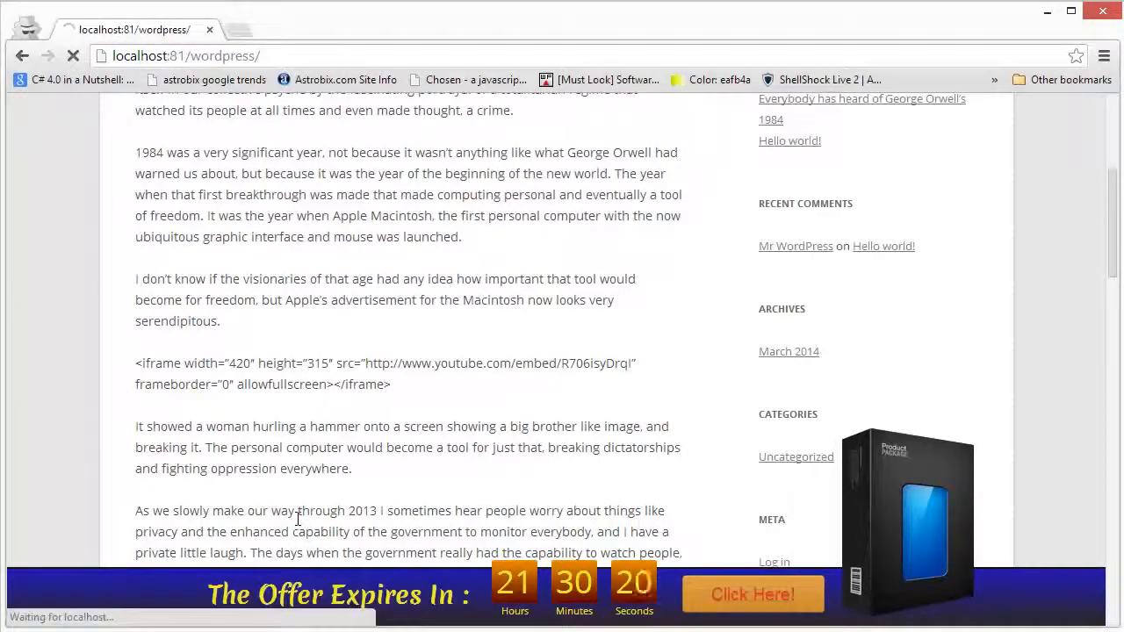
Set the action button's text color to near-white (#f4f4f4) in the plugin options
key("alt+Tab")
scroll(284, 409, "down", 4)
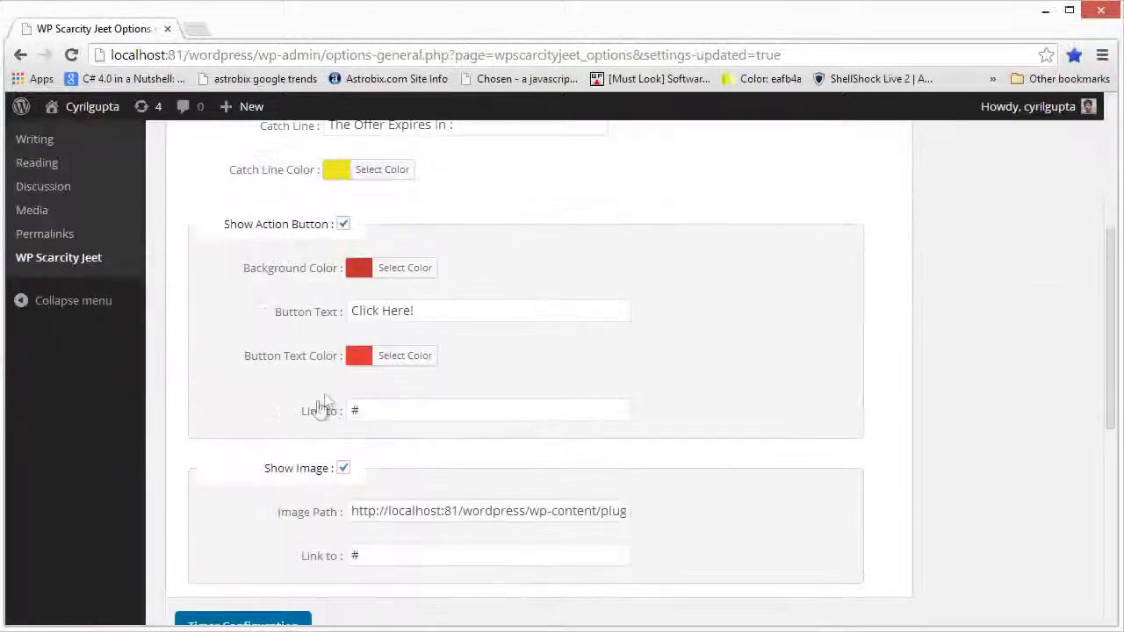
left_click(366, 363)
left_click(391, 408)
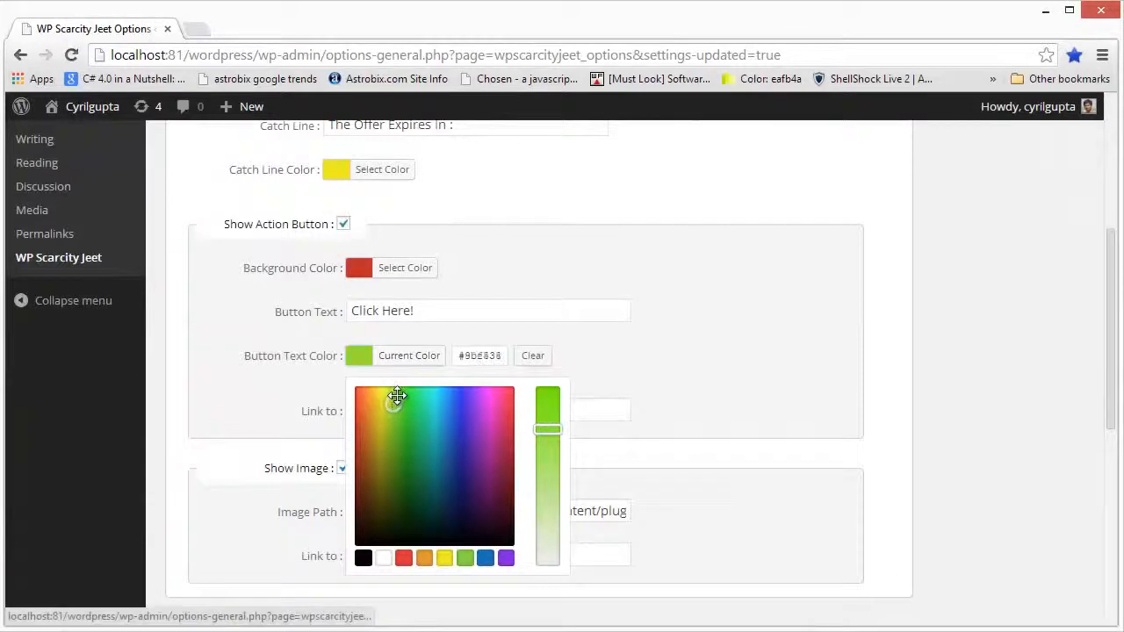
left_click_drag(548, 430, 552, 586)
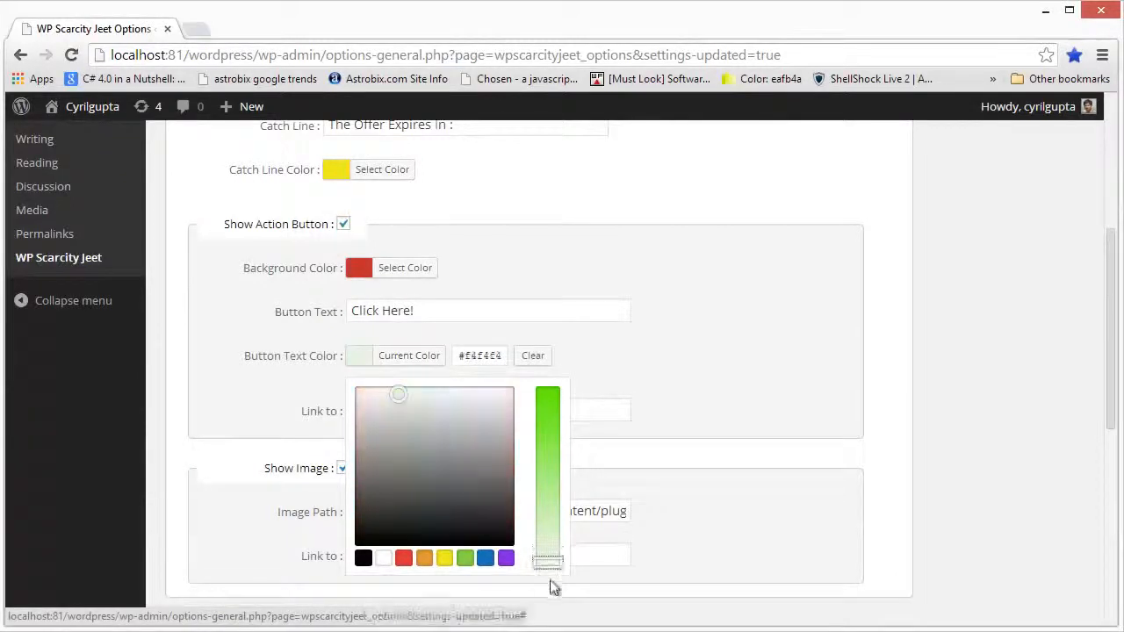
left_click(281, 520)
Save the settings and reload the blog page to check the action button's text color
scroll(281, 521, "down", 10)
left_click(242, 527)
key("alt+Tab")
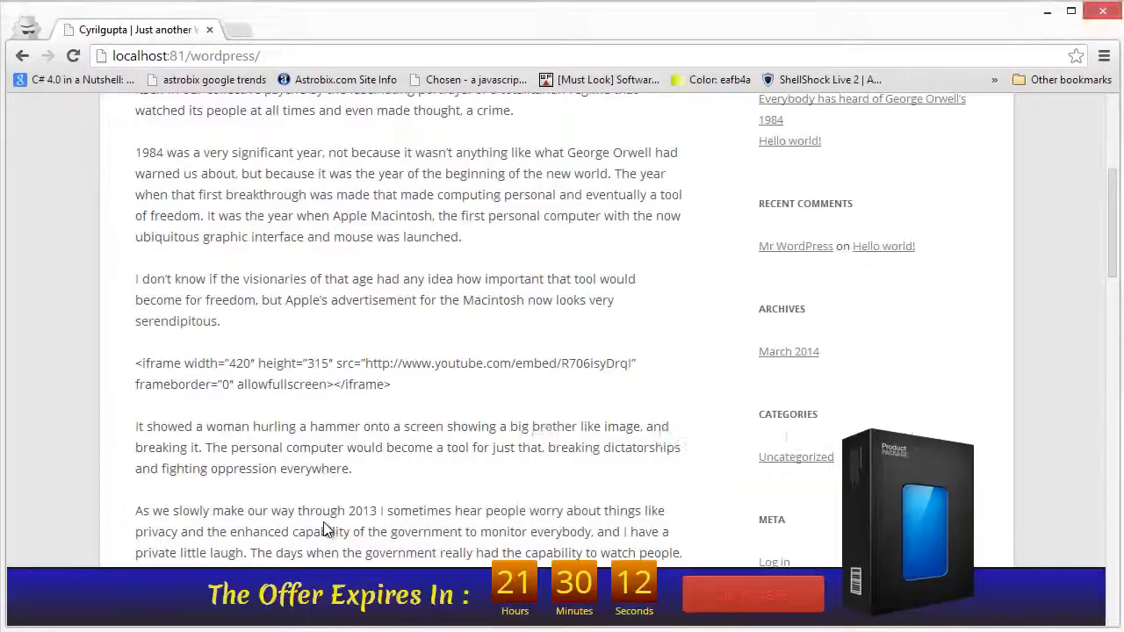
key("F5")
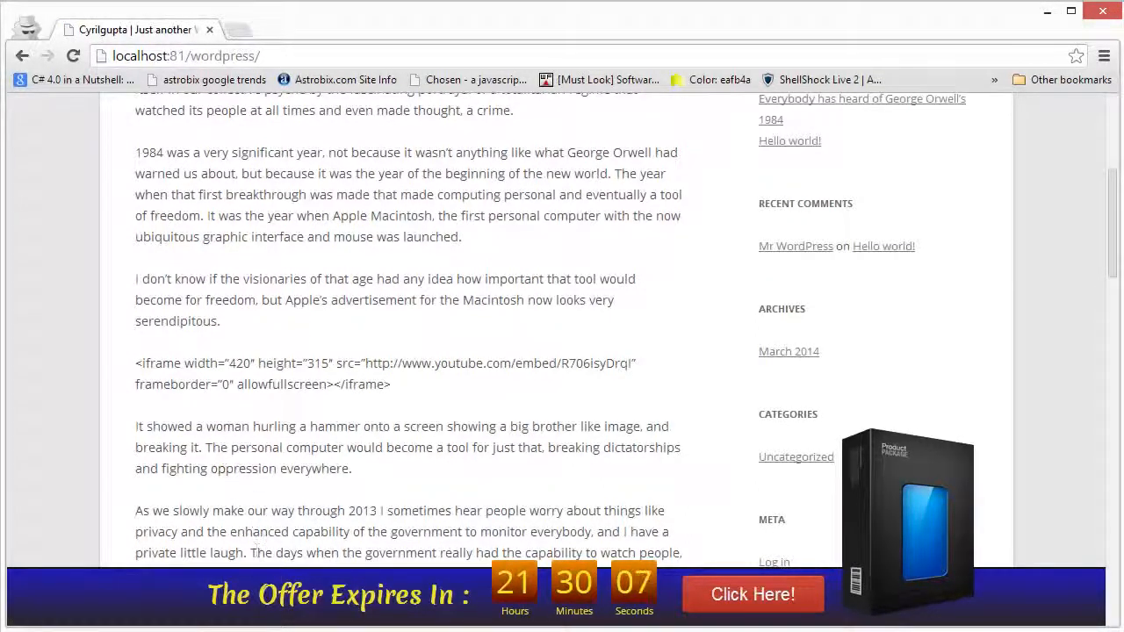
key("alt+Tab")
key("alt+Tab")
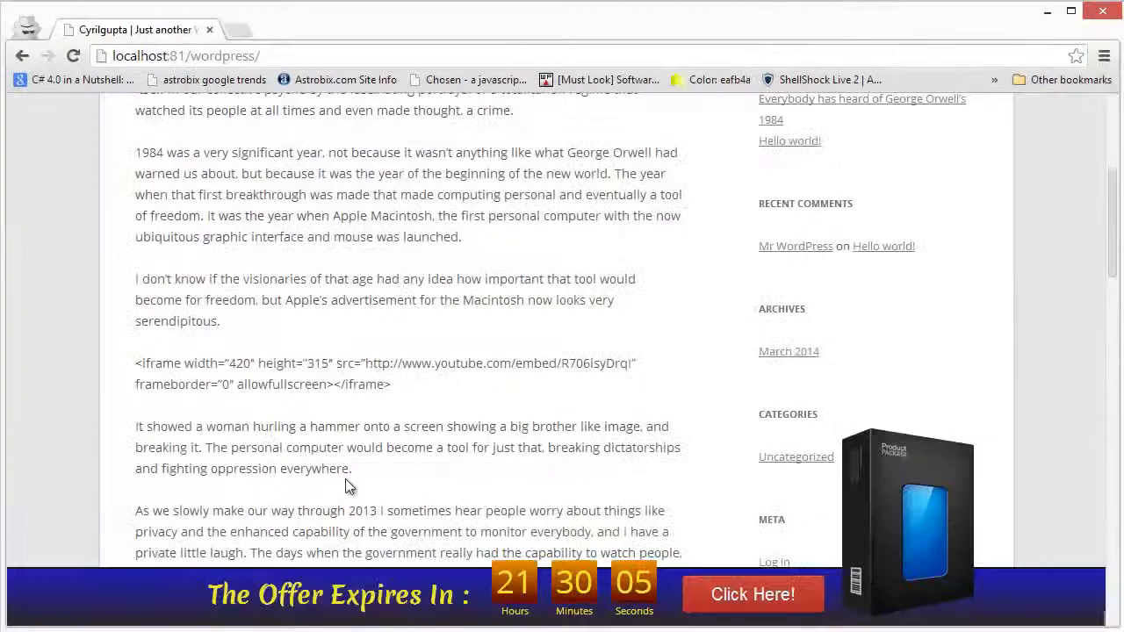
Set the bar's effect to Slide In in the plugin options and go through its delay and transition time settings
key("alt+Tab")
scroll(352, 485, "down", 9)
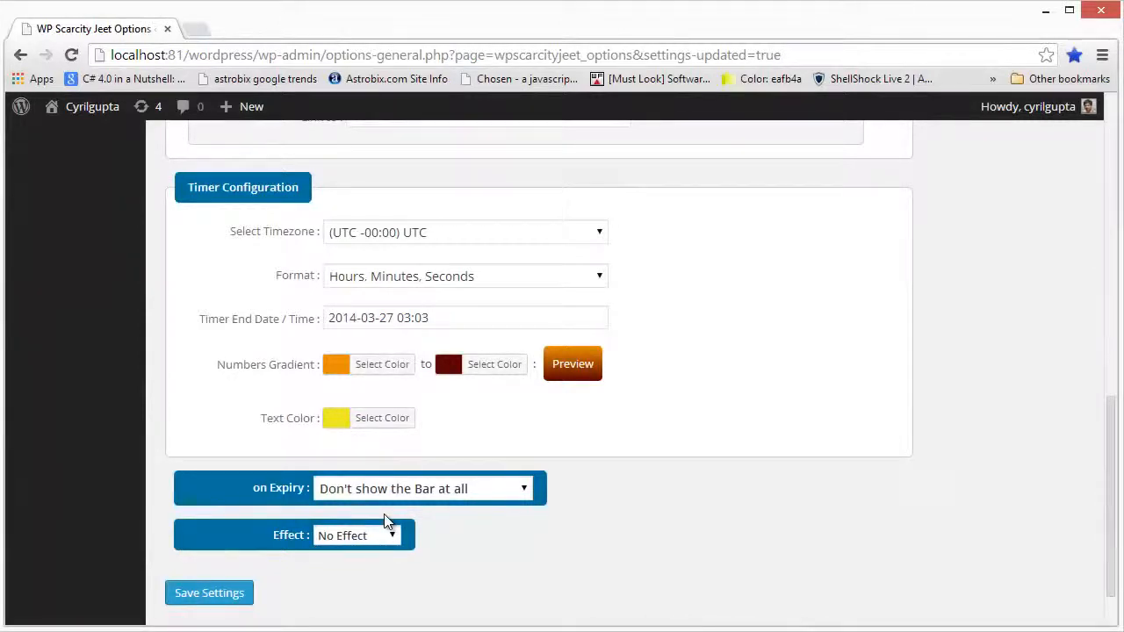
left_click(384, 542)
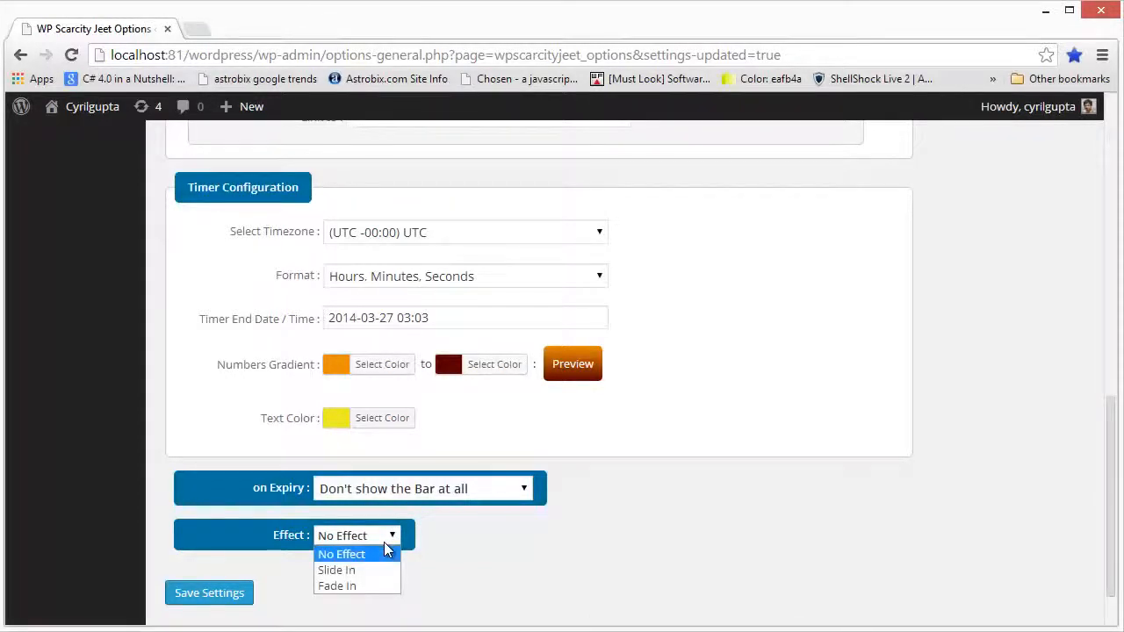
left_click(380, 567)
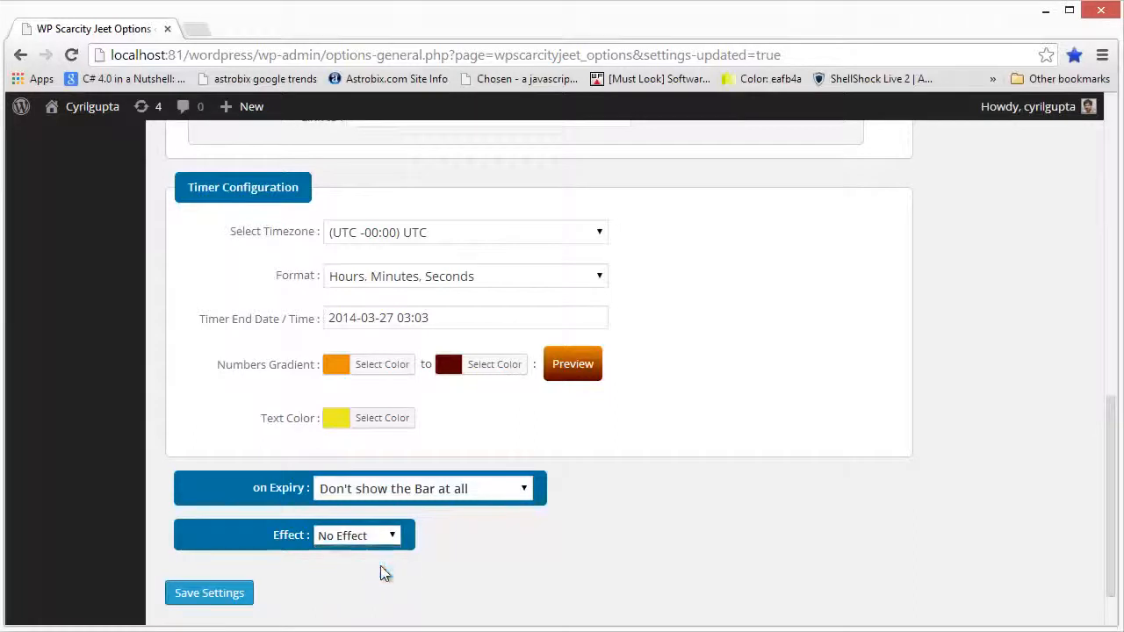
scroll(488, 562, "down", 2)
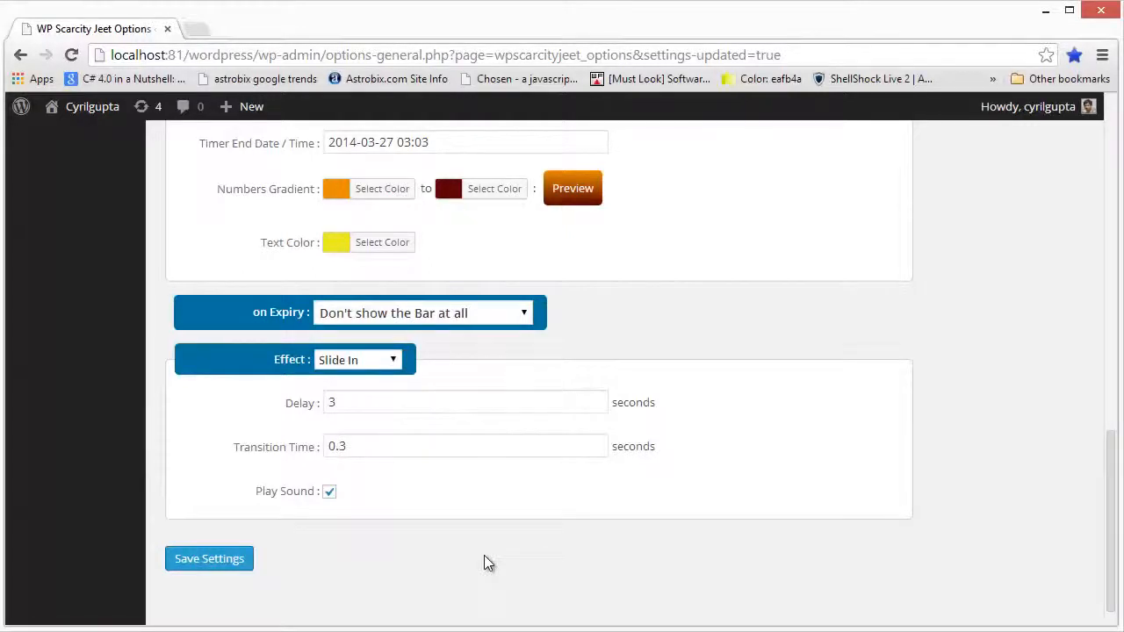
left_click(367, 369)
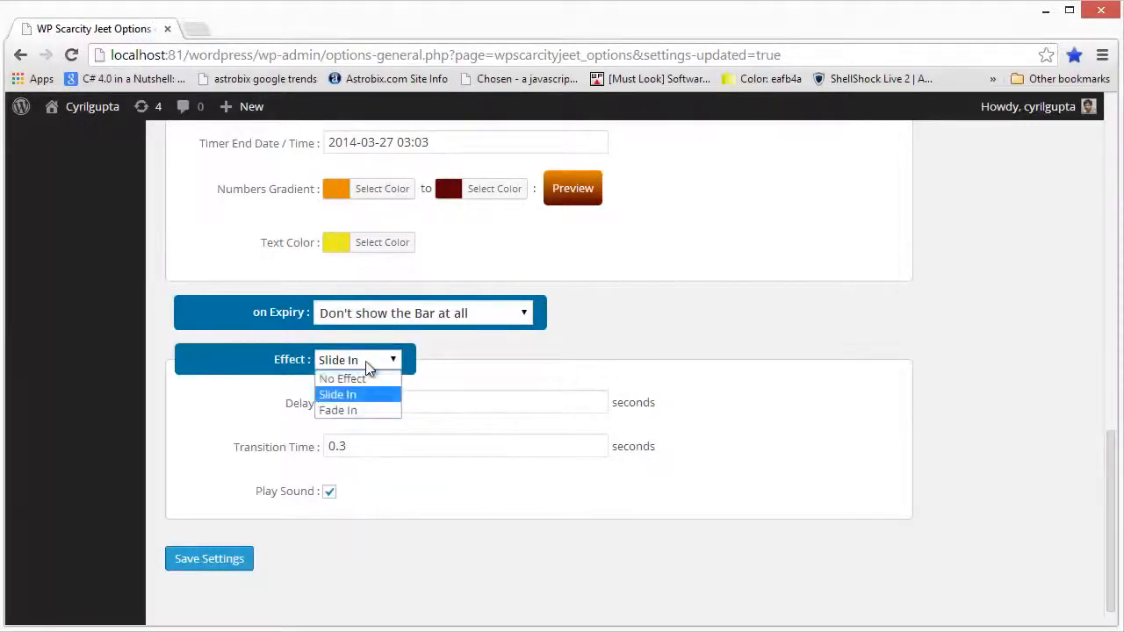
left_click(359, 394)
key("Tab")
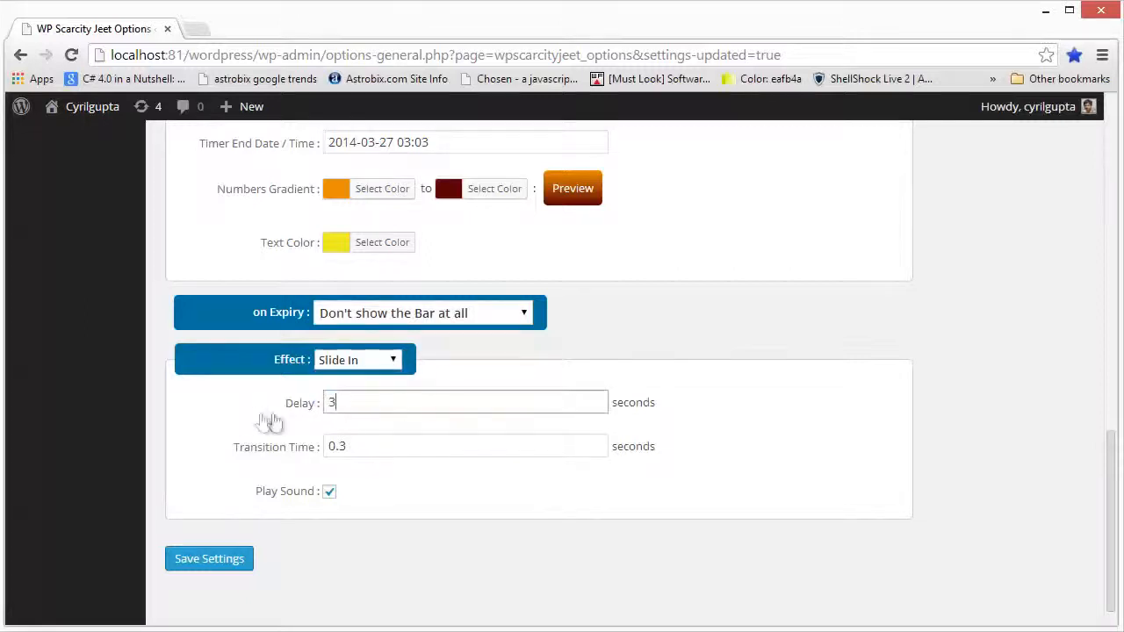
key("Tab")
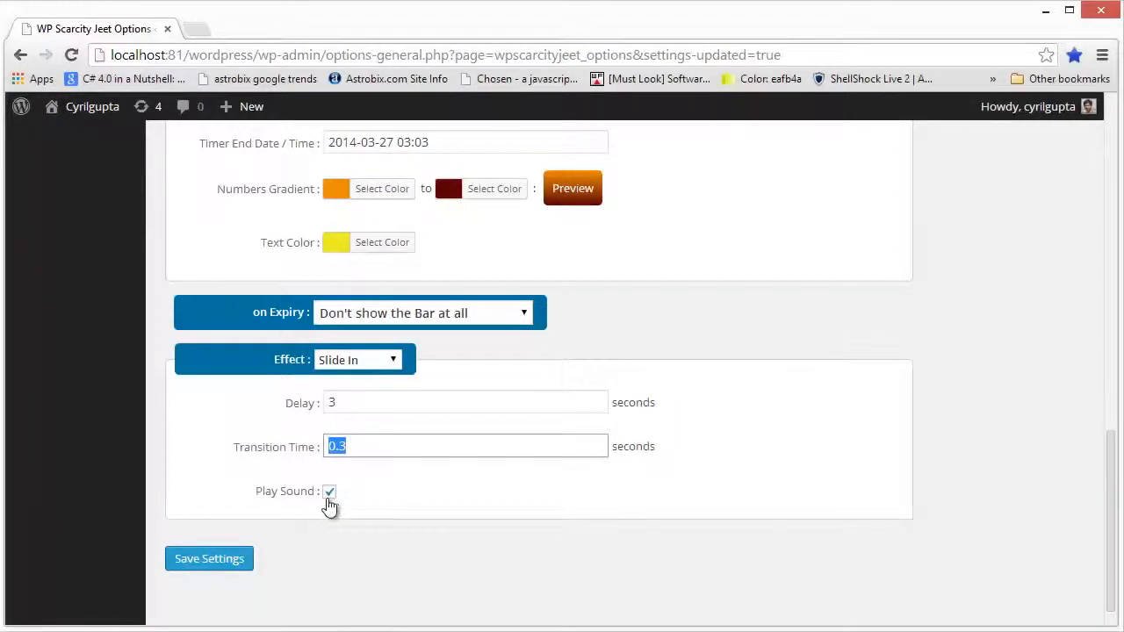
Save the settings and reload the blog page to check the bar's slide-in effect
left_click(235, 569)
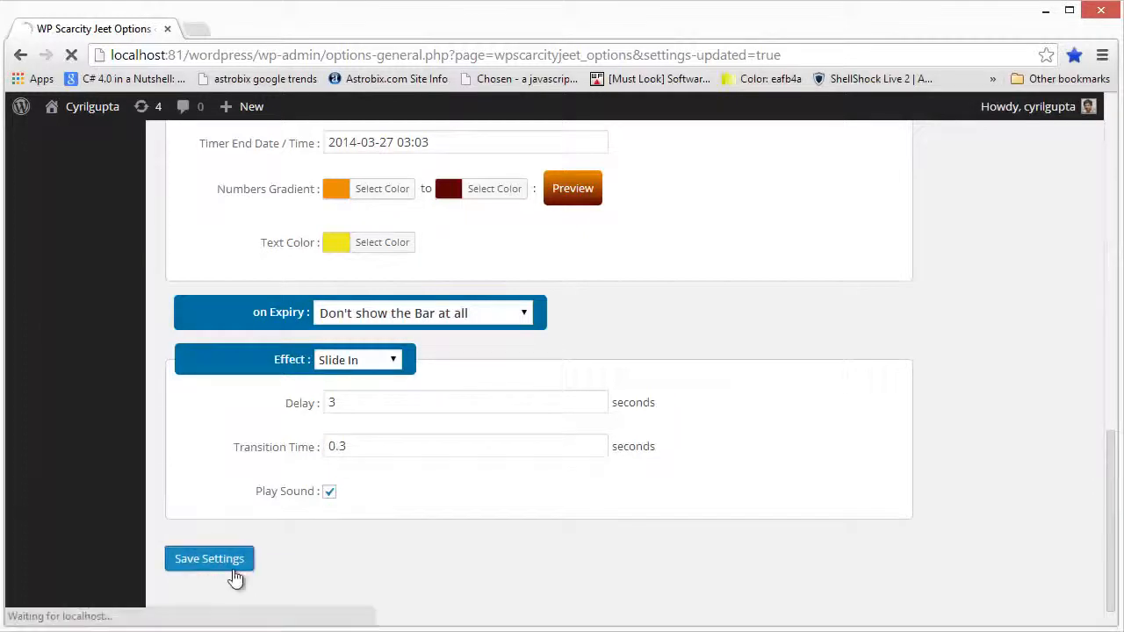
key("alt+Tab")
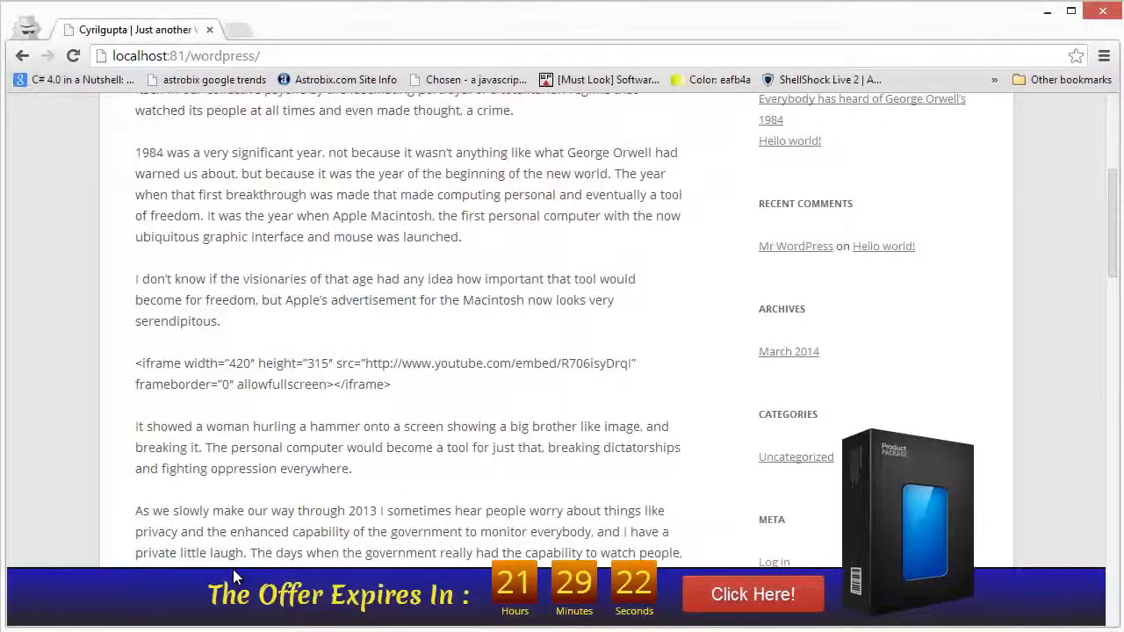
key("F5")
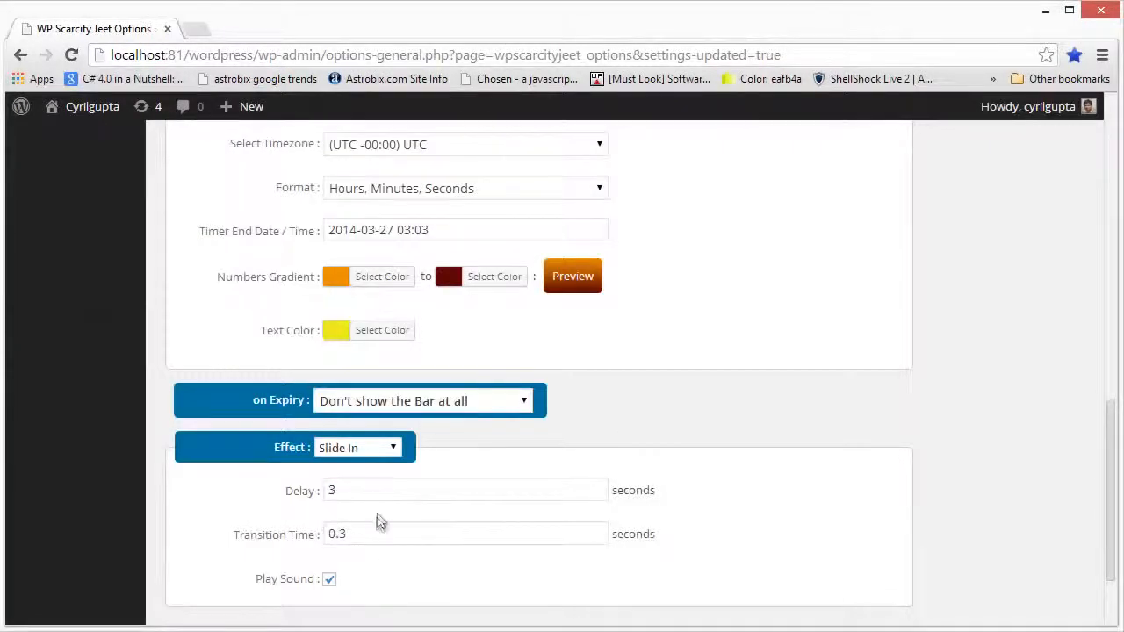
Set the slide-in effect's transition time to 1 second in the plugin options
double_click(387, 534)
double_click(377, 489)
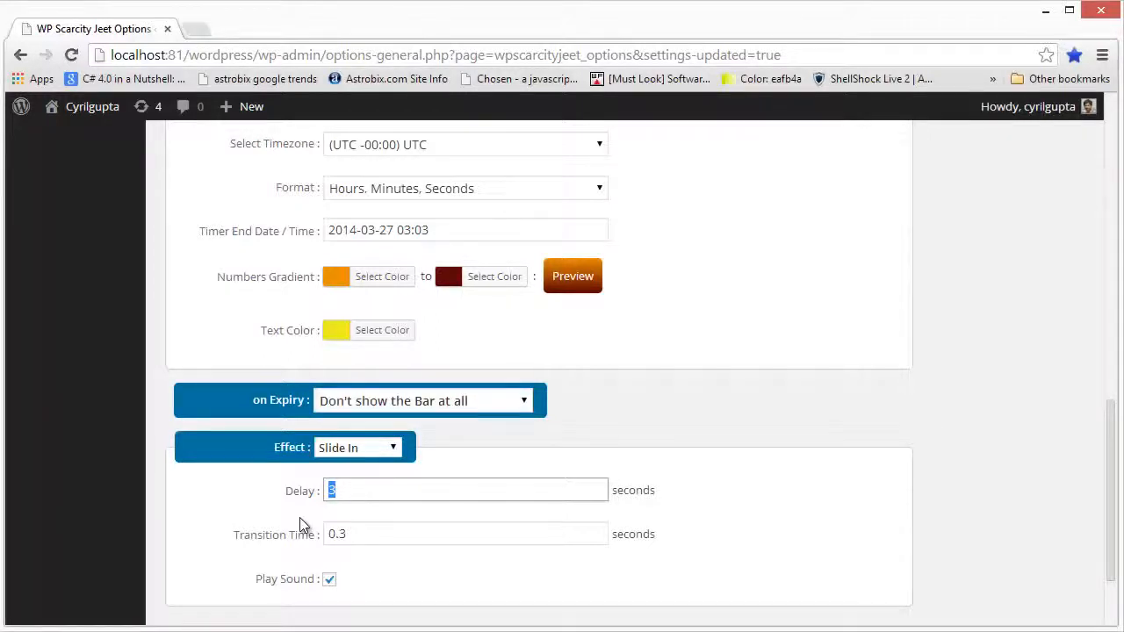
scroll(359, 541, "down", 2)
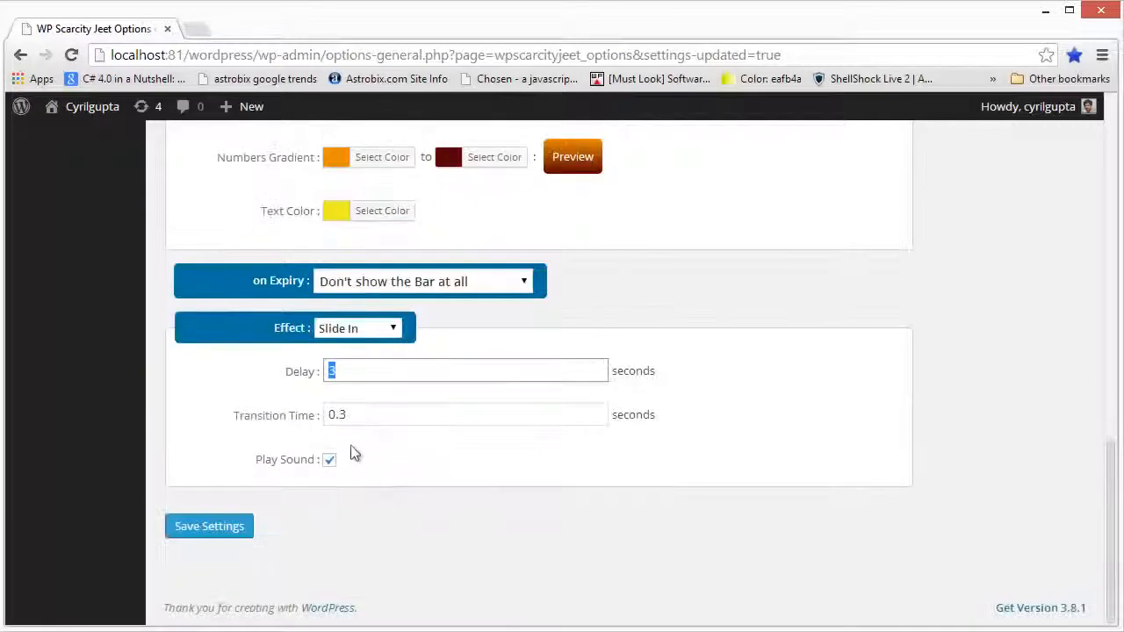
left_click_drag(358, 416, 322, 427)
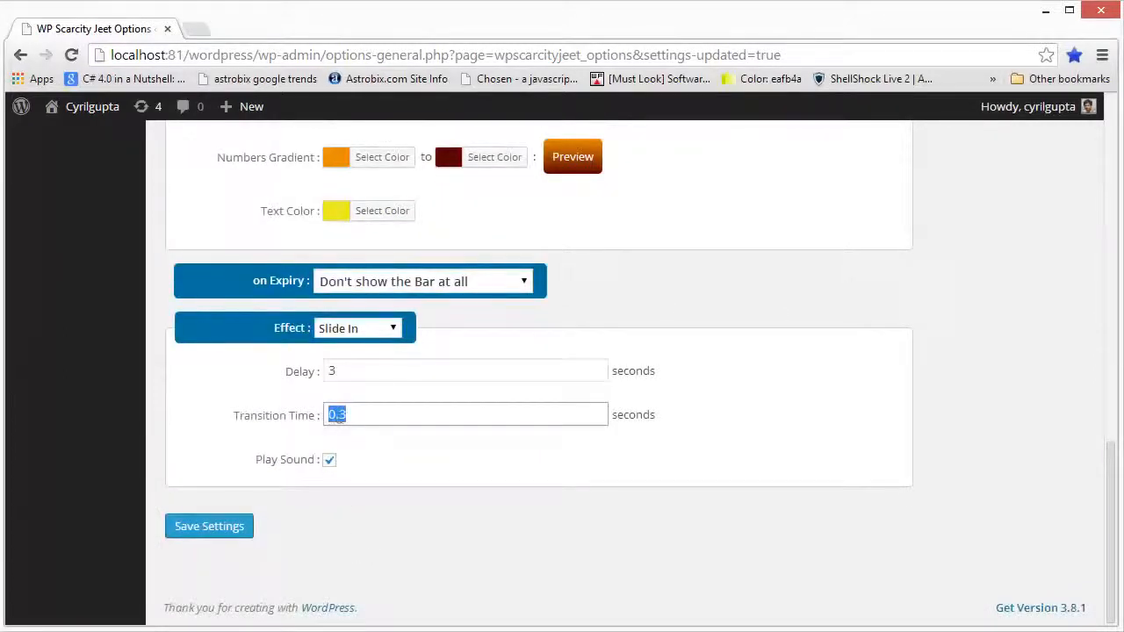
type("1")
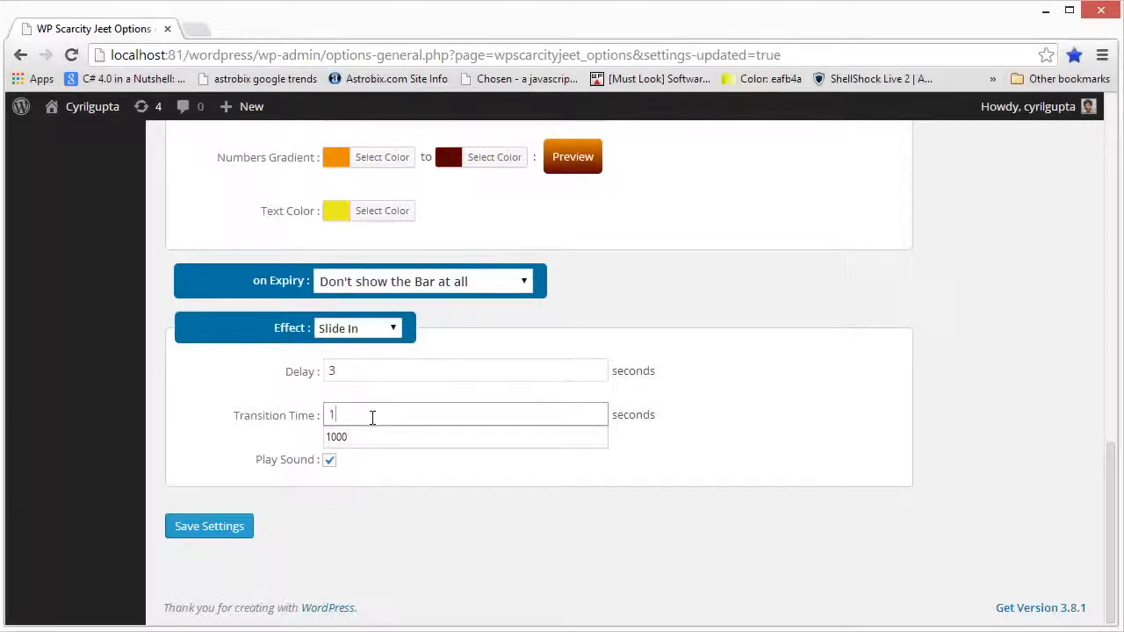
Save the settings and reload the blog page to check the slide-in effect with its new transition time
left_click(221, 533)
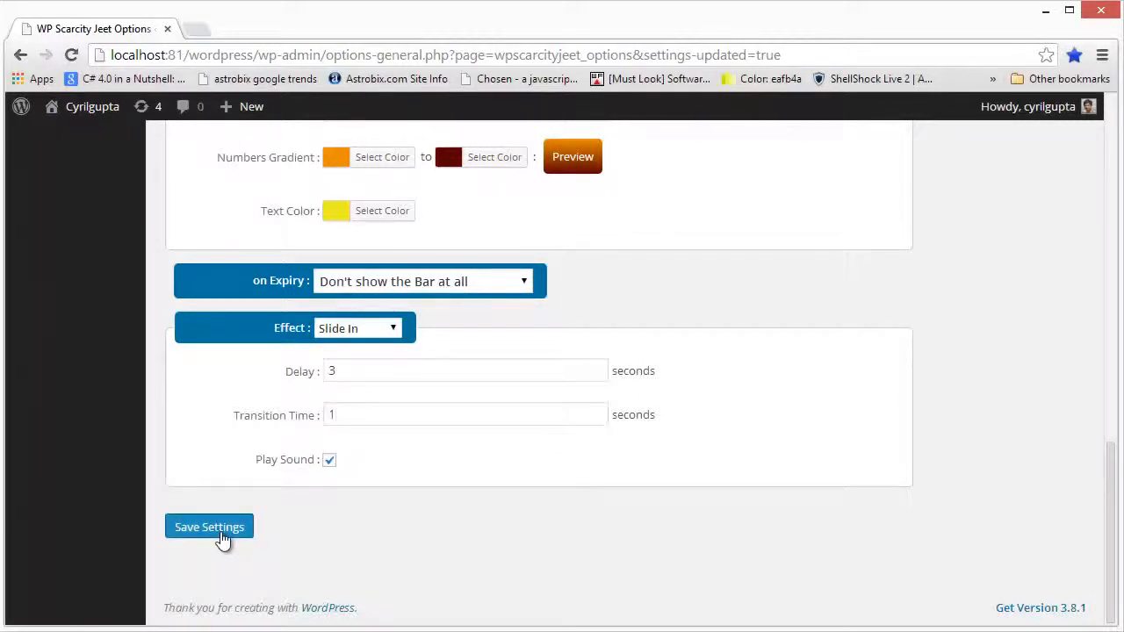
key("alt+Tab")
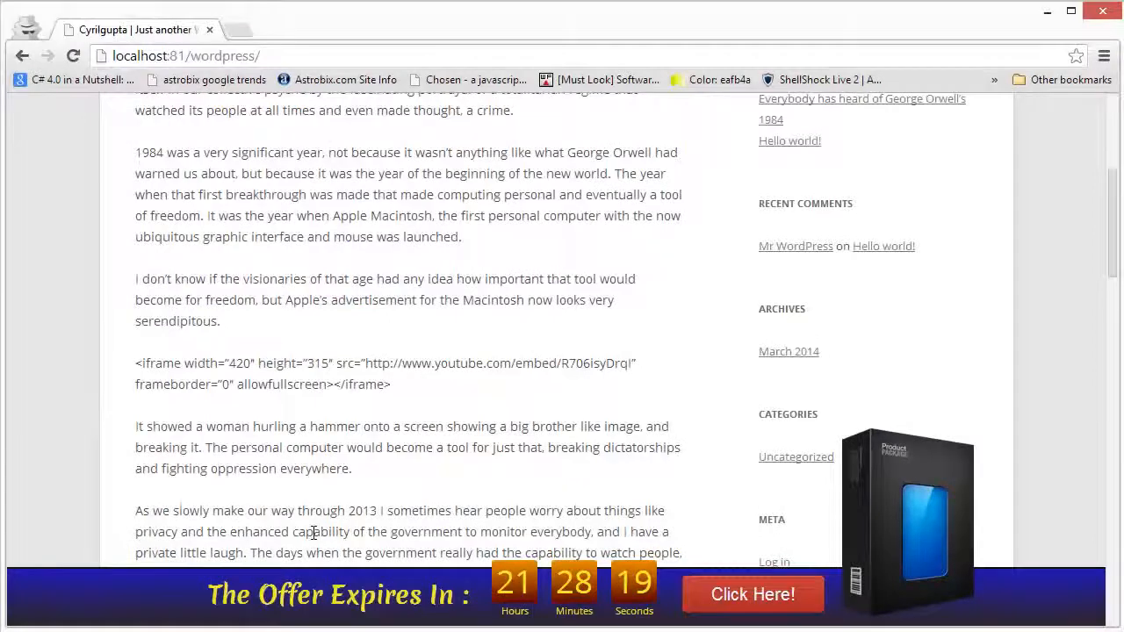
key("F5")
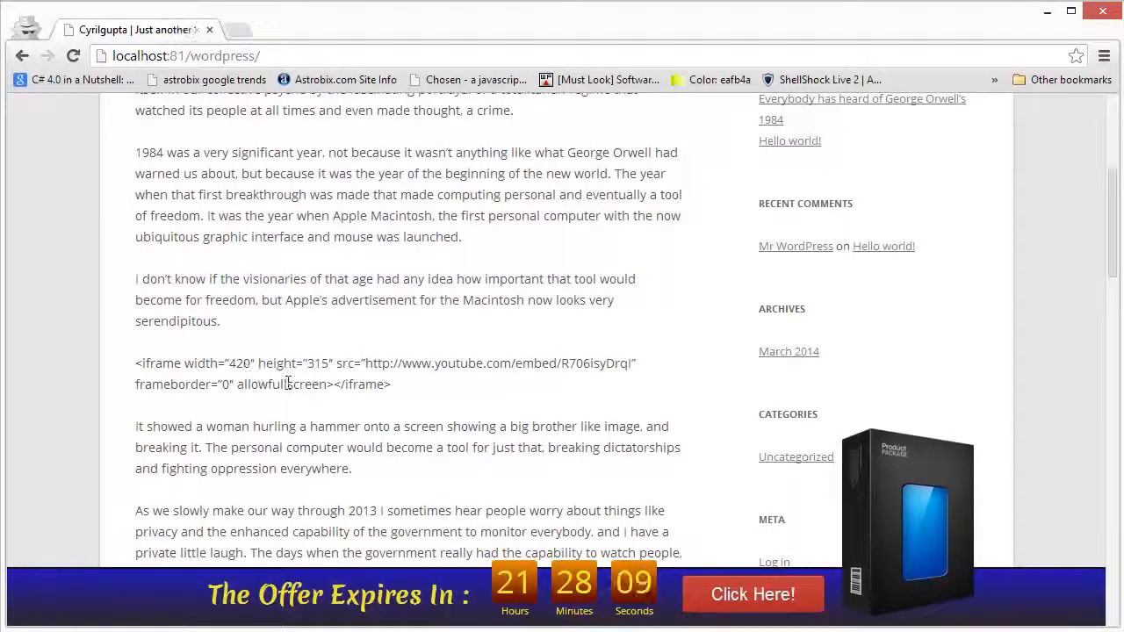
scroll(287, 384, "down", 1)
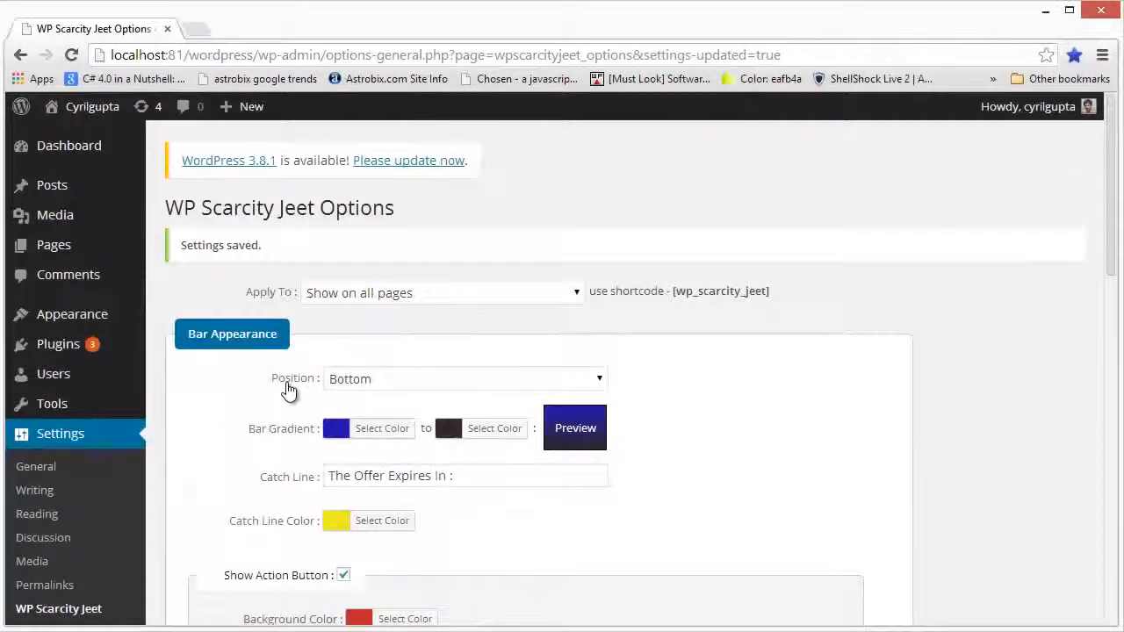
Change the bar's entrance effect to Fade In in the plugin options
scroll(289, 391, "down", 12)
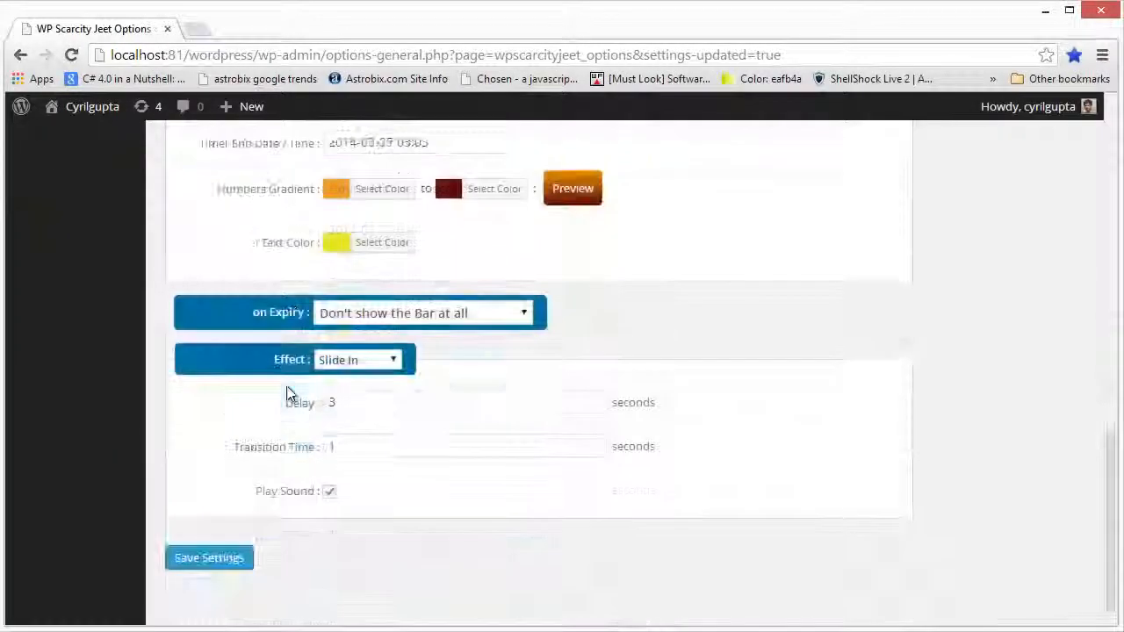
left_click(358, 333)
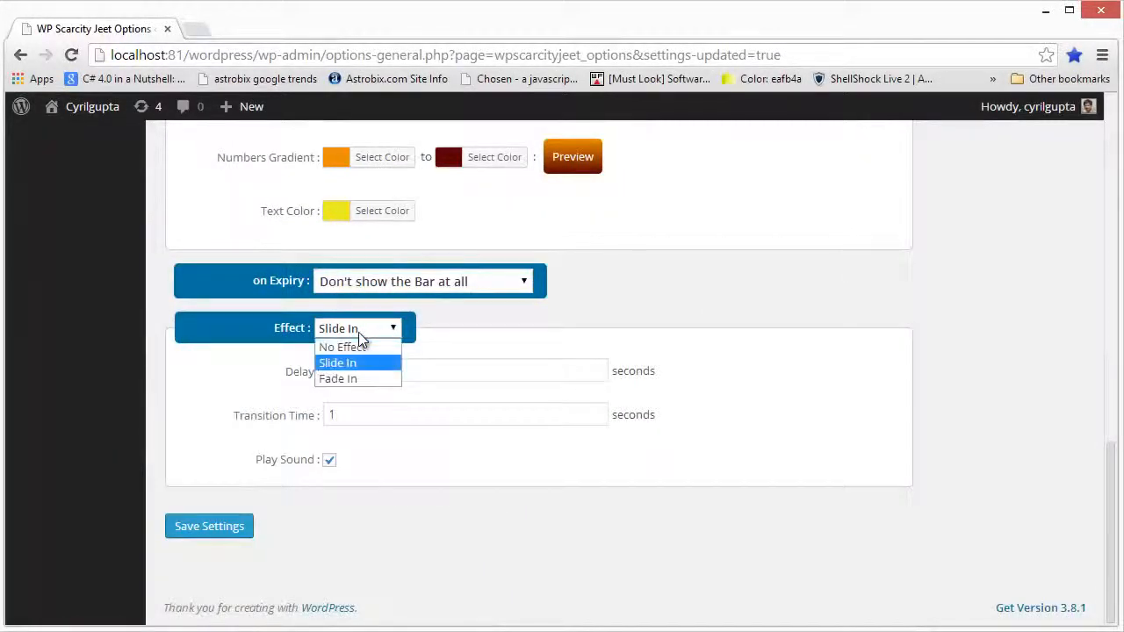
left_click(361, 378)
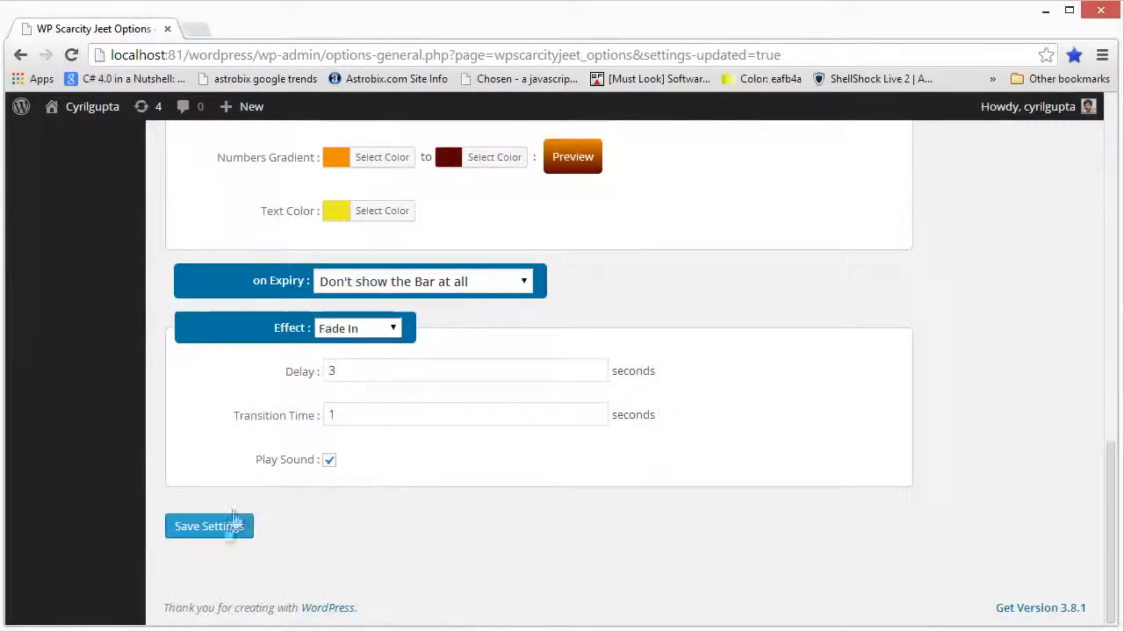
Save the settings and reload the blog page to check the bar's fade-in effect
left_click(223, 538)
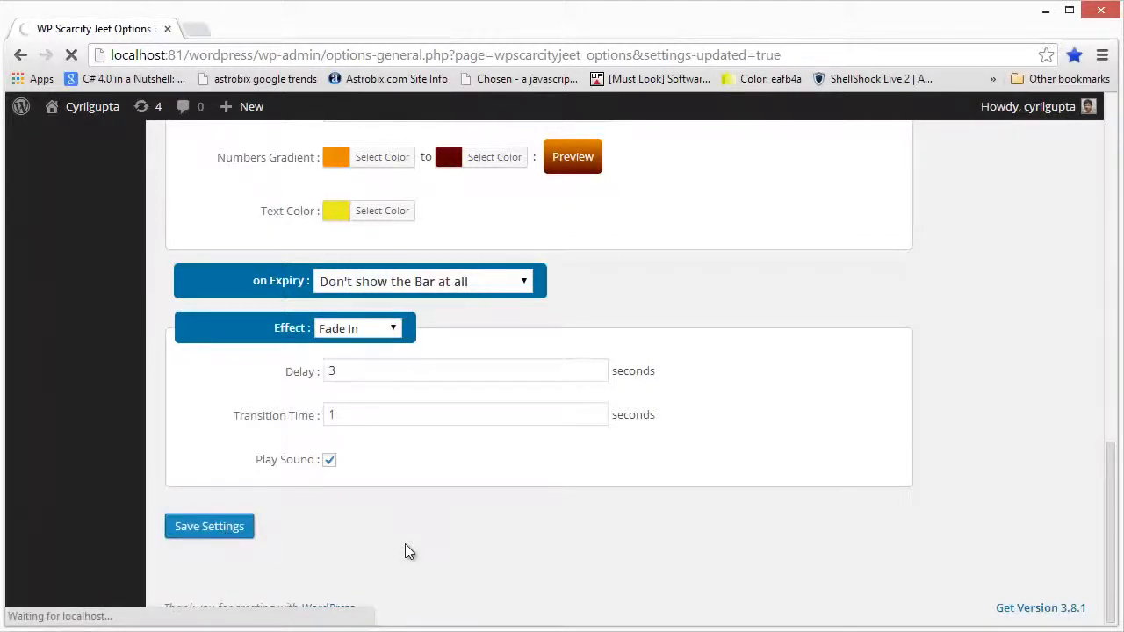
key("alt+Tab")
key("F5")
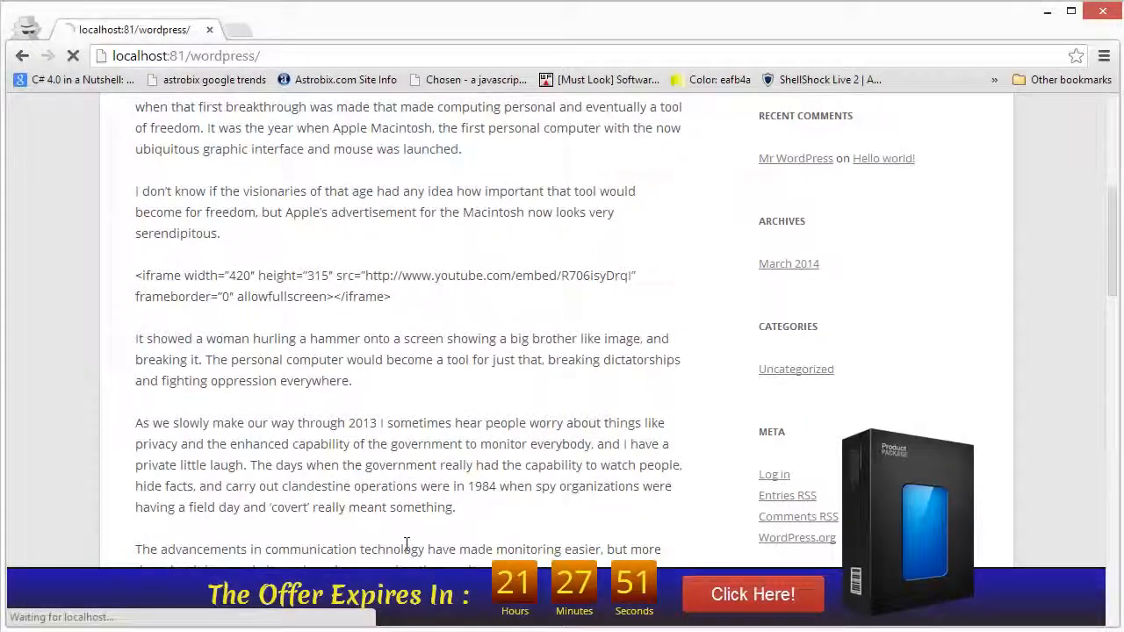